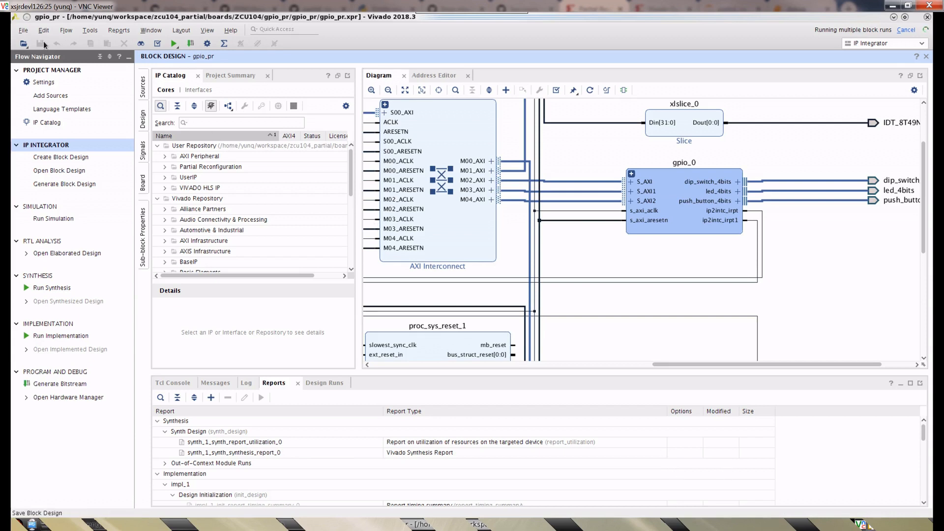
click(23, 30)
click(88, 239)
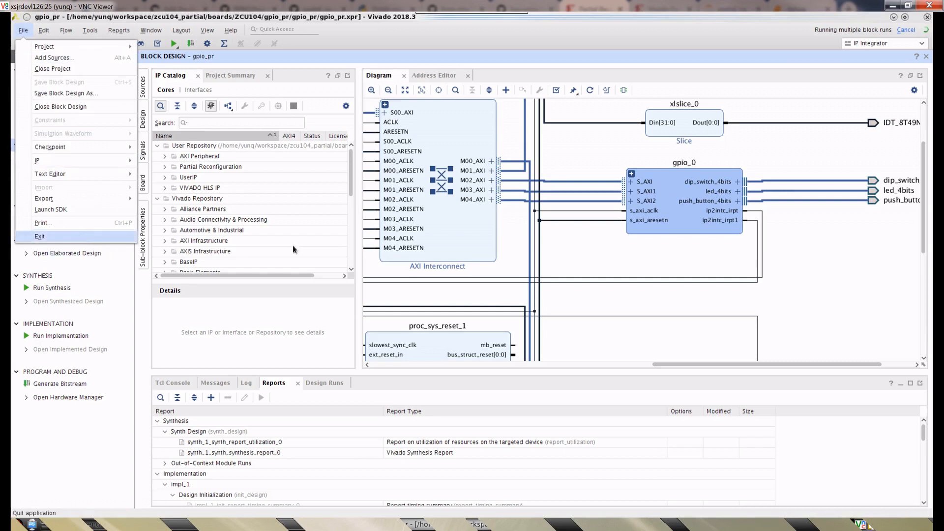
click(456, 296)
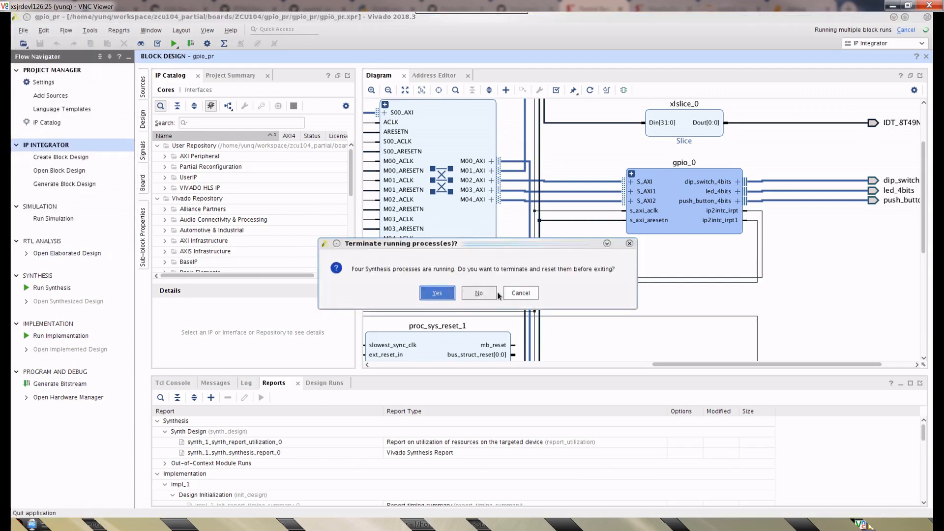
click(530, 297)
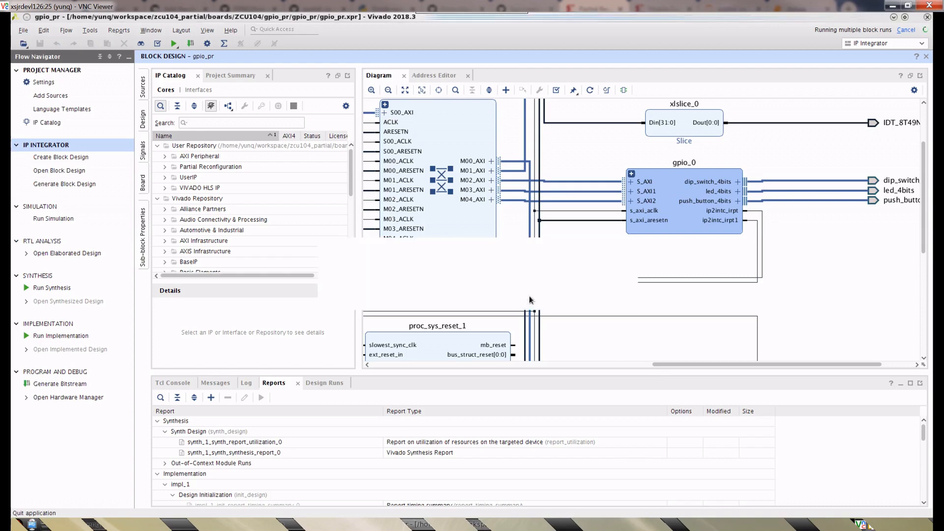
- Switch to the Pynq-Z1 terminal session and move up three directory levels to the workspace folder, listing the contents at each level
click(894, 18)
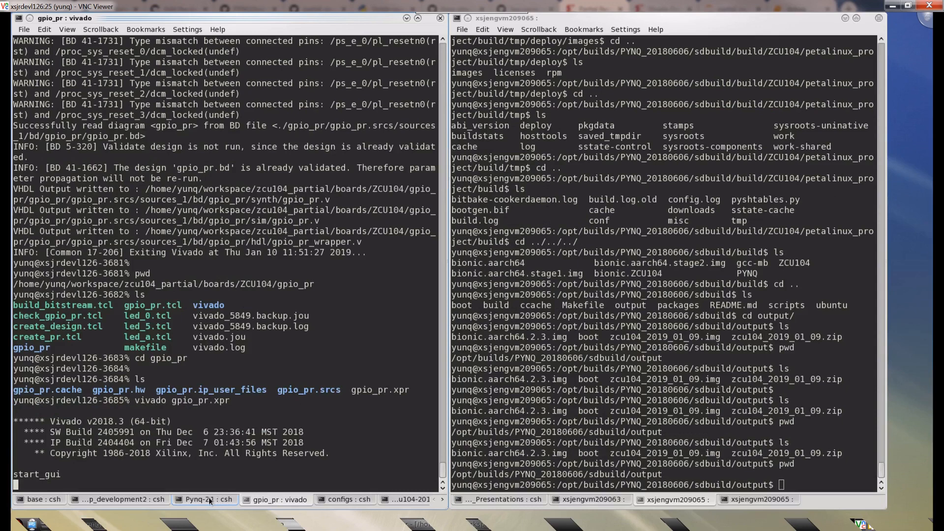
click(209, 498)
text(cd ..)
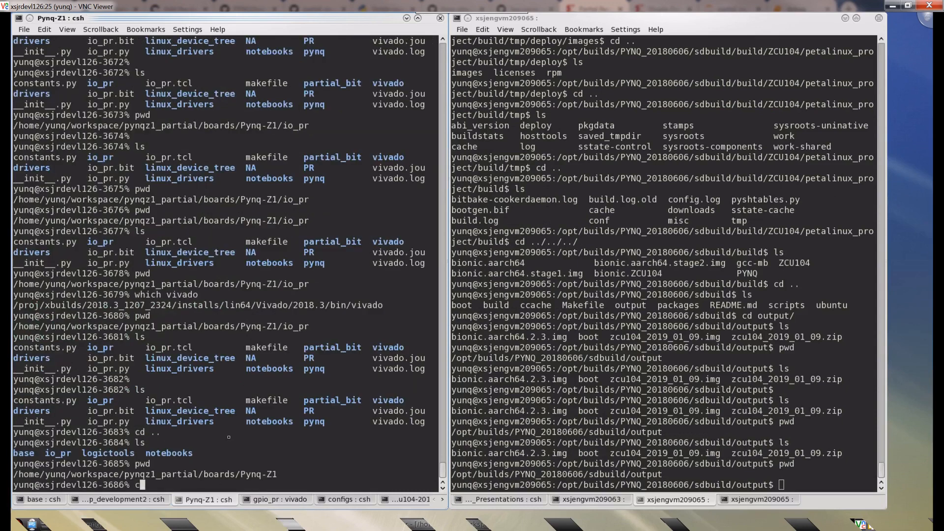
key(Return)
text(ls)
key(Return)
text(cd ..)
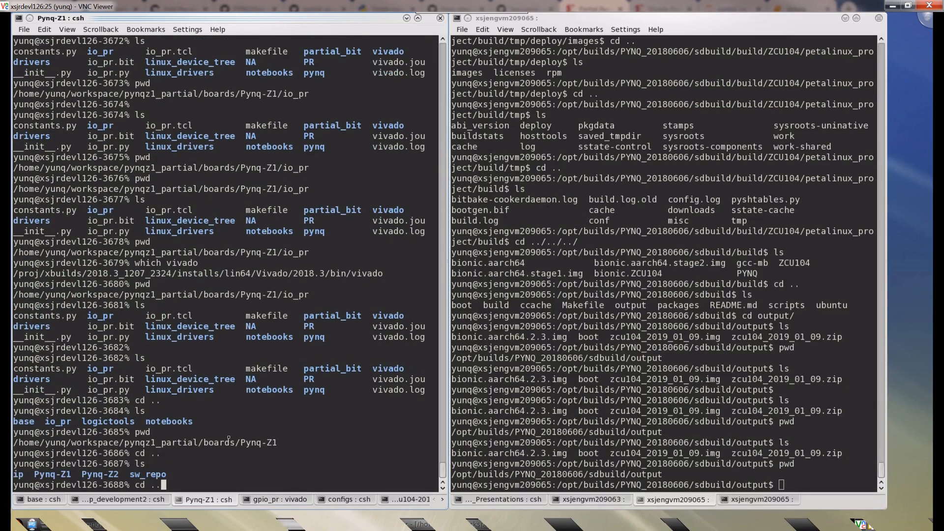
key(Return)
text(ls)
key(Return)
text(cd ..)
- Change into zcu104_partial/boards in the terminal, listing the contents of each directory
key(Return)
text(ls)
key(Return)
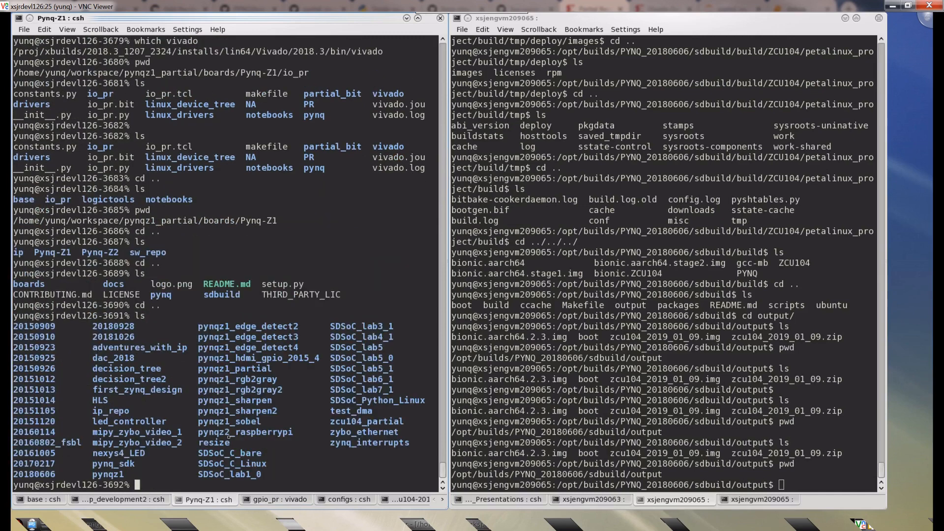
text(cd zcu104_partial/)
key(Return)
text(ls)
key(Return)
text(cd bo)
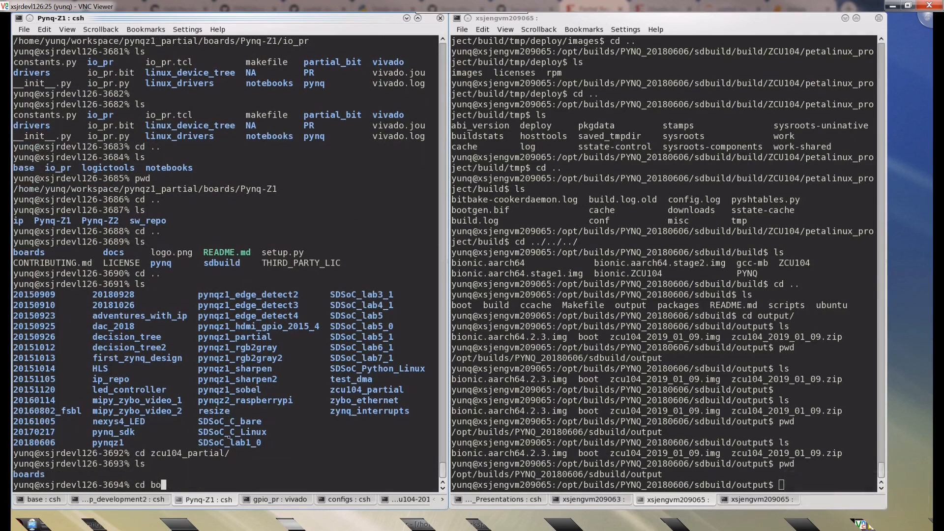
text(ards/)
key(Return)
text(ls)
key(Return)
- Change into ZCU104/gpio_pr and list the project's scripts and files
text(cd ZC)
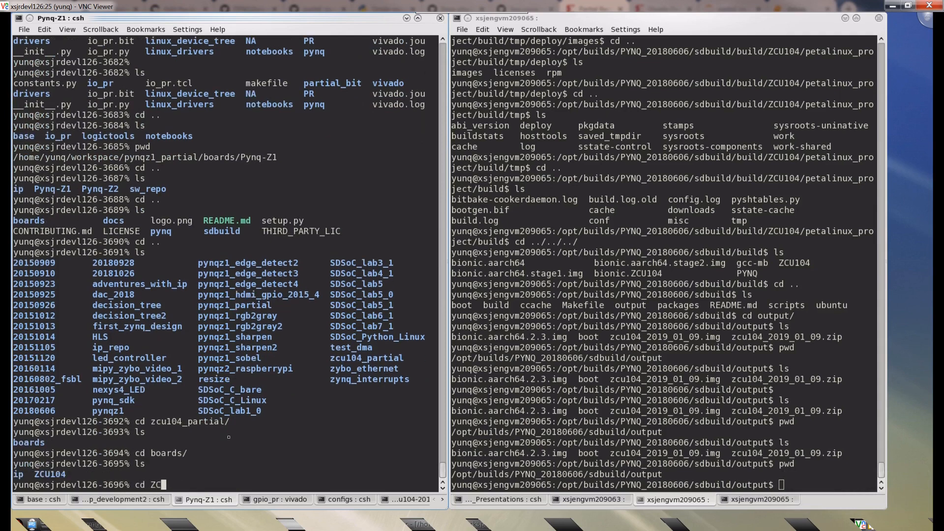
text(U104/)
key(Return)
text(ls)
key(Return)
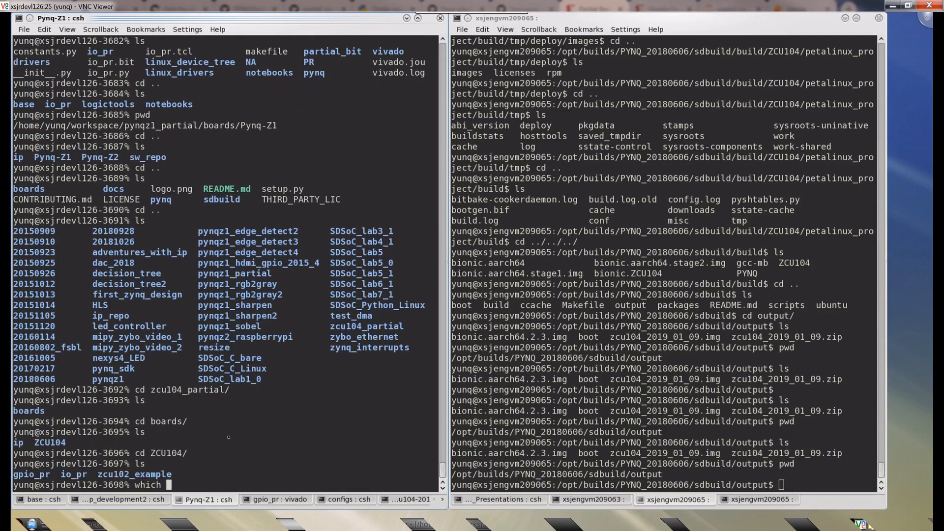
text(cd gpio_pr/)
key(Return)
text(ls)
key(Return)
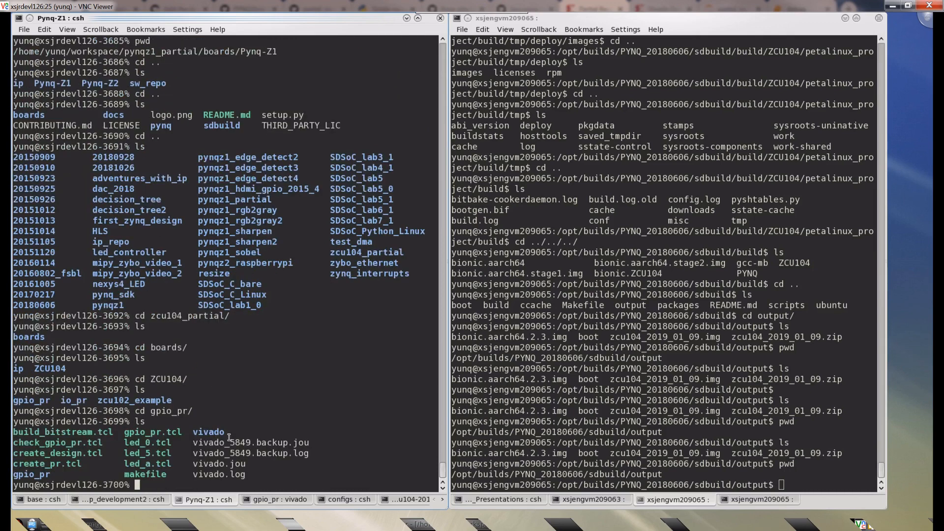
drag(141, 437, 98, 464)
click(89, 462)
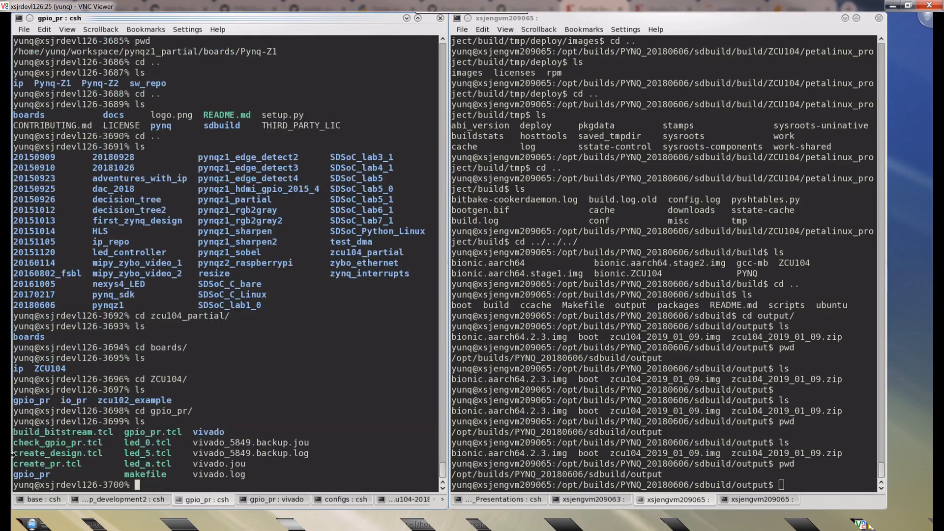
- Switch to the browser and open the root page of the partial_reconfig_example GitHub repository
key(alt+Tab)
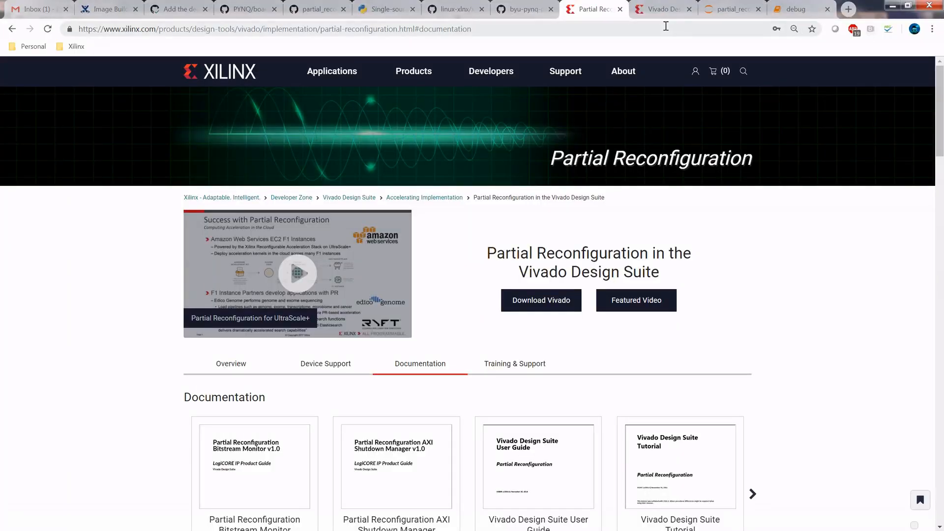
click(315, 10)
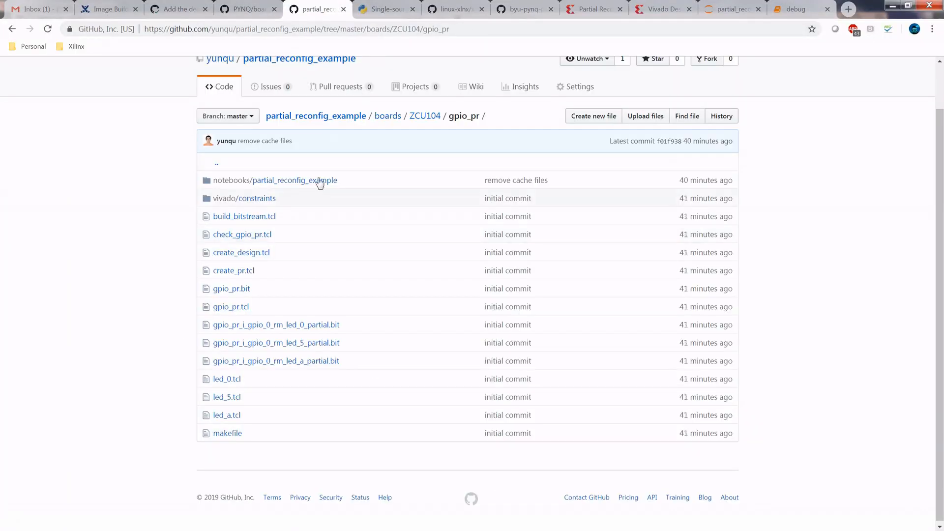
scroll(220, 171, up, 1)
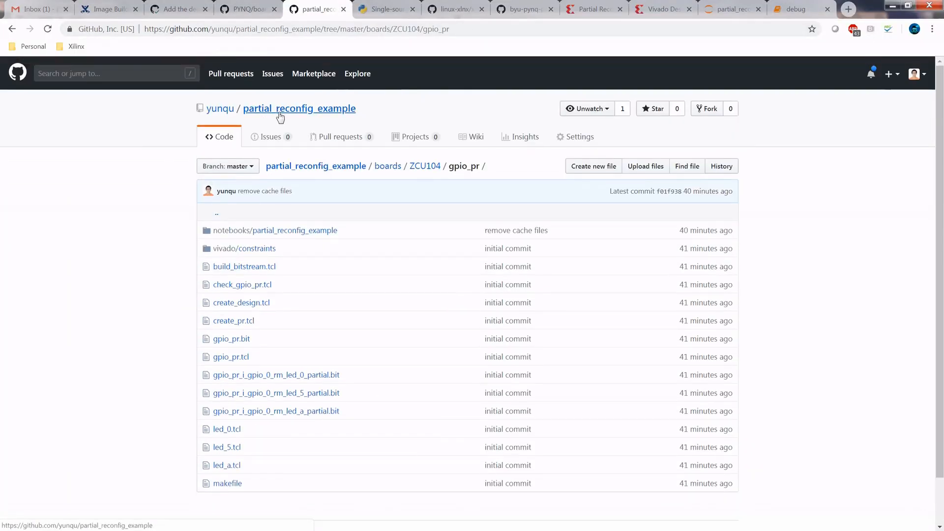
drag(379, 112, 246, 109)
click(277, 166)
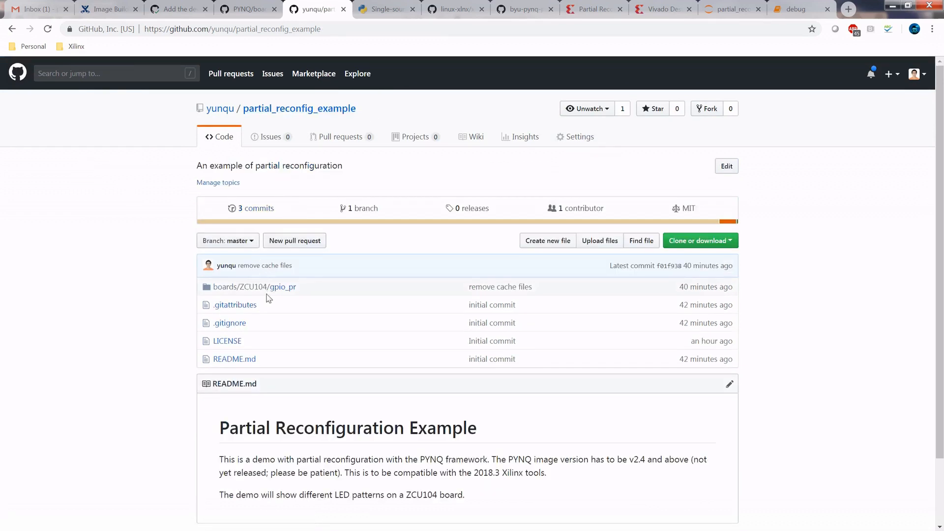
- Open the repository's boards/ZCU104/gpio_pr folder and look through its scripts and bitstream files
scroll(261, 290, down, 1)
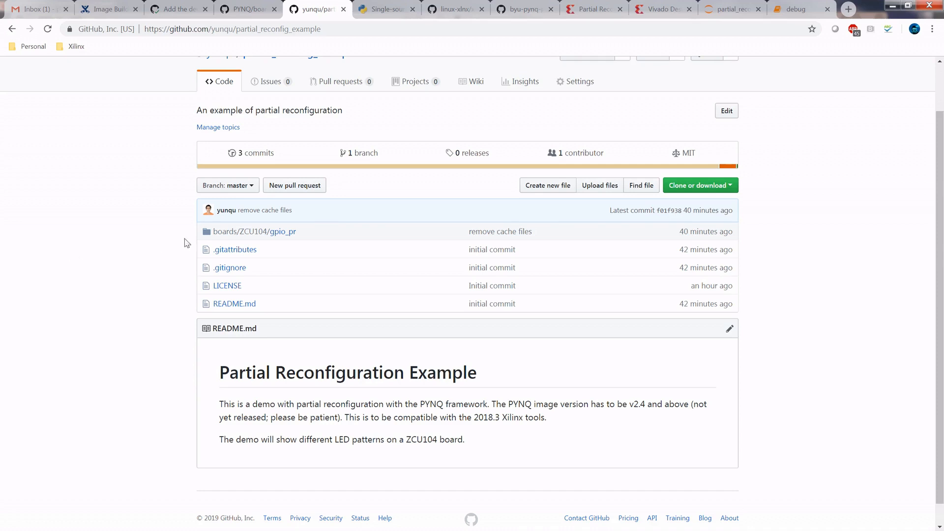
click(242, 235)
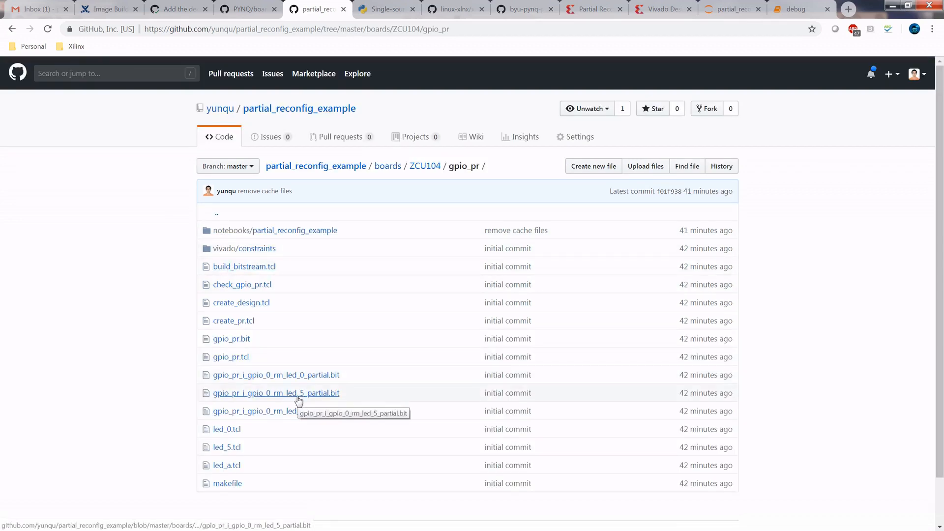
scroll(299, 401, down, 1)
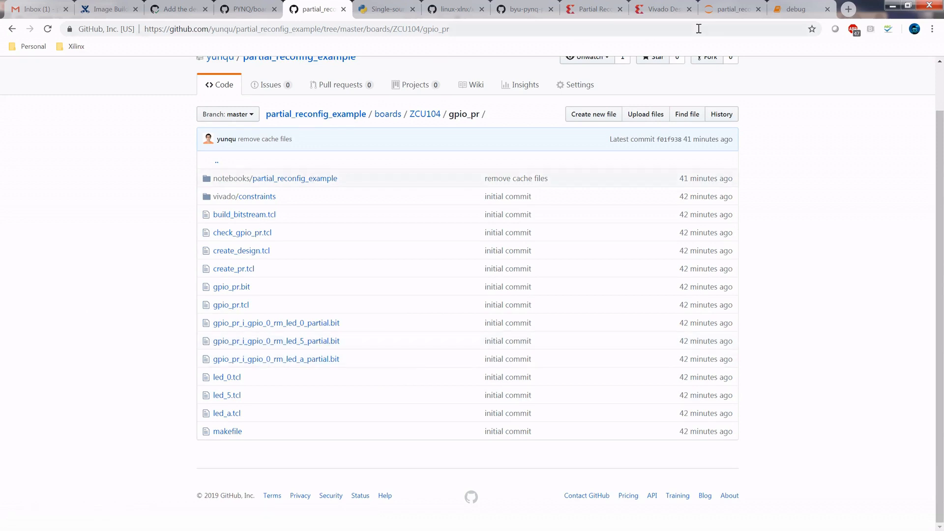
- Switch to the file explorer window of the gpio_pr folder and open the makefile in Notepad++
click(889, 11)
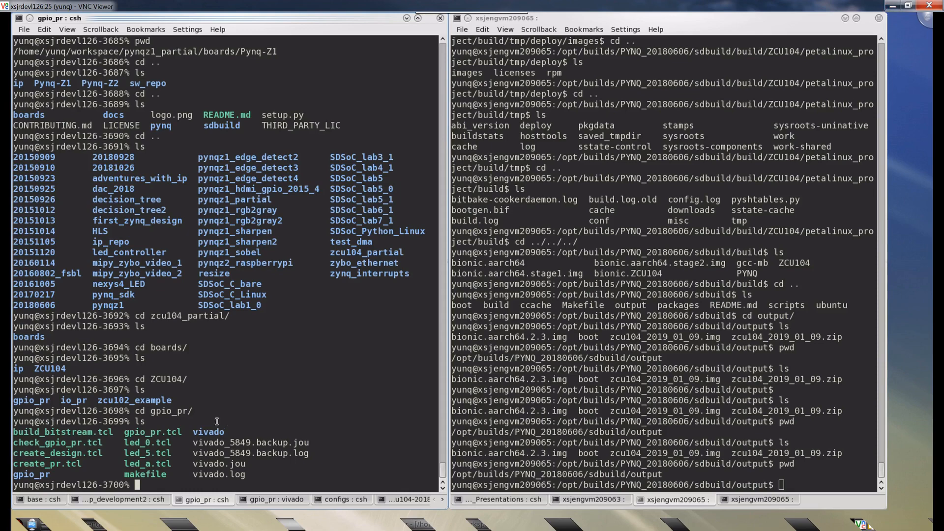
drag(125, 443, 144, 459)
click(145, 461)
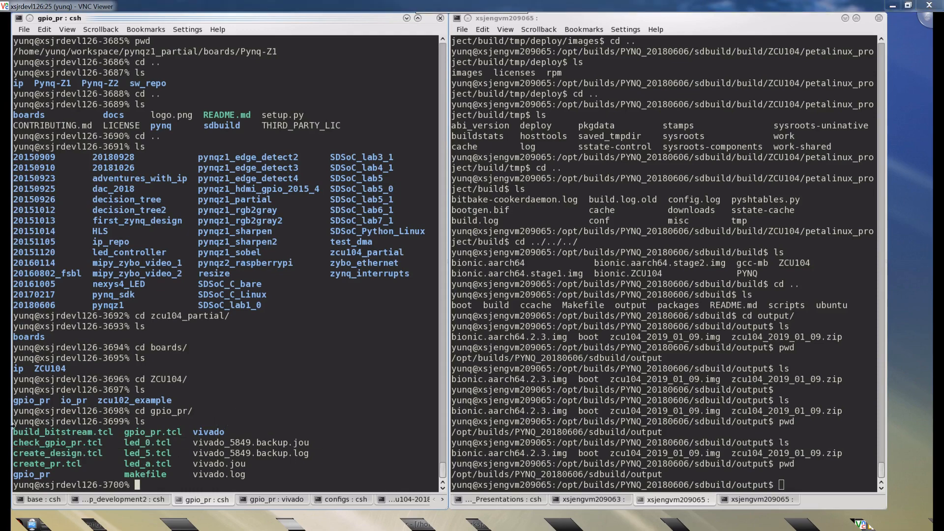
key(alt+Tab)
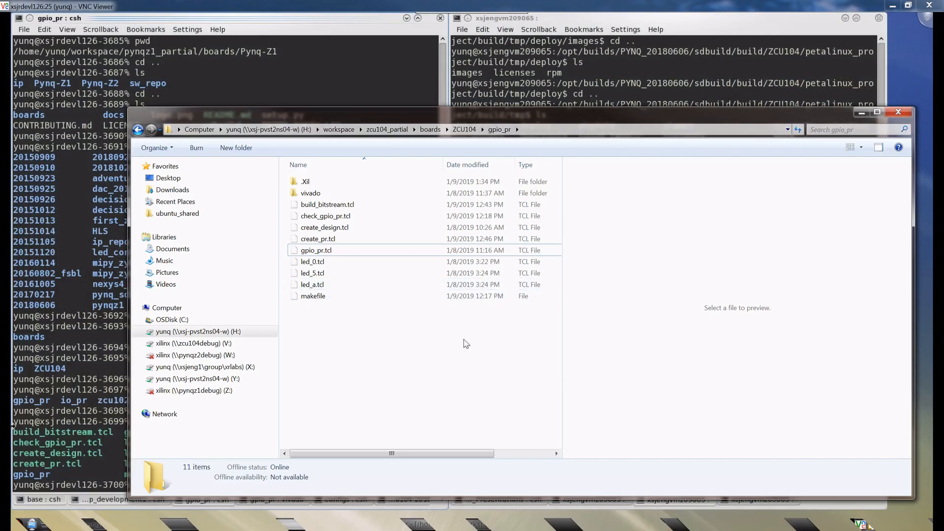
right_click(316, 298)
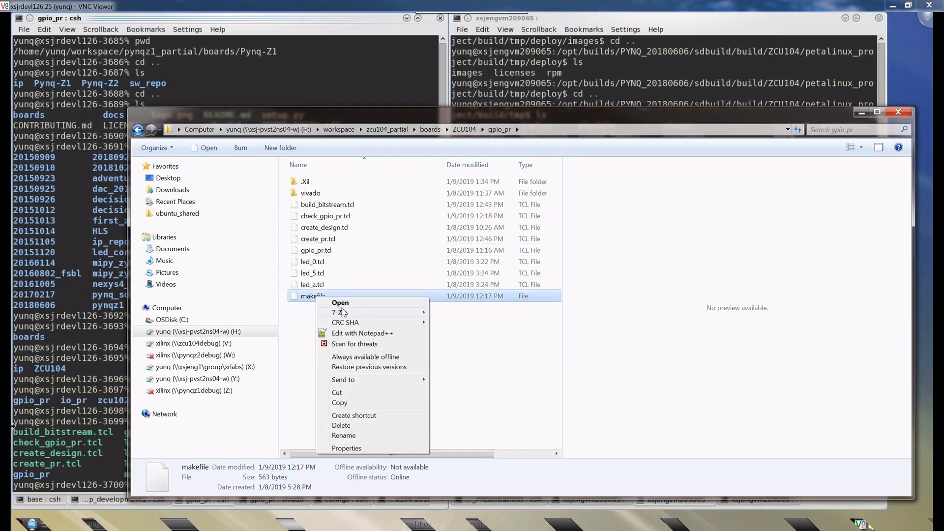
click(369, 337)
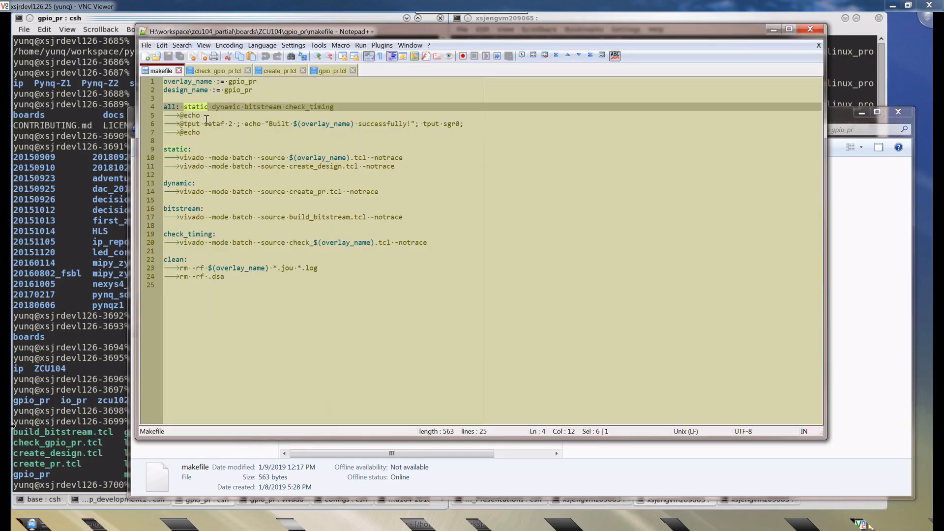
- Examine the makefile's static, dynamic, bitstream and check_timing targets, ending at the static rule
click(196, 106)
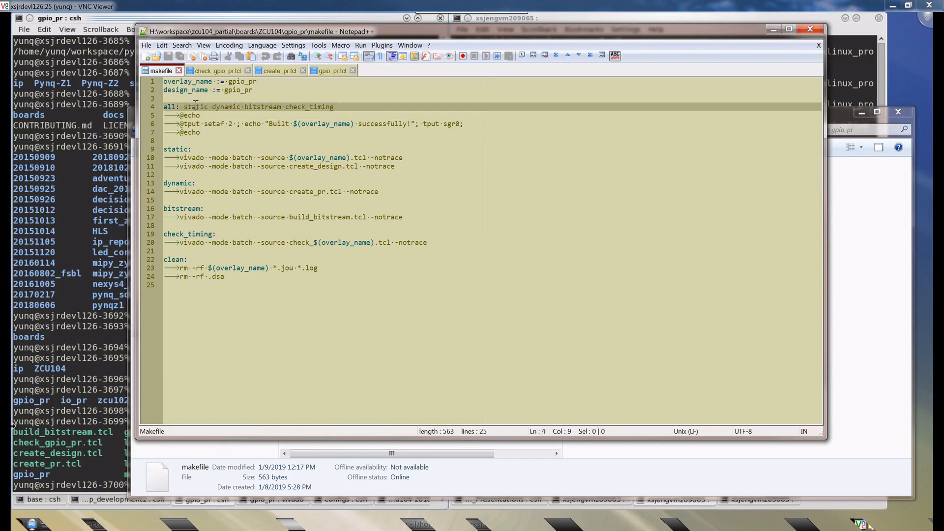
double_click(195, 107)
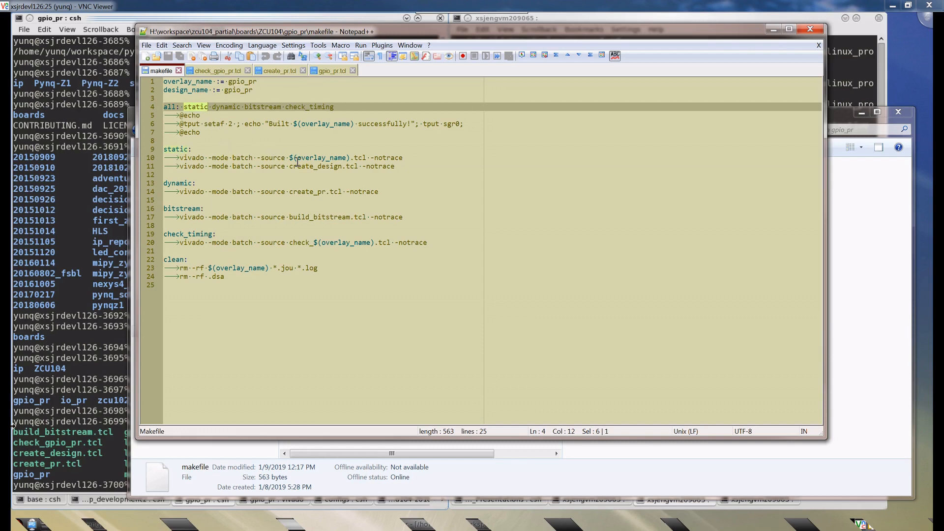
double_click(197, 108)
double_click(220, 108)
click(267, 109)
double_click(267, 109)
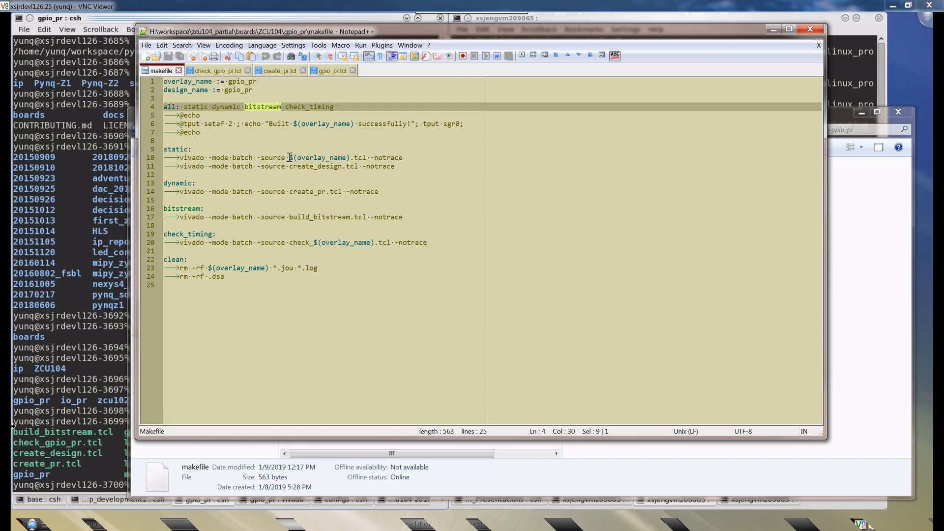
double_click(298, 107)
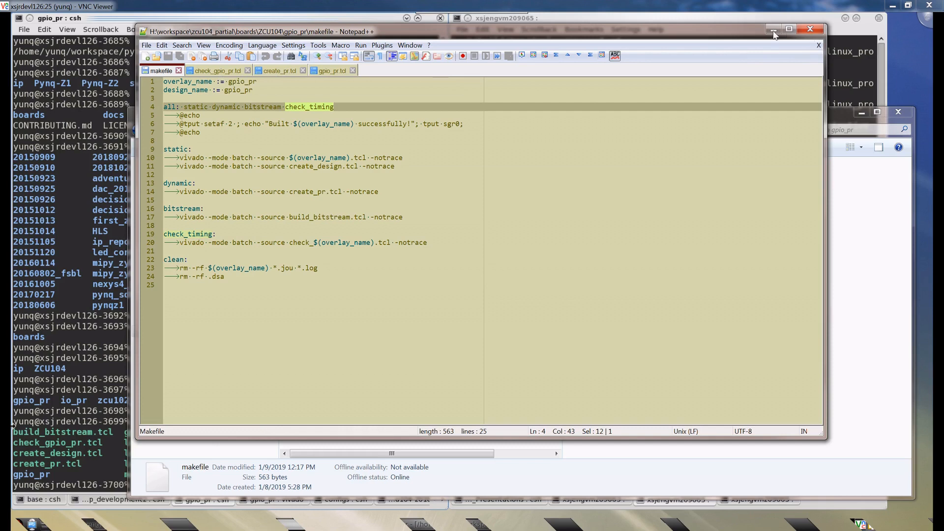
double_click(187, 108)
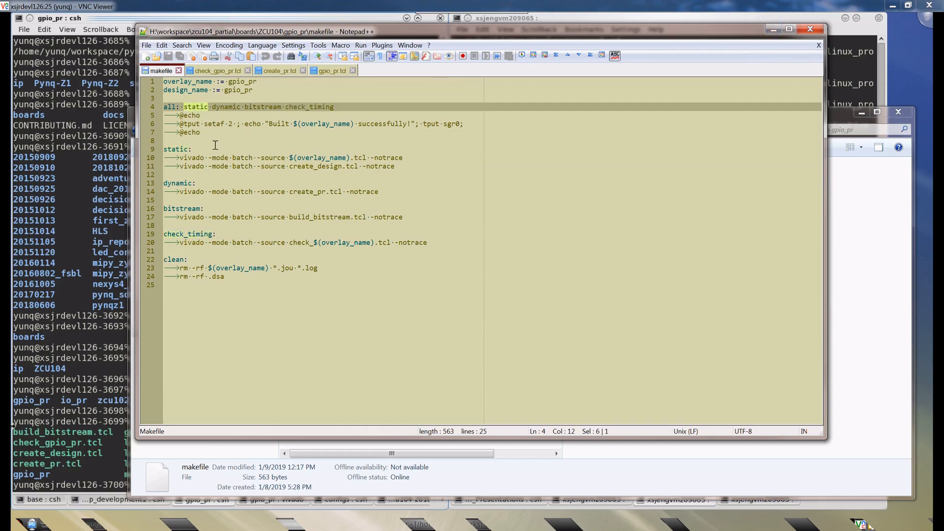
click(178, 150)
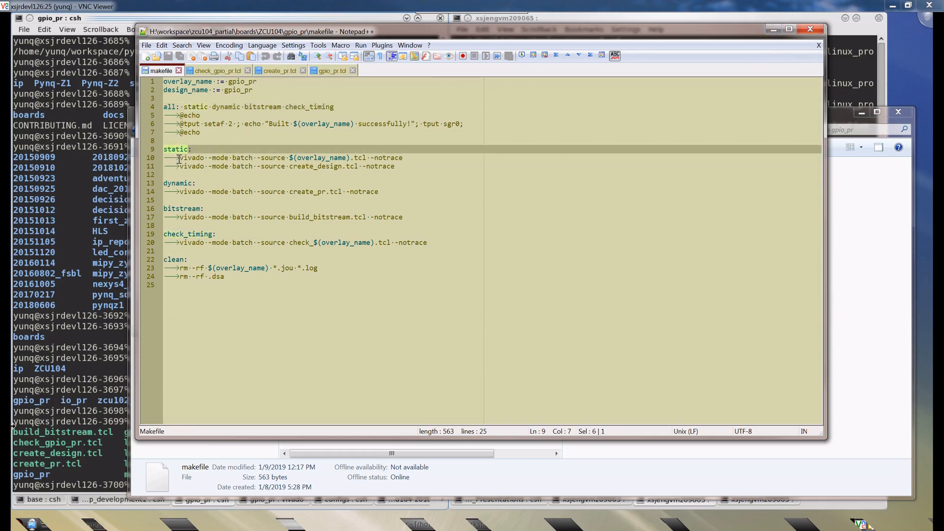
double_click(177, 151)
- Return to the gpio_pr terminal session and list the directory's files again
click(100, 421)
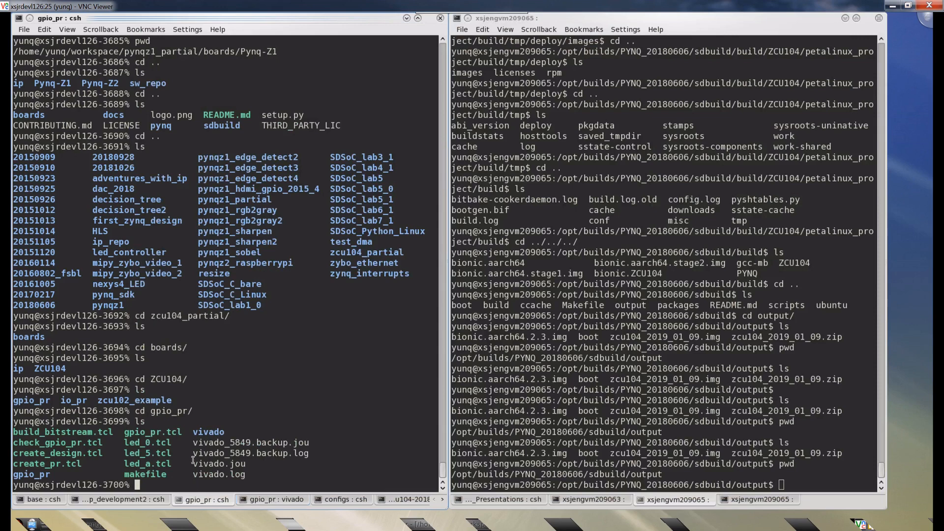
key(Return)
text(ls)
key(Return)
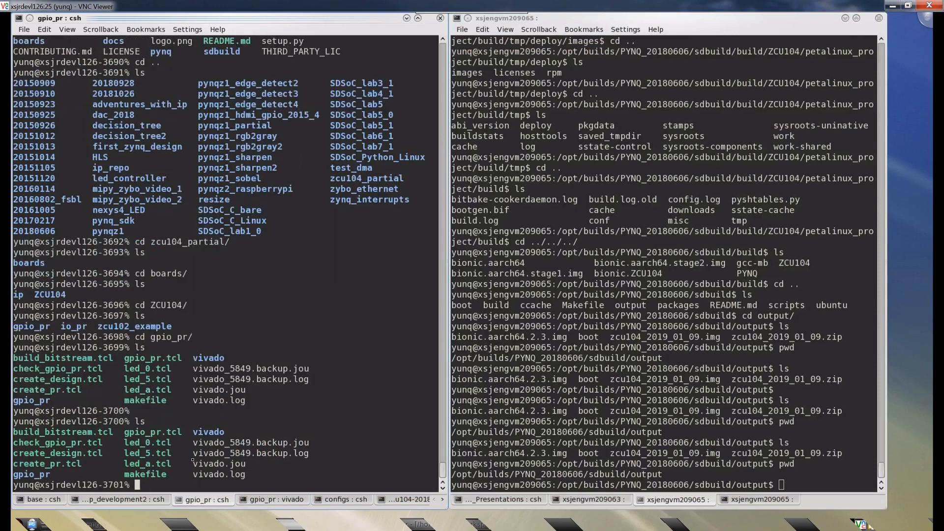
text(make clean)
key(BackSpace)
key(BackSpace)
key(BackSpace)
key(BackSpace)
key(BackSpace)
key(BackSpace)
key(BackSpace)
key(BackSpace)
key(BackSpace)
key(BackSpace)
text(make clean)
key(BackSpace)
key(BackSpace)
key(BackSpace)
key(BackSpace)
key(BackSpace)
key(BackSpace)
key(BackSpace)
key(BackSpace)
key(BackSpace)
key(BackSpace)
key(BackSpace)
- Switch to the terminal session running Vivado and review the wrapper output log, the directory listing and the vivado gpio_pr.xpr launch command
click(281, 501)
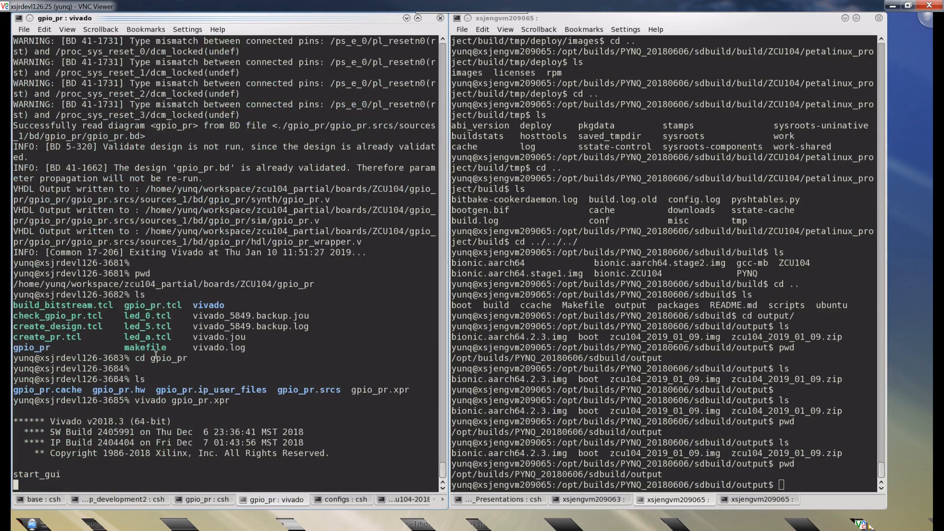
drag(125, 225, 89, 170)
click(236, 253)
drag(145, 210, 202, 254)
click(200, 270)
drag(160, 285, 195, 339)
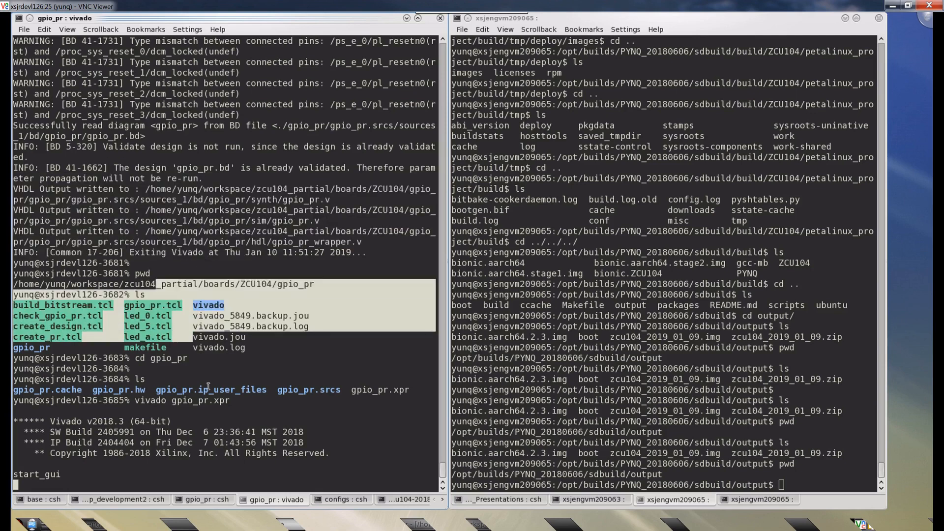
drag(209, 387, 227, 411)
click(227, 412)
double_click(187, 401)
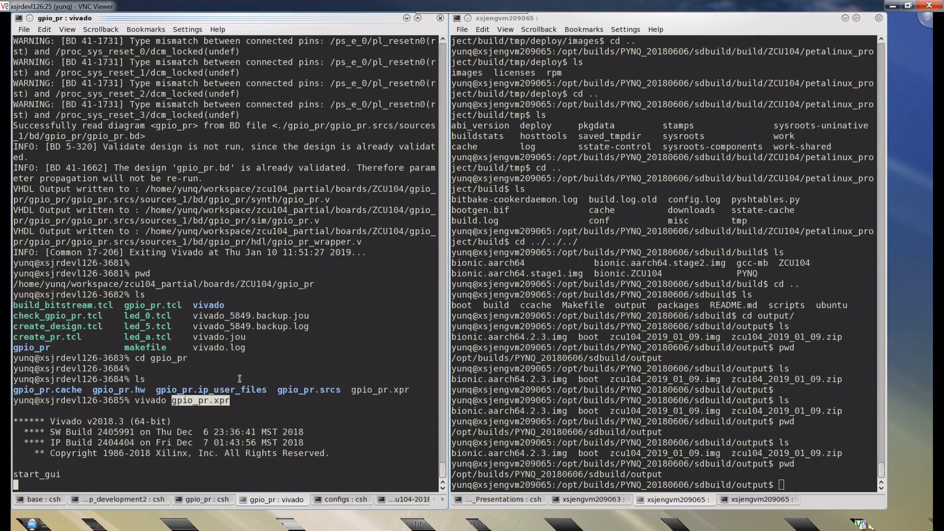
- Switch to the Vivado window and examine the gpio_pr block diagram from the gpio_0 block across to the Zynq UltraScale+ block
key(alt+Tab)
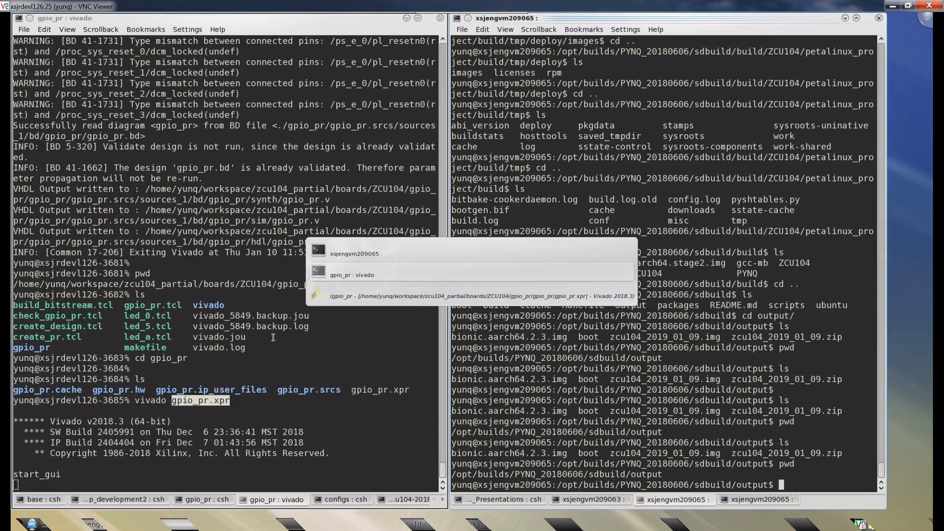
key(alt+Tab)
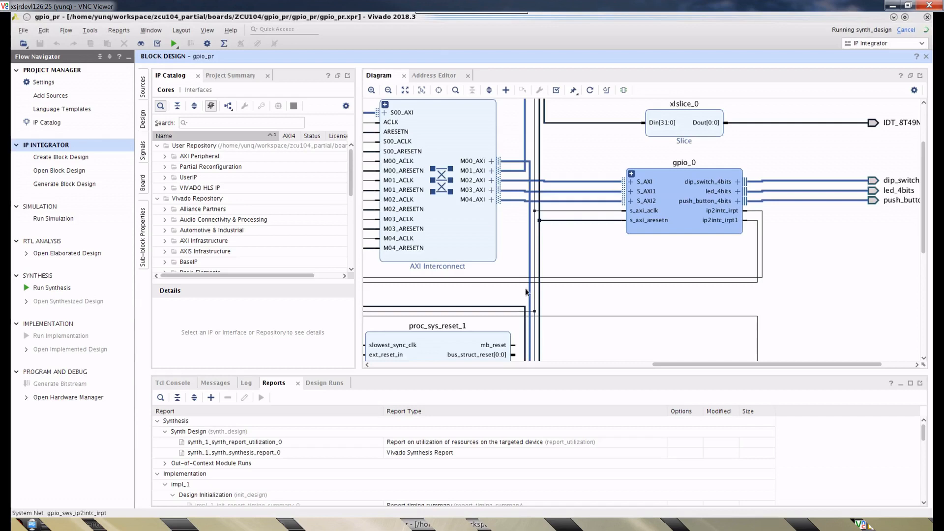
click(786, 284)
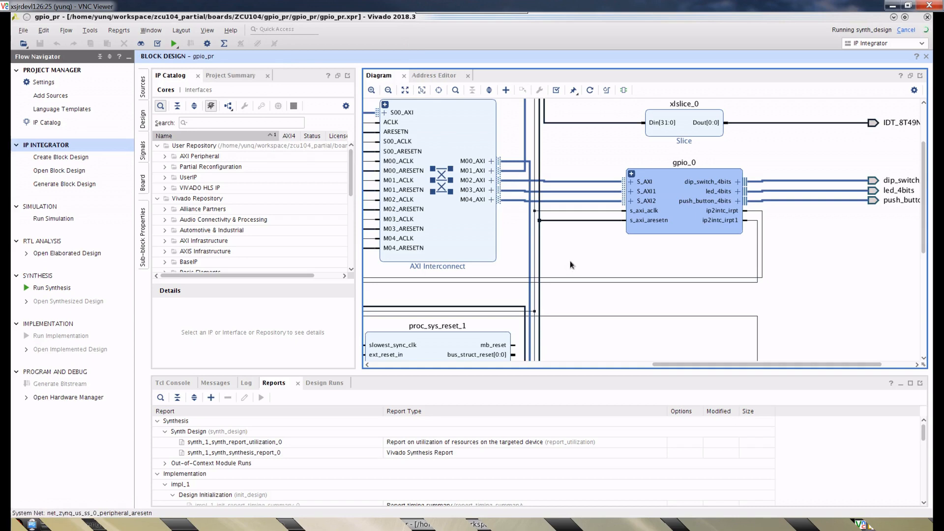
scroll(596, 264, up, 3)
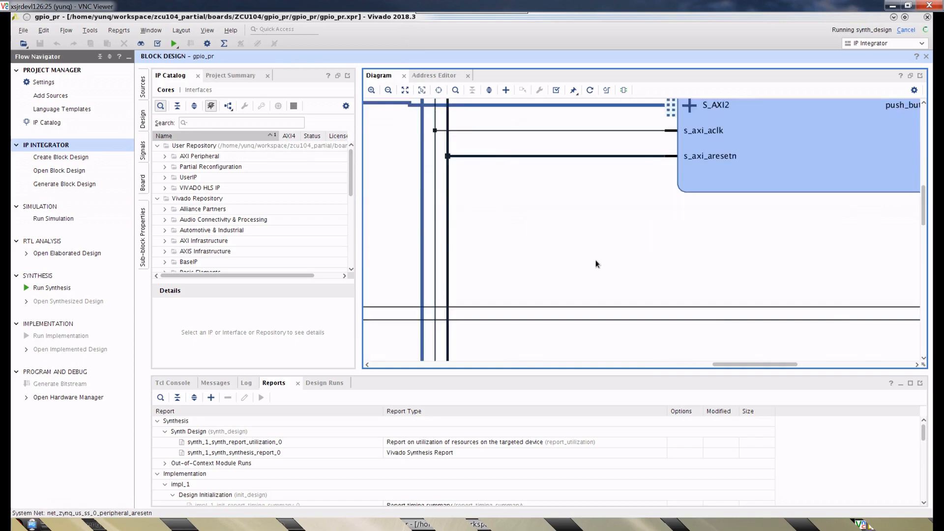
scroll(595, 264, down, 3)
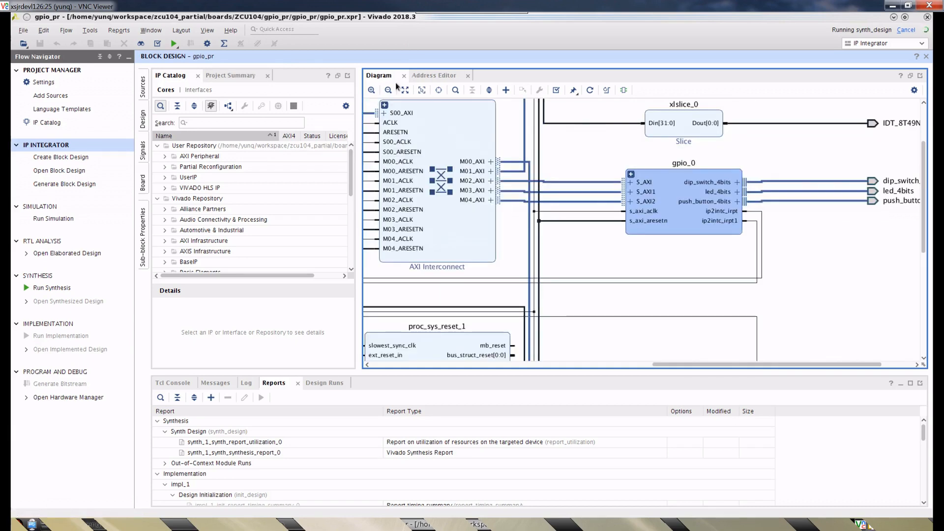
scroll(559, 217, down, 2)
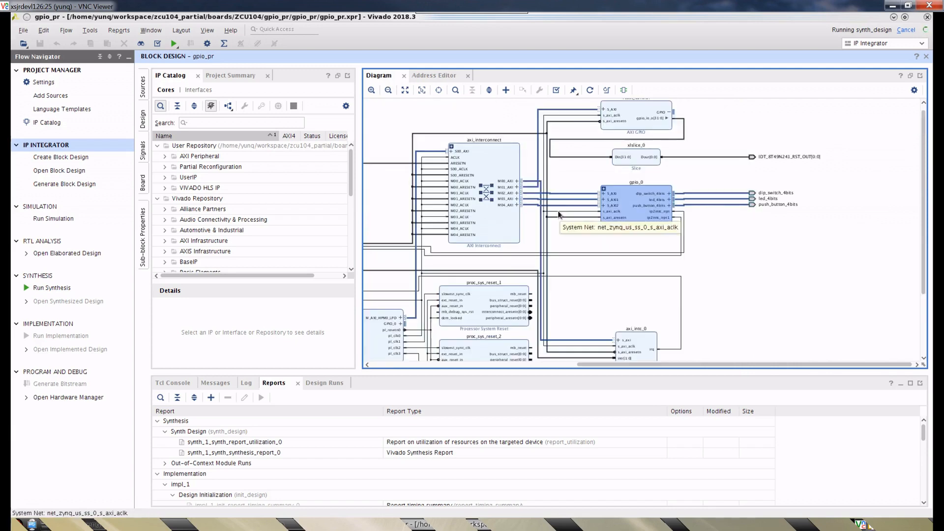
drag(739, 366, 649, 366)
scroll(530, 274, up, 2)
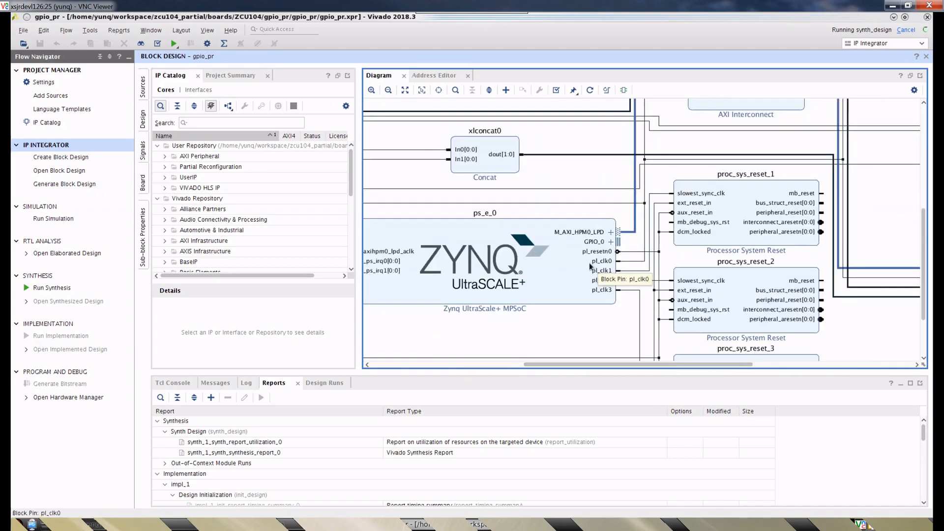
scroll(562, 318, down, 2)
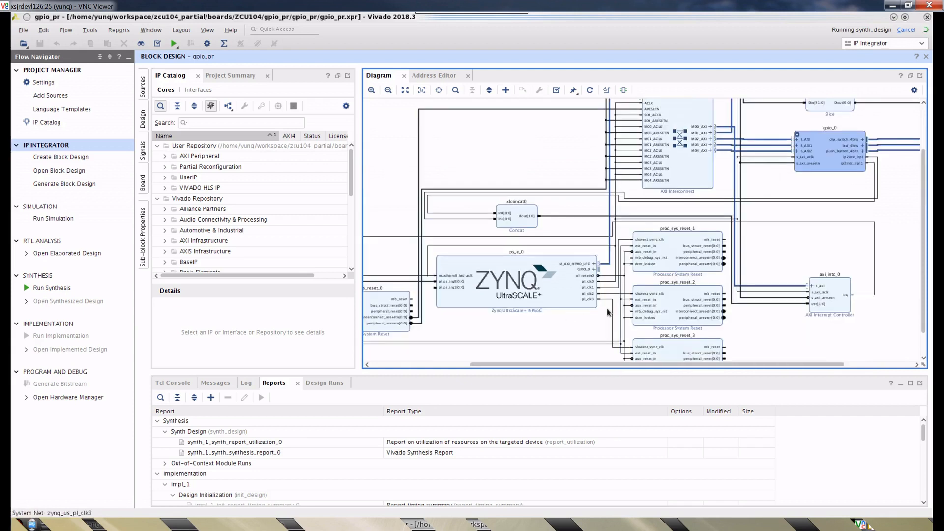
- Inspect the processor system reset blocks around the Zynq UltraScale+ block, selecting proc_sys_reset_0, proc_sys_reset_2 and proc_sys_reset_3 in turn
drag(726, 365, 669, 366)
click(463, 302)
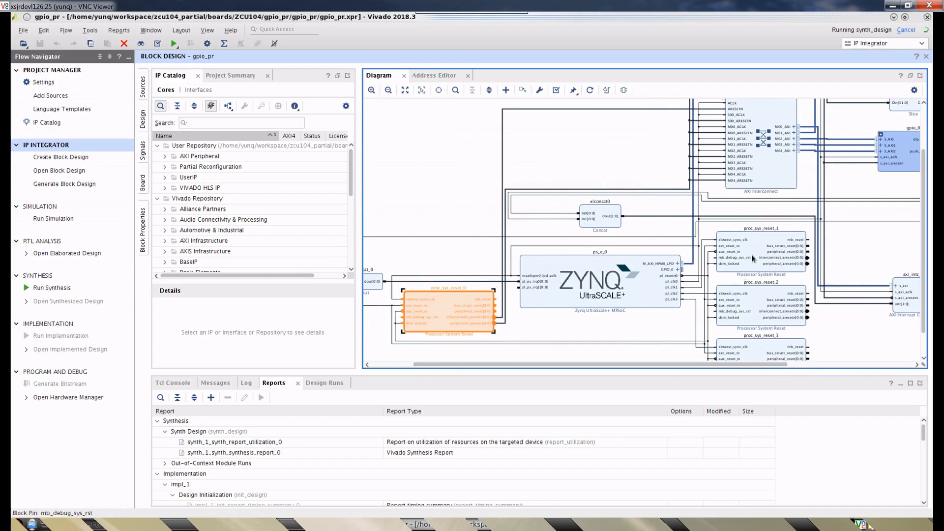
click(760, 306)
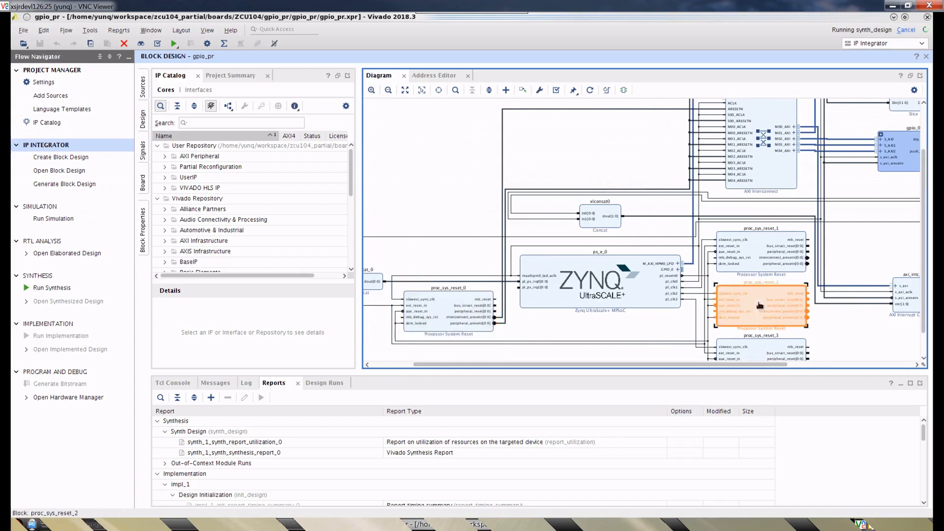
click(777, 349)
click(848, 346)
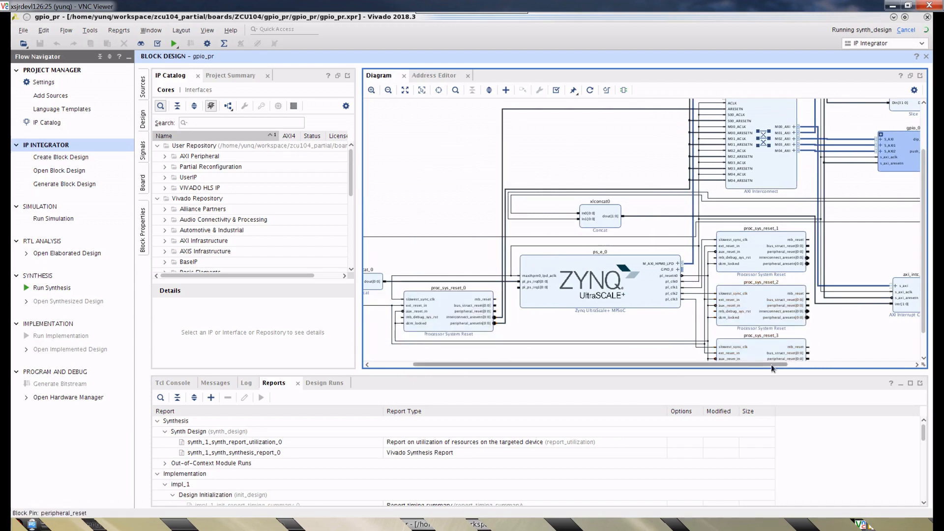
- Dismiss the synthesis completion dialog without running implementation and look over the output side of the block diagram
drag(774, 366, 893, 366)
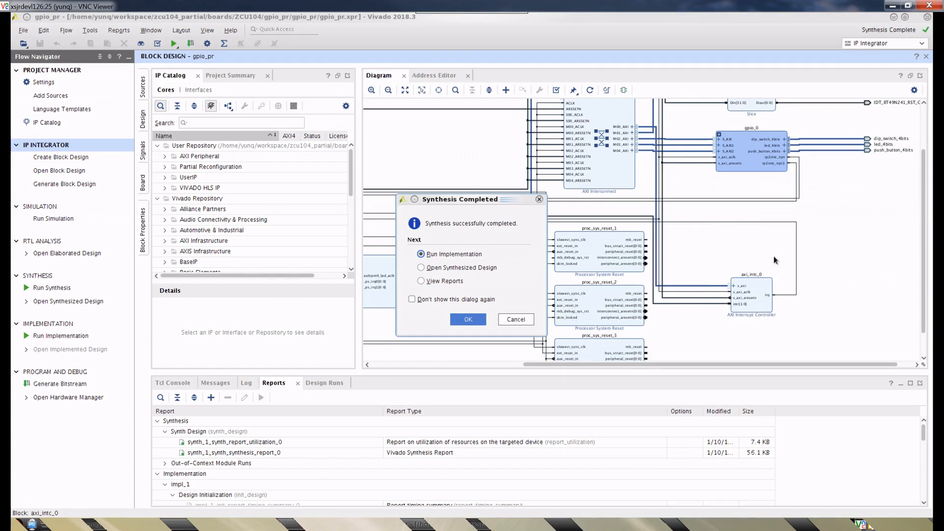
click(521, 323)
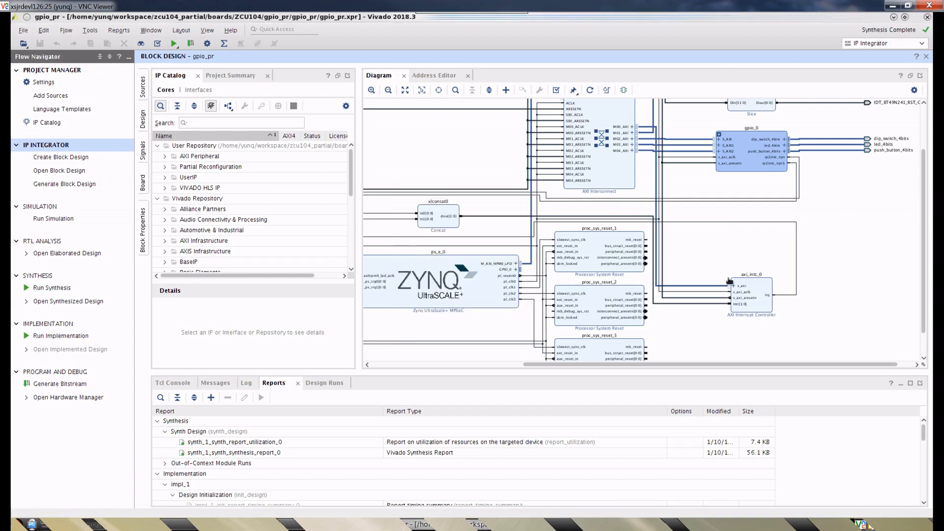
click(886, 252)
scroll(918, 245, up, 2)
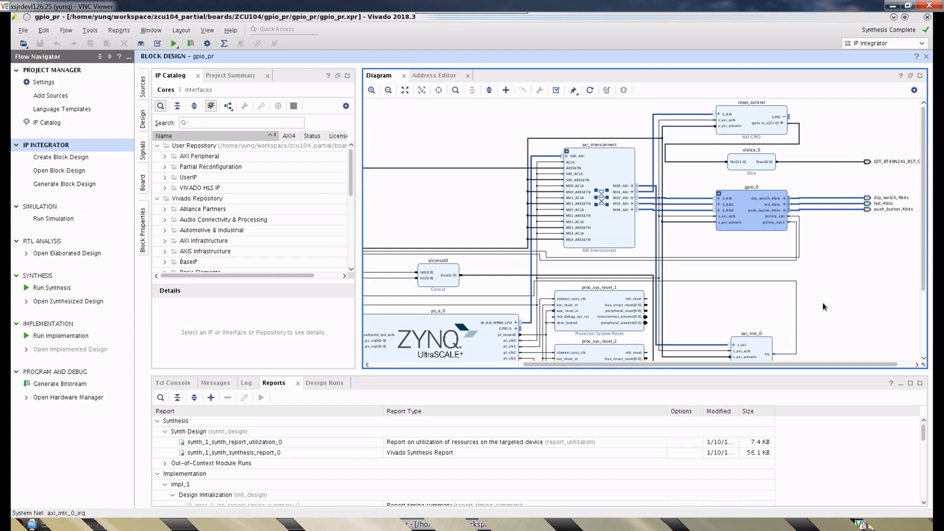
drag(812, 365, 866, 365)
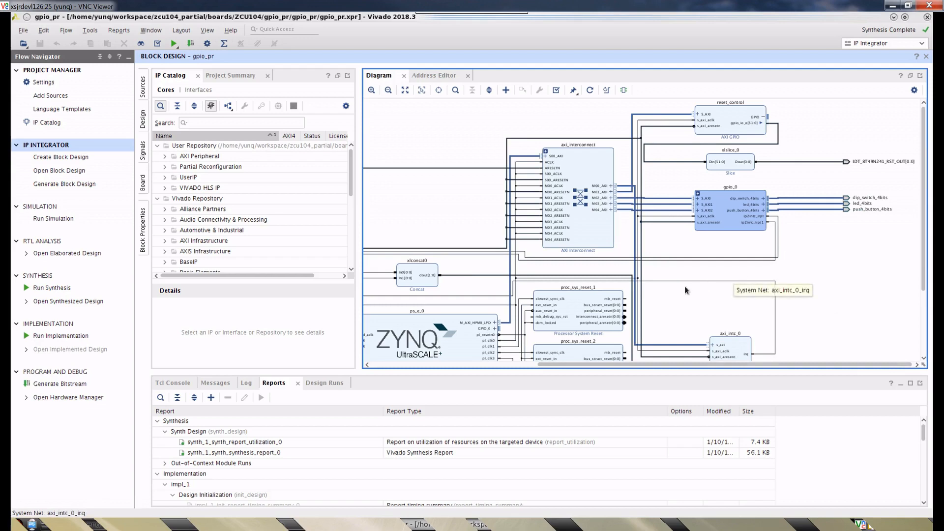
- Expand the gpio_0 hierarchy in the block diagram to show its gpio_leds, gpio_btns and gpio_sws blocks
scroll(783, 256, up, 2)
scroll(784, 234, up, 1)
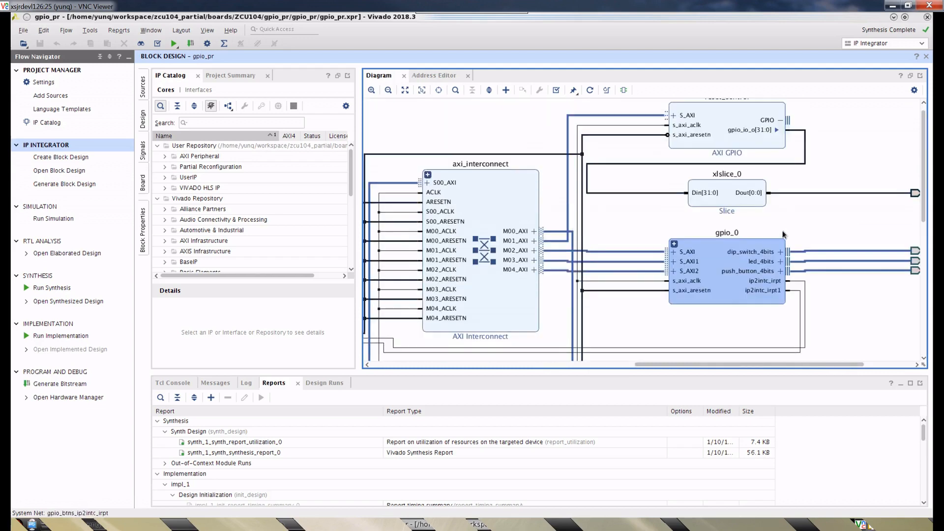
scroll(730, 244, up, 1)
scroll(730, 244, down, 2)
scroll(729, 245, down, 1)
scroll(730, 245, up, 1)
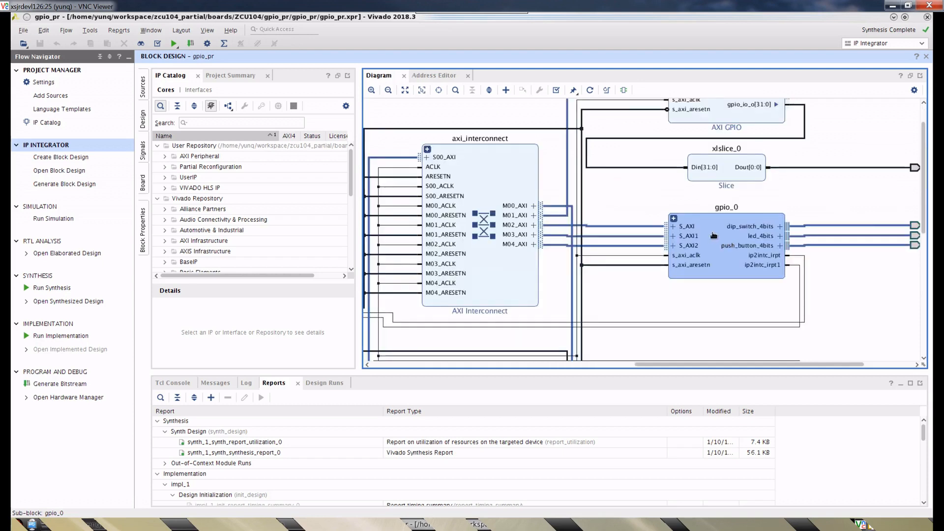
click(673, 217)
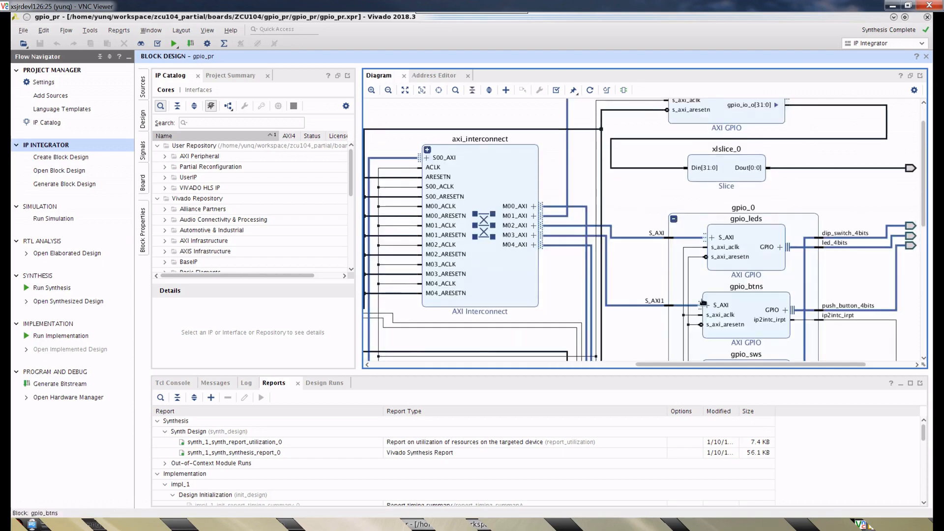
drag(760, 365, 806, 366)
scroll(755, 298, down, 1)
scroll(754, 297, down, 1)
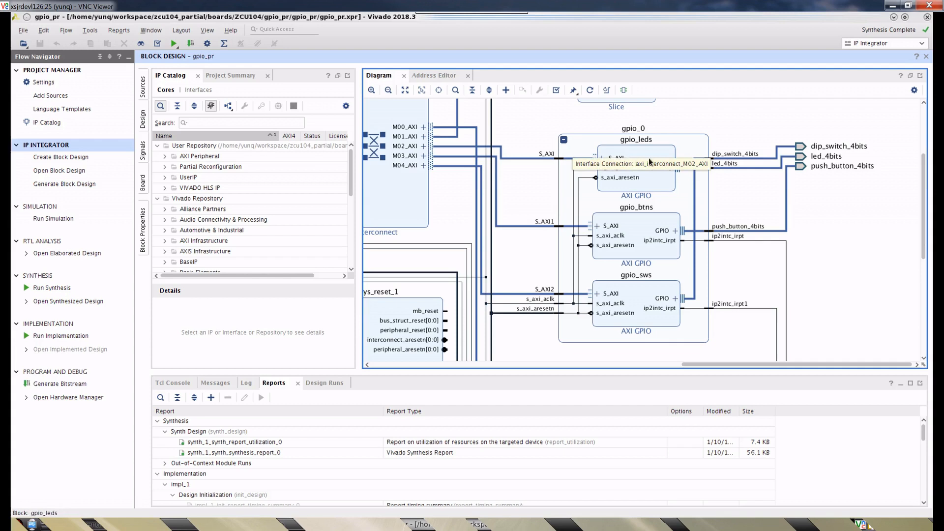
- Inspect the gpio_leds block and its enclosing gpio_0 hierarchy by highlighting each in turn, ending with nothing selected
click(648, 157)
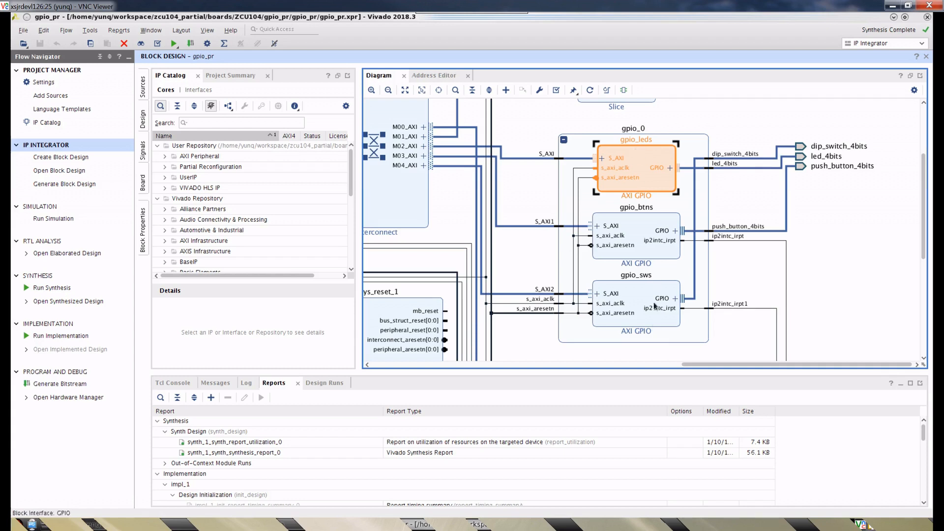
click(580, 142)
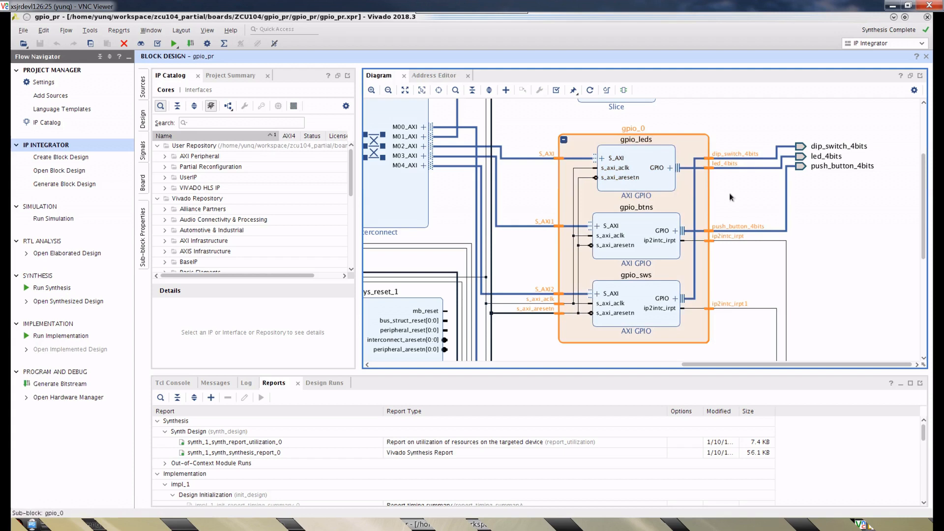
click(737, 192)
click(642, 165)
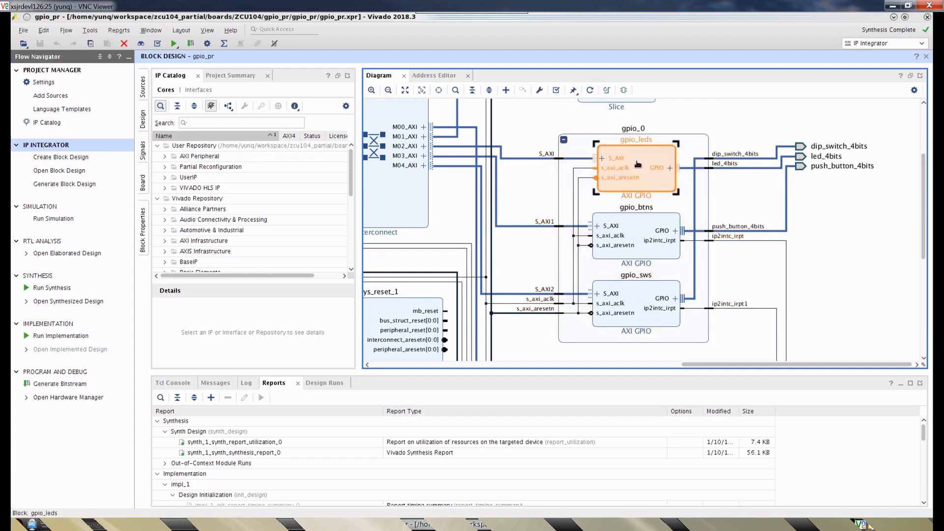
click(693, 148)
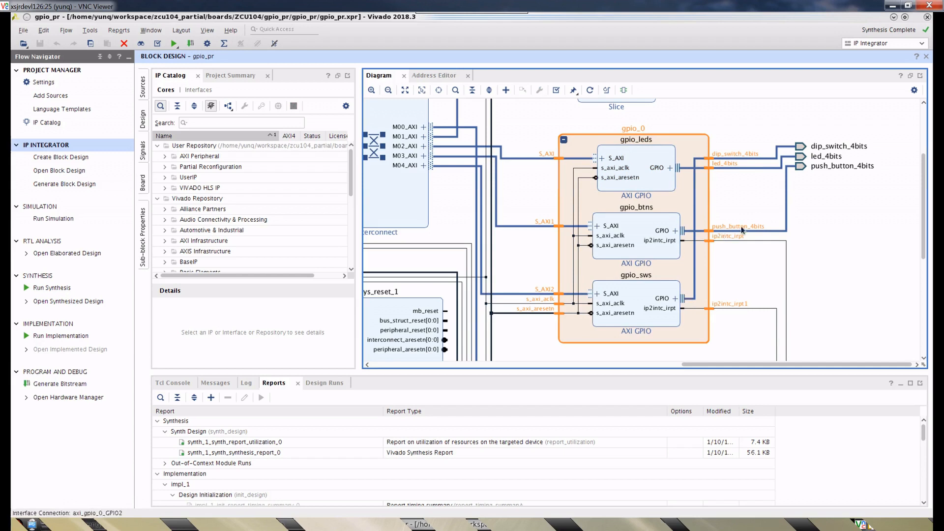
click(747, 201)
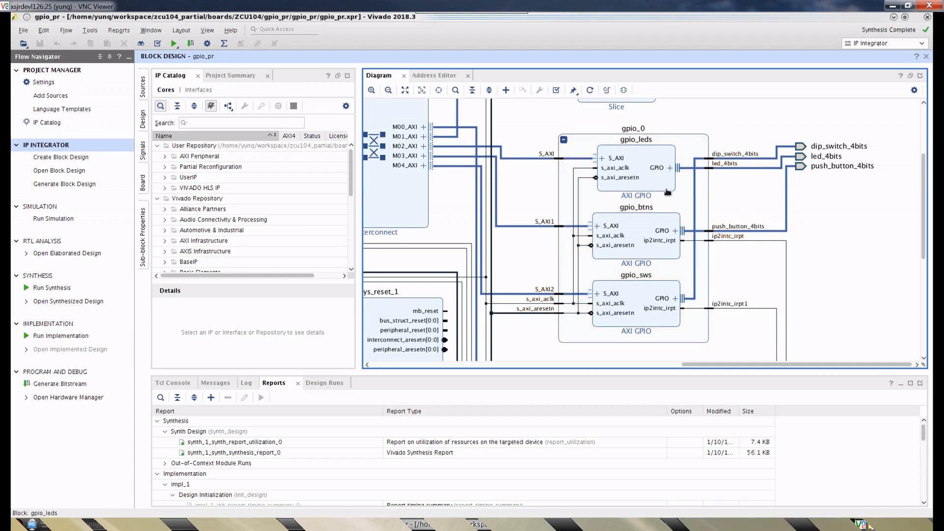
- Open the gpio_leds IP configuration, try 5 and a as the last digit of the GPIO default output value, and discard the changes
click(640, 164)
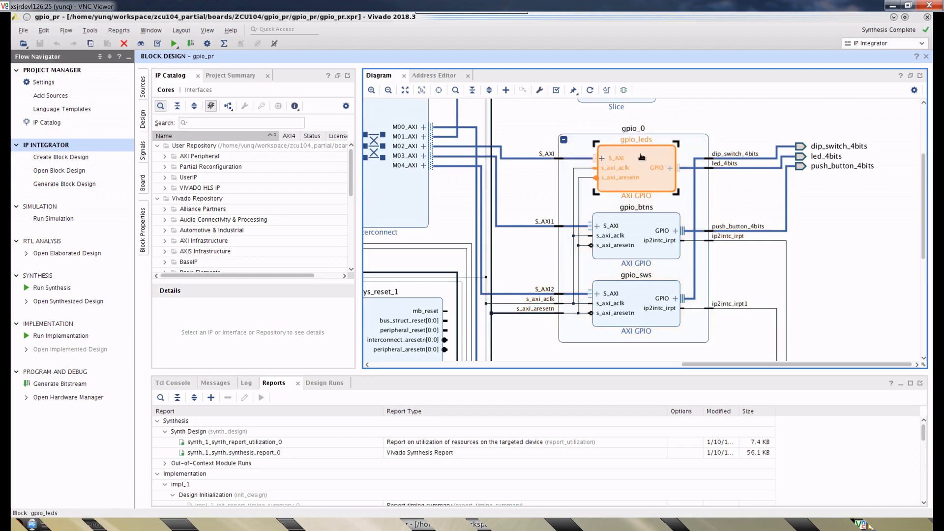
double_click(642, 157)
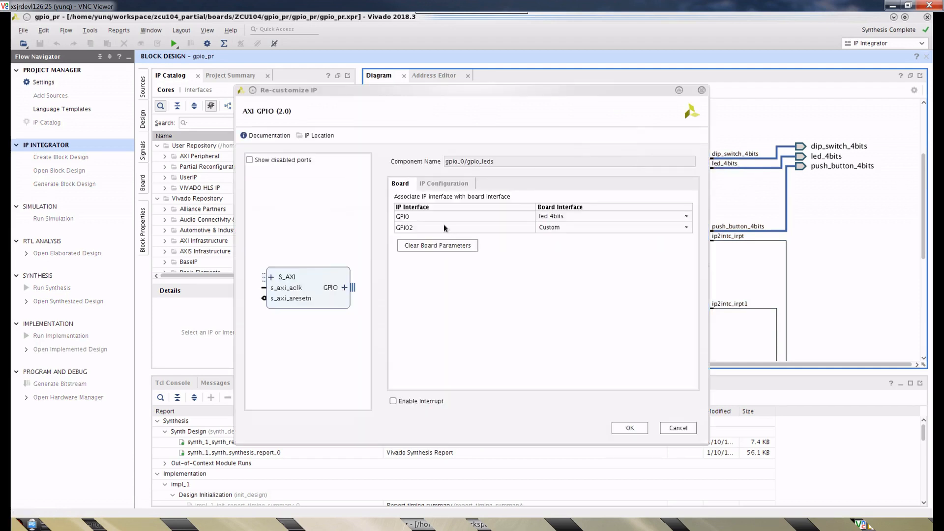
click(438, 187)
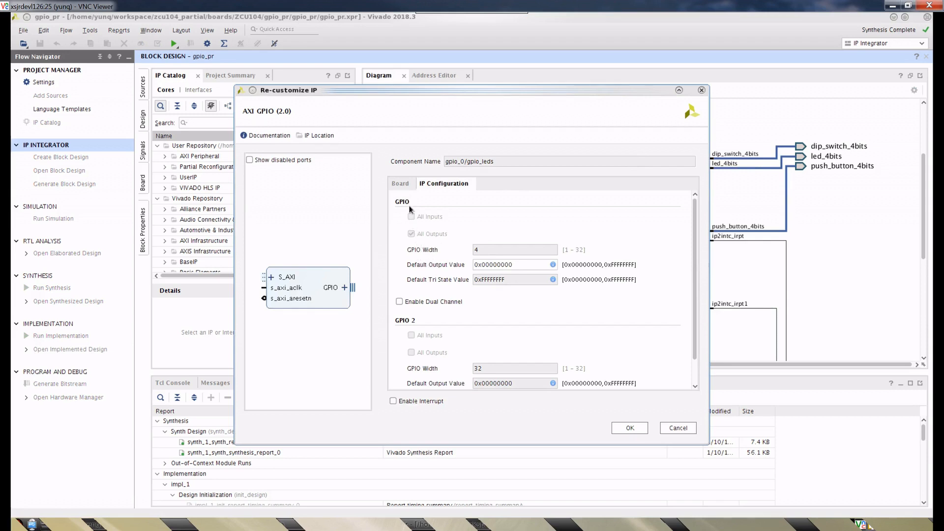
click(520, 264)
key(BackSpace)
text(5)
key(BackSpace)
text(a)
click(679, 427)
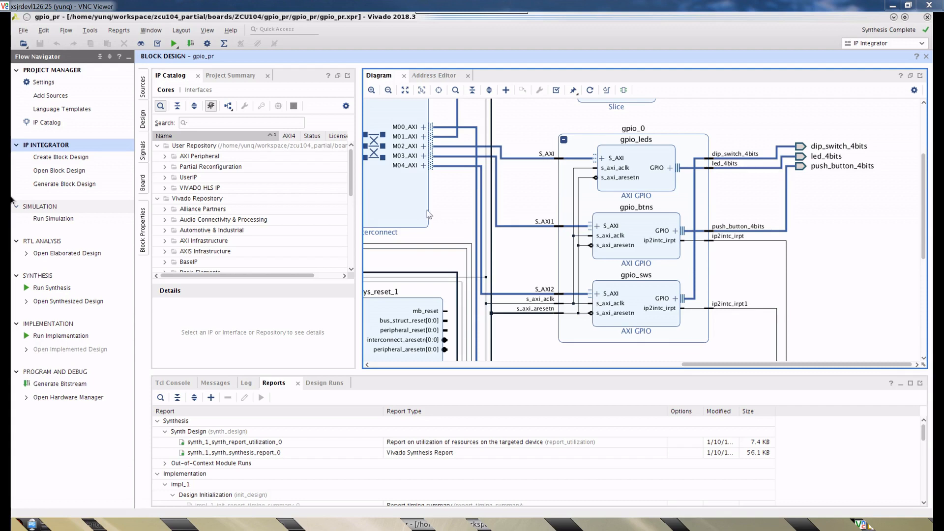
- Highlight the gpio_0 hierarchy as a whole, then point out the gpio_leds block inside it, leaving gpio_leds selected
click(683, 142)
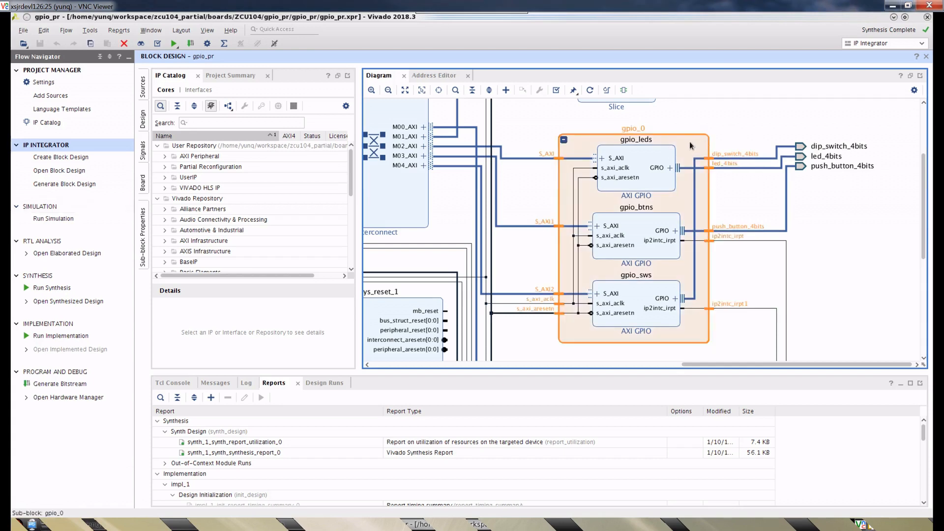
click(748, 123)
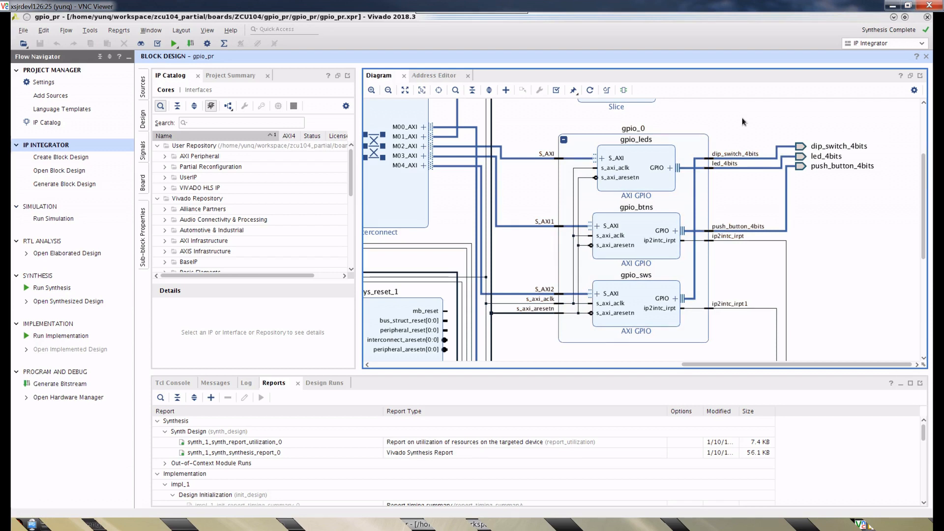
click(648, 158)
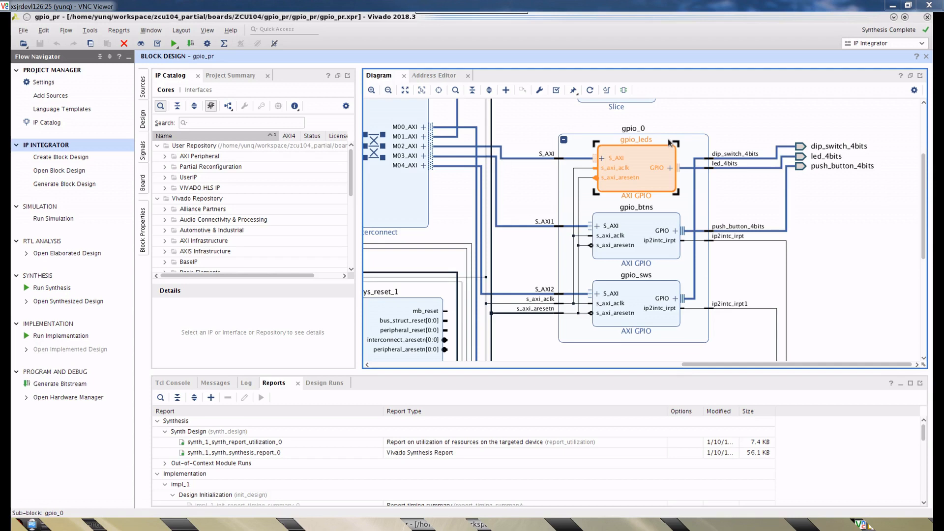
click(764, 208)
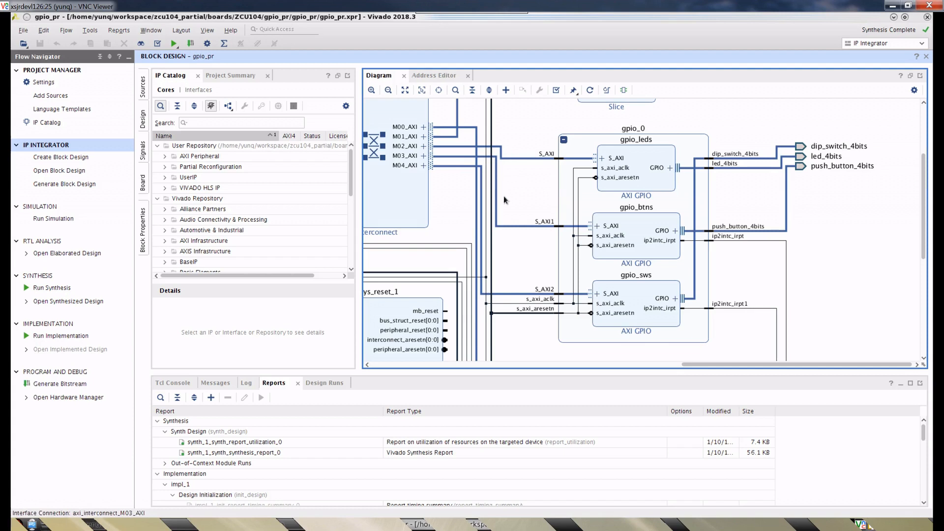
click(642, 159)
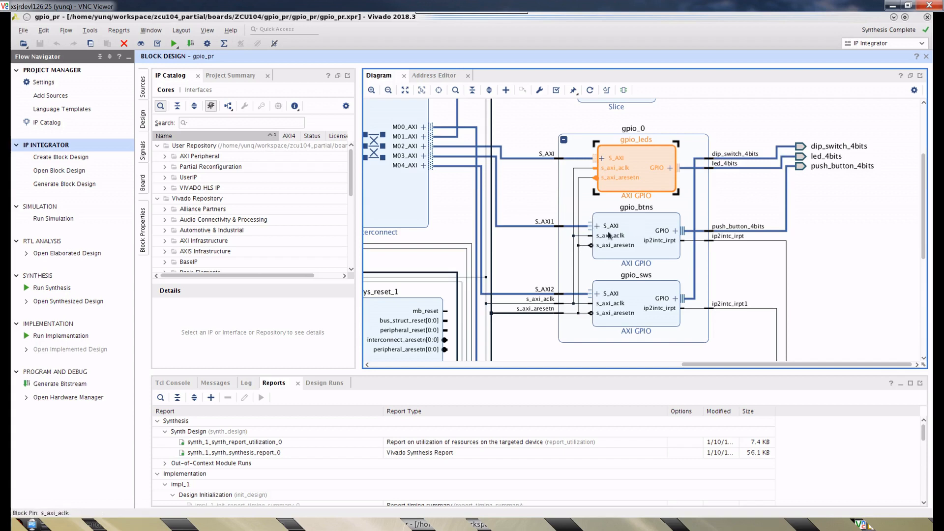
click(737, 188)
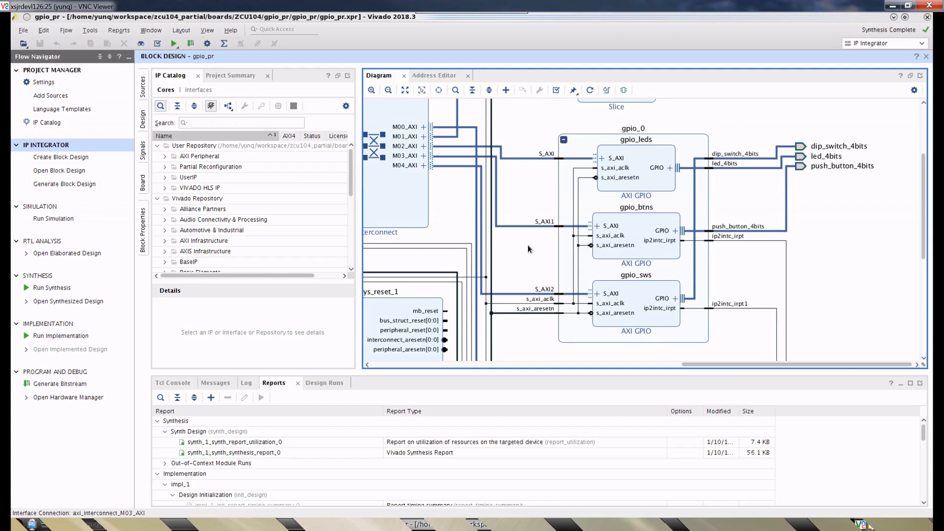
click(662, 155)
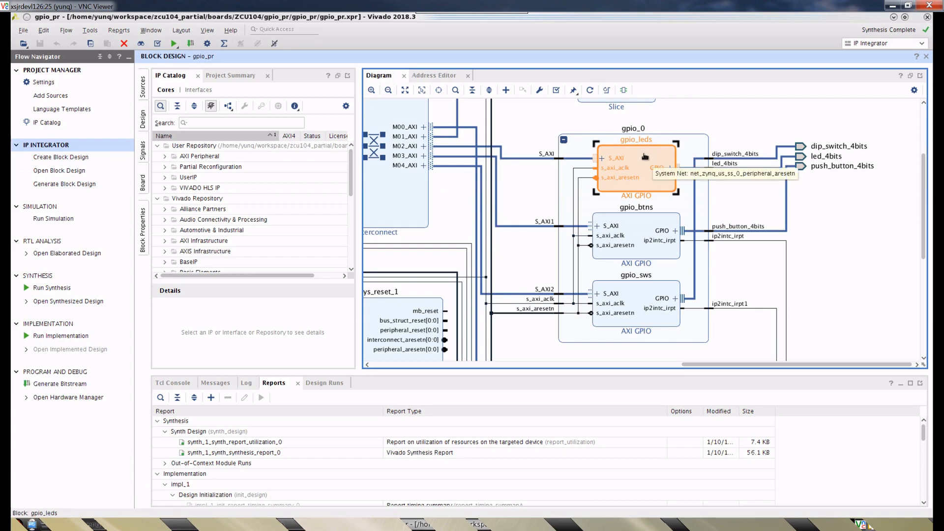
- Clear the gpio_leds selection, view gpio_0 in the wider block diagram, and open the synthesized design
click(744, 206)
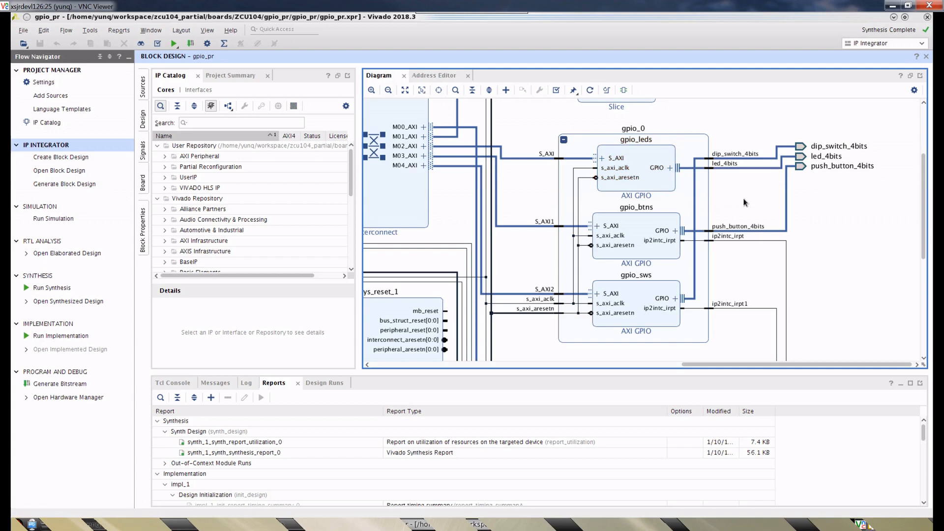
scroll(745, 203, down, 1)
scroll(745, 202, up, 1)
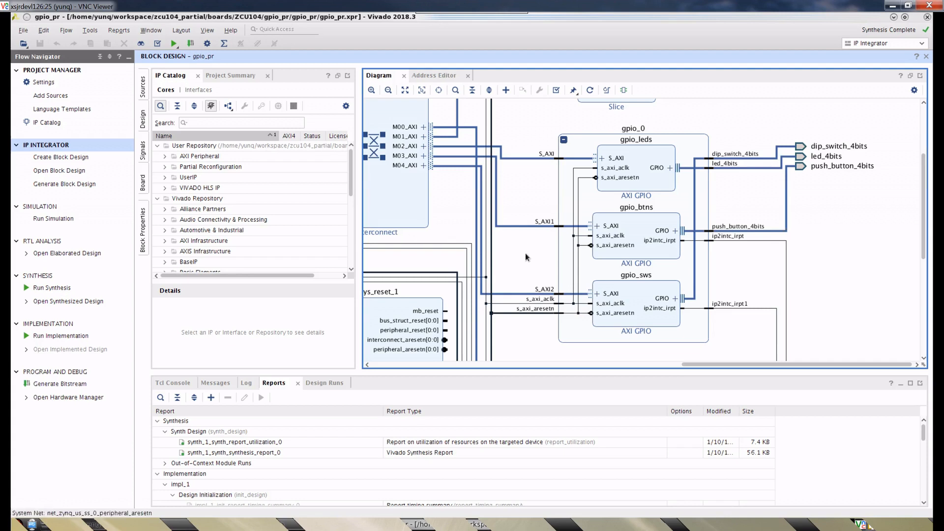
scroll(523, 253, down, 2)
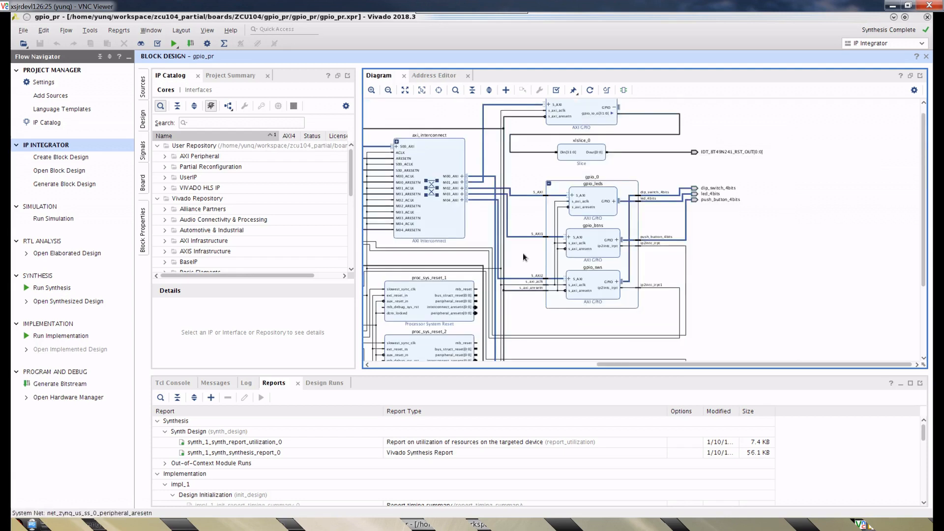
drag(654, 365, 529, 364)
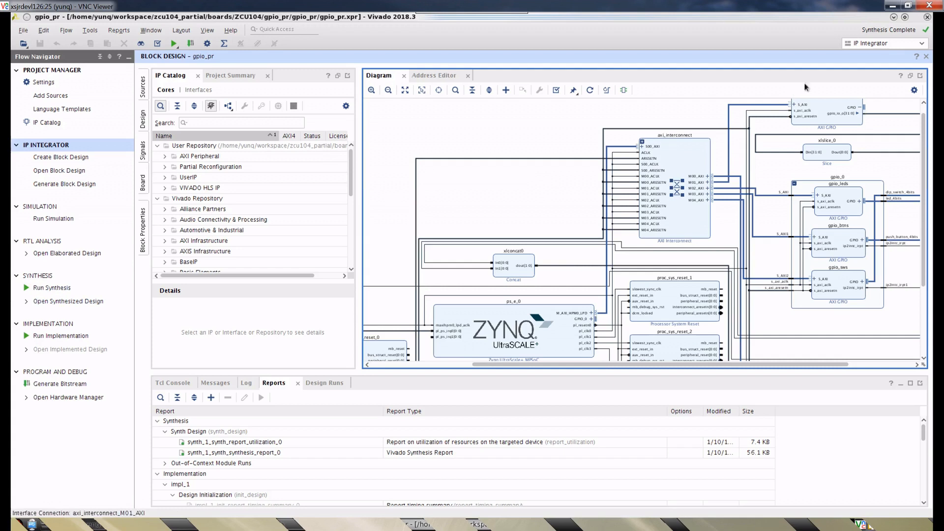
click(55, 303)
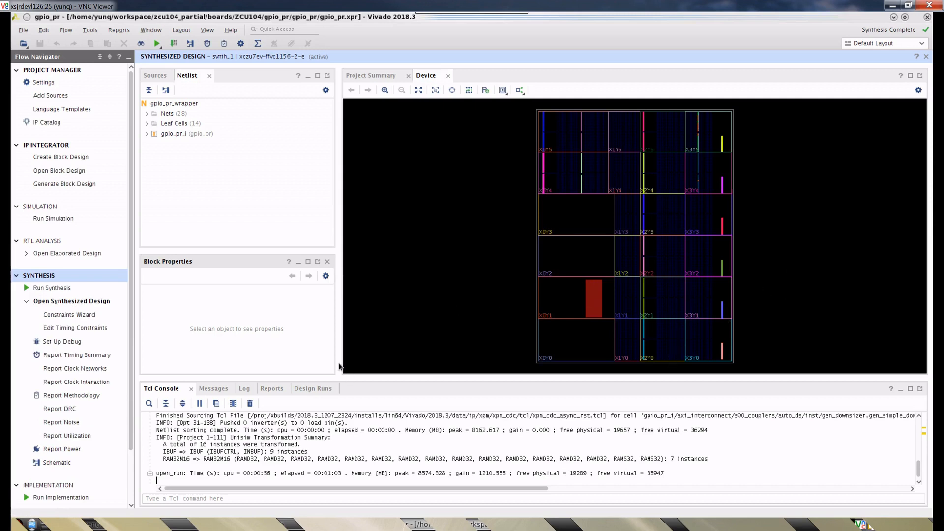
- Examine the clock regions of the synthesized design's device floorplan, from the X0Y4 row to the X0Y1 row
click(225, 171)
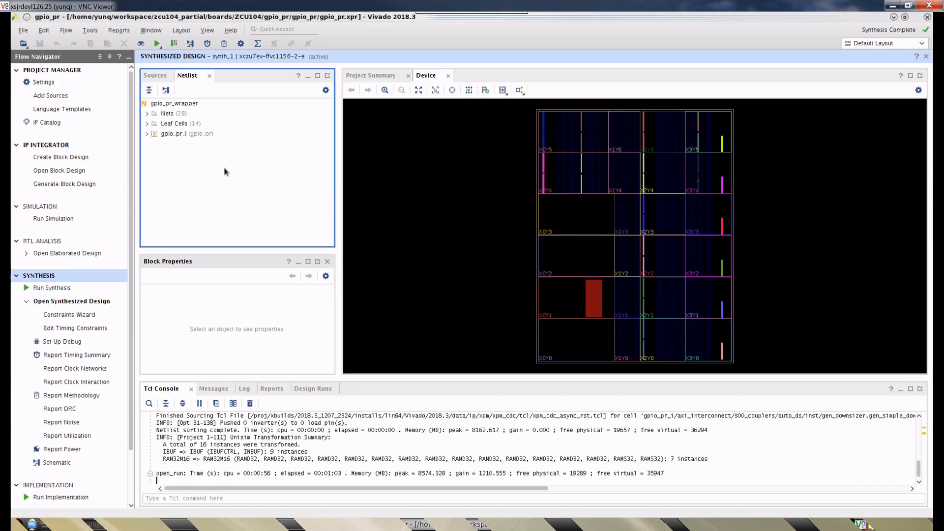
click(431, 208)
scroll(642, 225, up, 1)
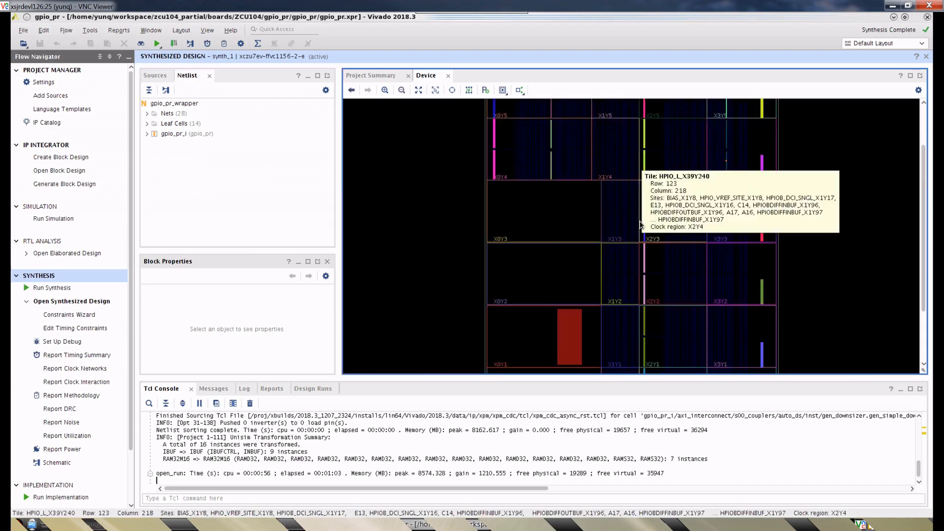
scroll(642, 225, up, 1)
scroll(642, 225, down, 3)
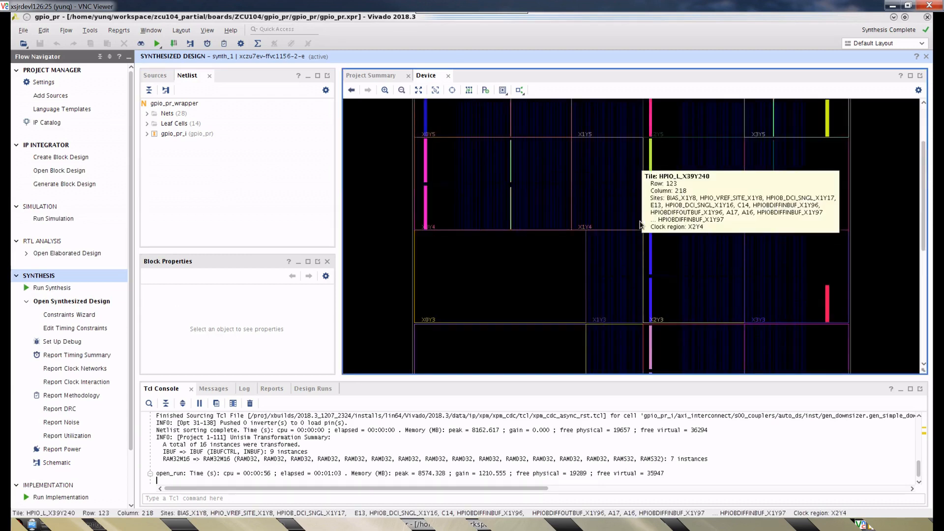
scroll(641, 225, down, 3)
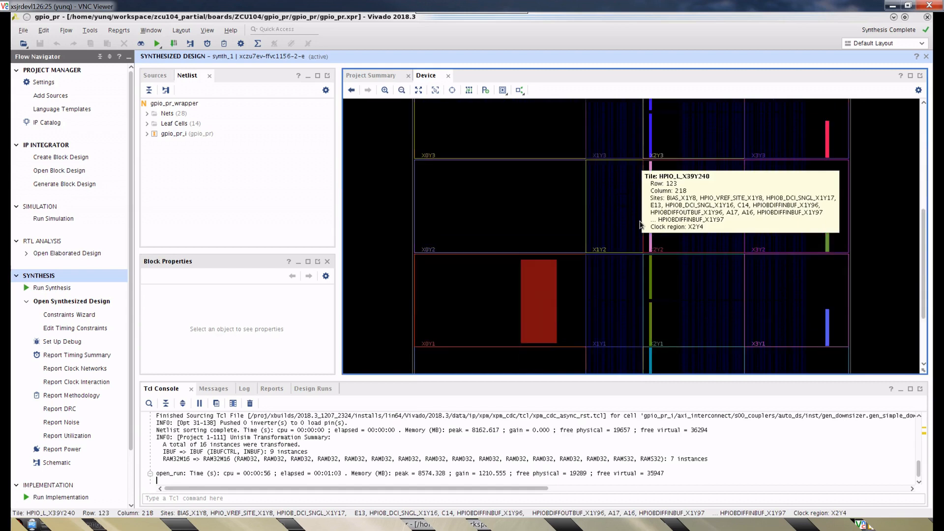
scroll(641, 225, up, 3)
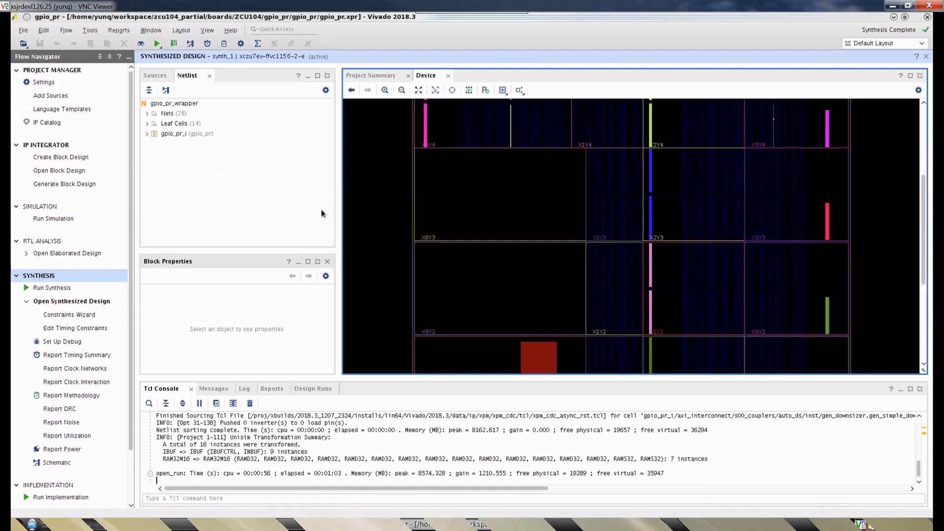
- Expand gpio_pr_i in the synthesized netlist and select its gpio_0 cell
click(298, 199)
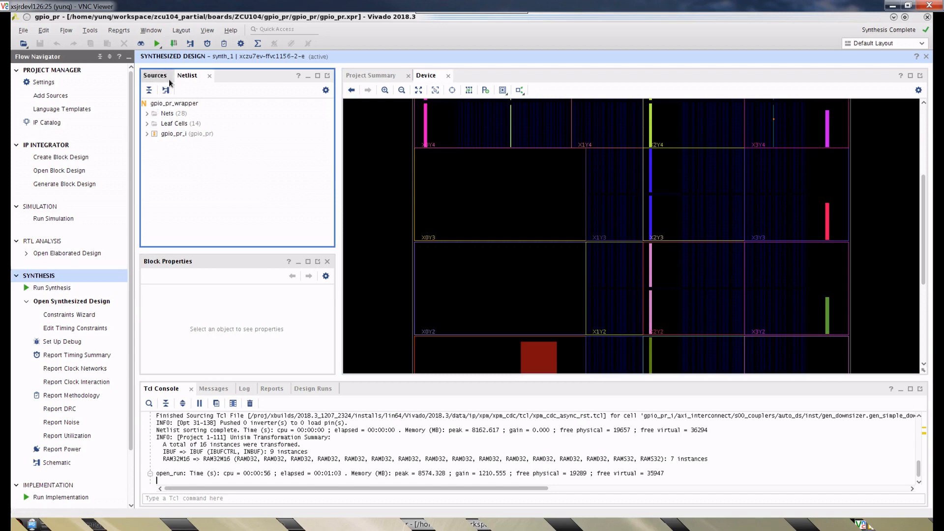
click(147, 113)
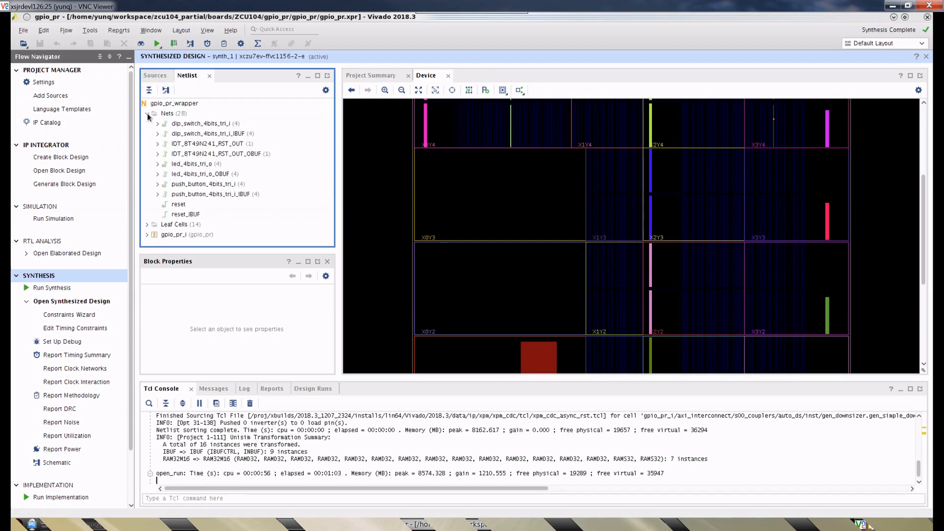
click(147, 114)
click(147, 134)
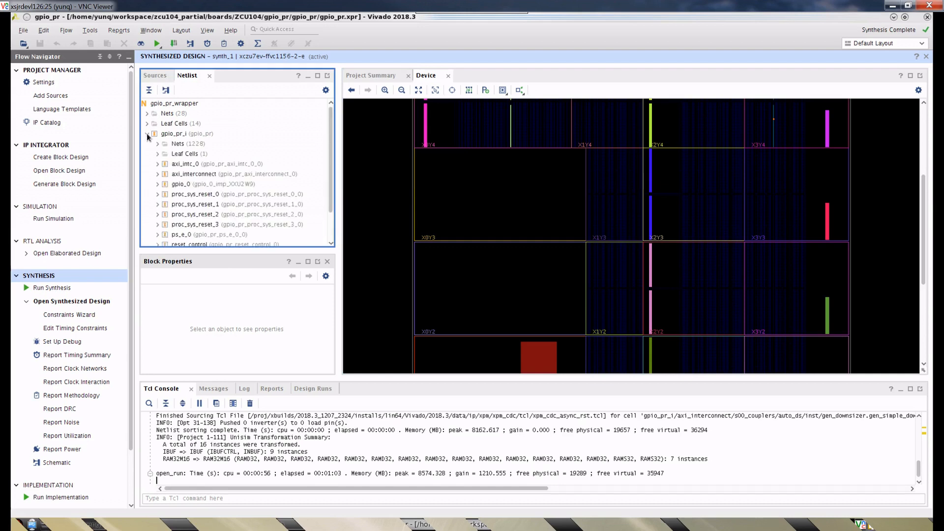
click(178, 186)
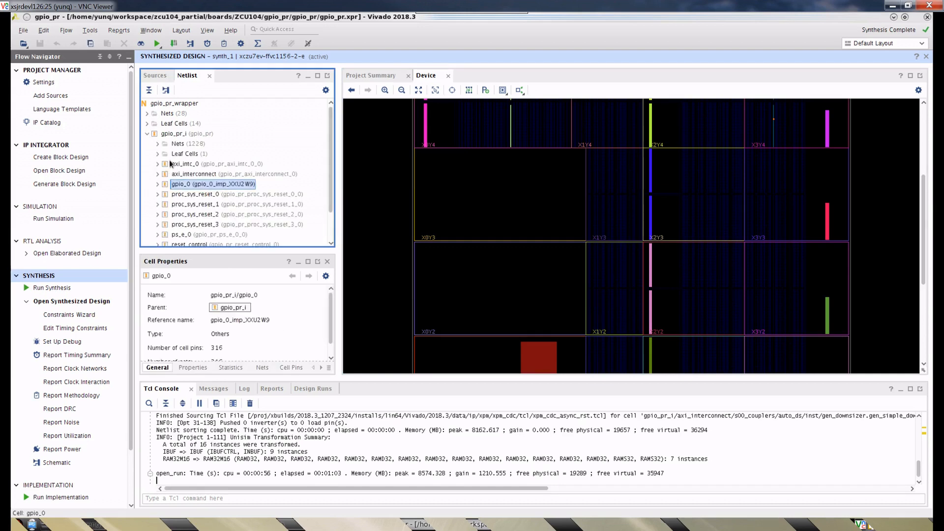
click(180, 187)
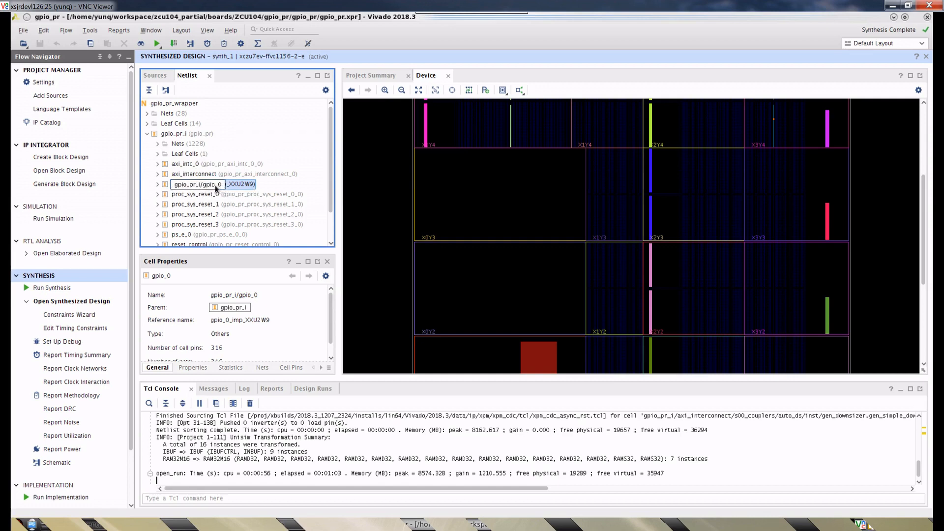
- Draw a Pblock for gpio_0 in clock region X2Y2 spanning about SLICE_X66Y142 to SLICE_X84Y170, keeping all grids and the cell assignment enabled
right_click(236, 186)
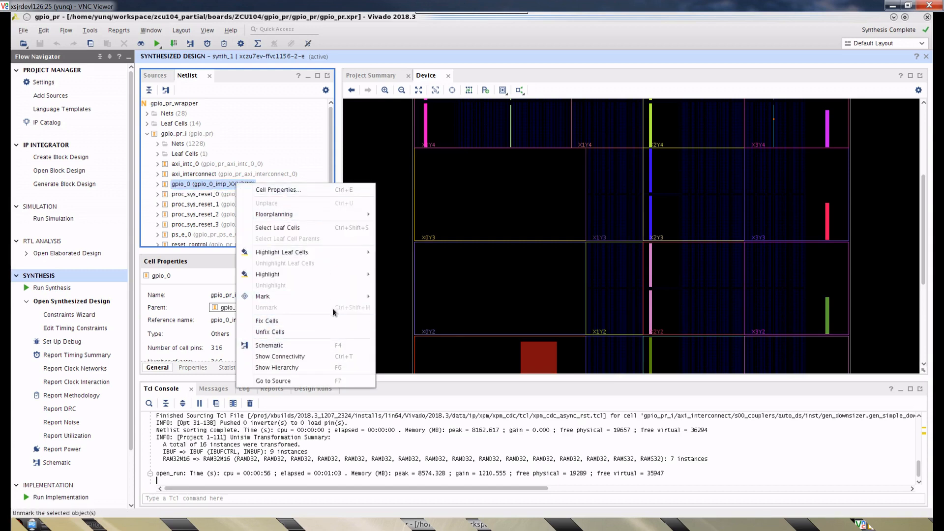
mouse_move(323, 216)
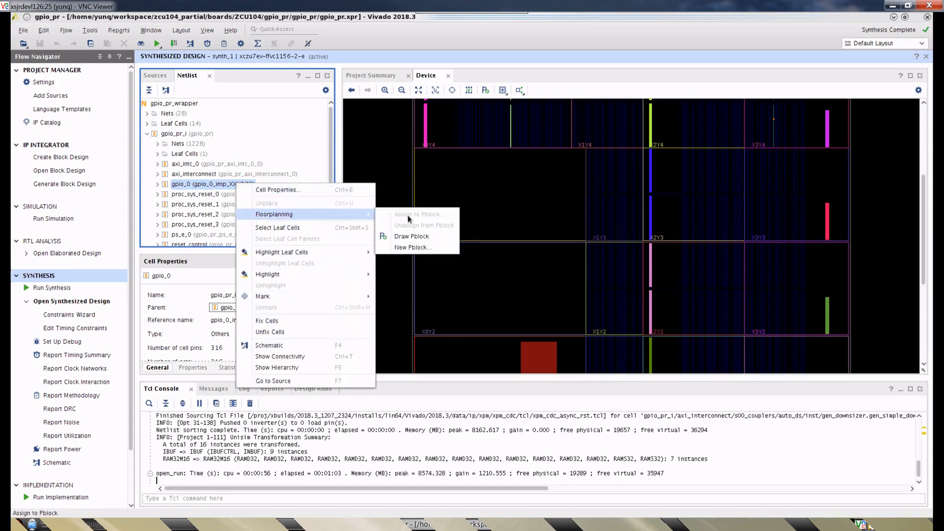
click(412, 237)
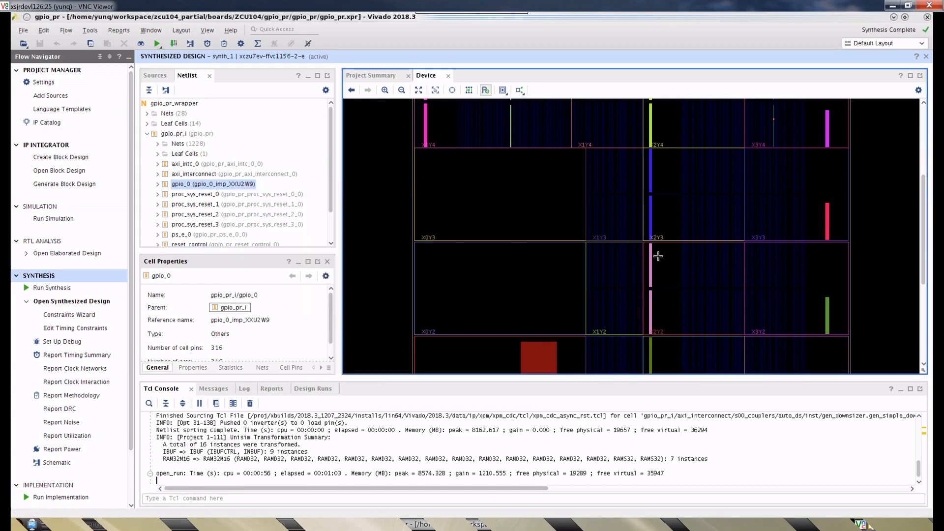
drag(683, 256, 734, 301)
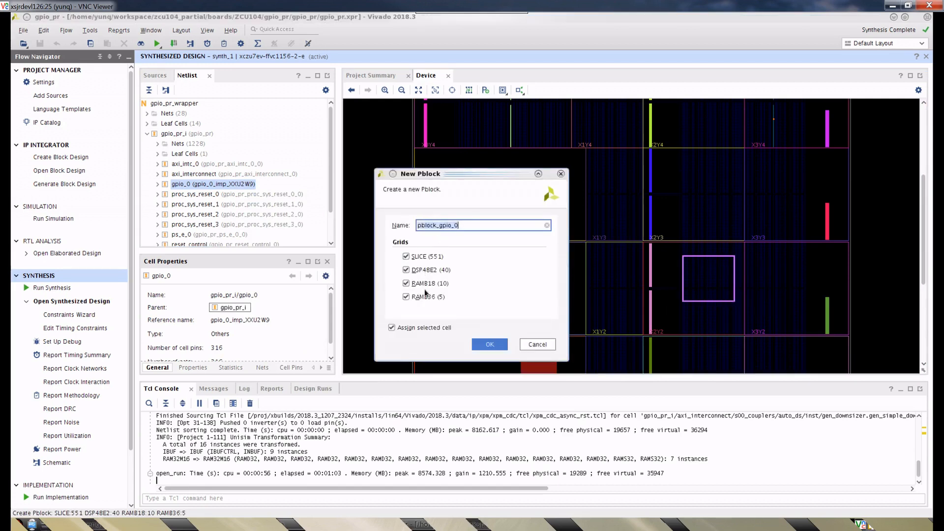
click(481, 345)
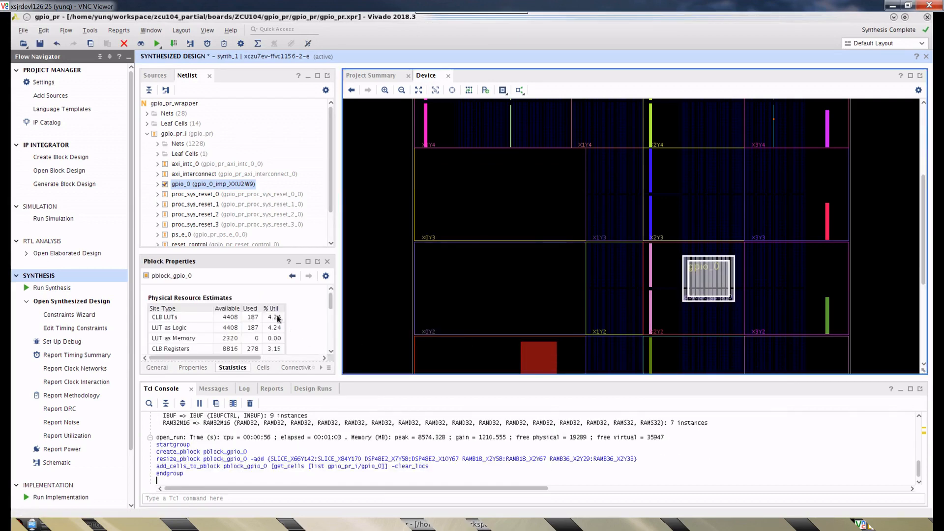
- Review the gpio_0 Pblock's statistics, from the physical resource estimates for LUTs, registers, block RAM and DSPs to the net boundary statistics
click(331, 352)
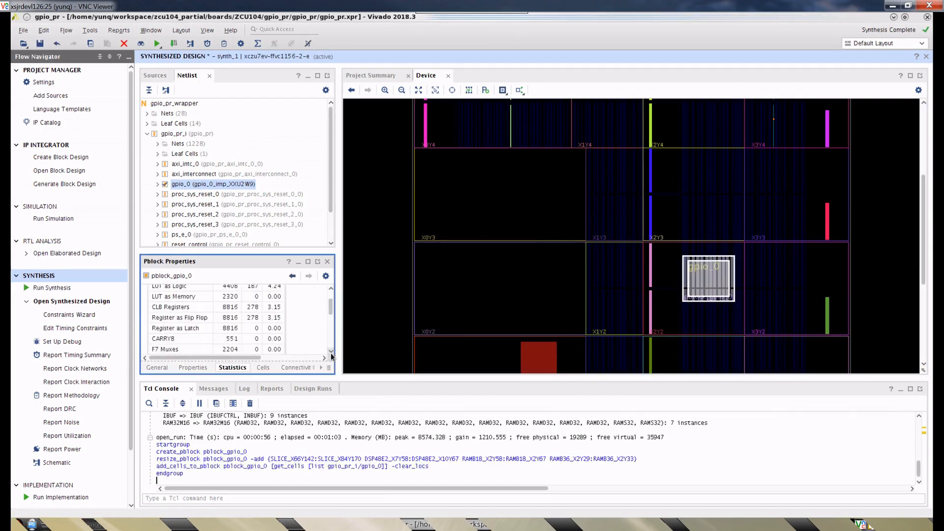
click(332, 352)
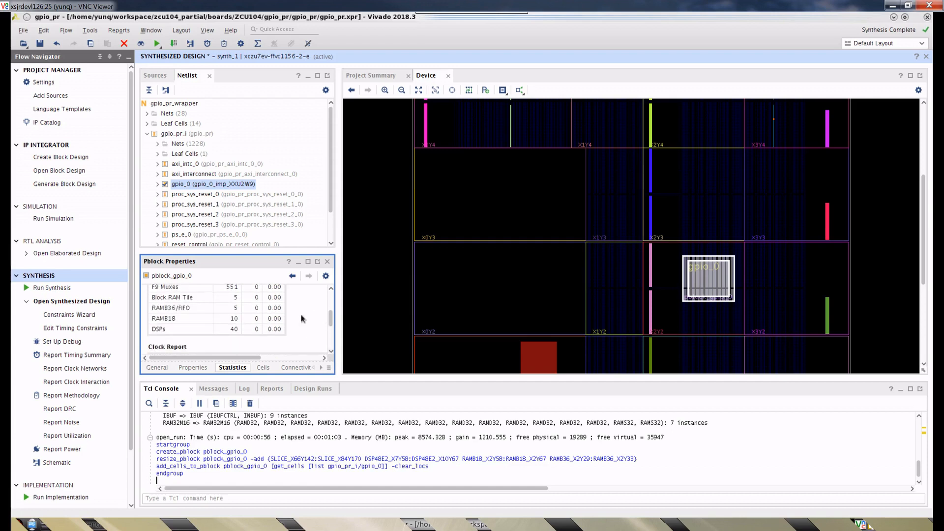
click(331, 289)
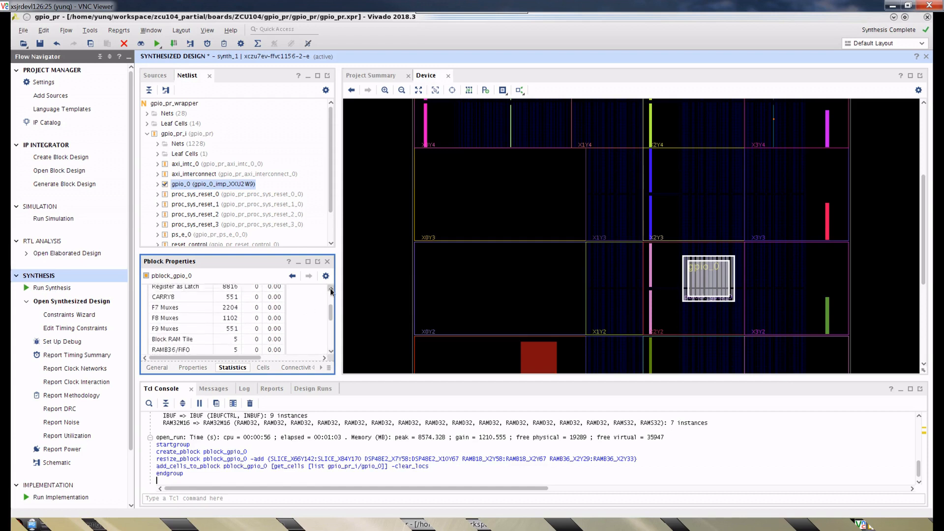
click(331, 289)
click(331, 290)
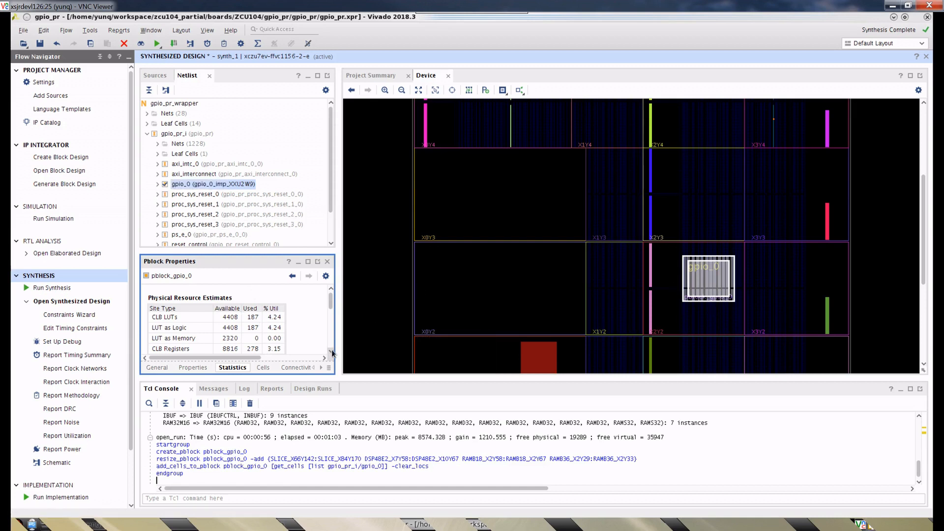
scroll(332, 353, down, 3)
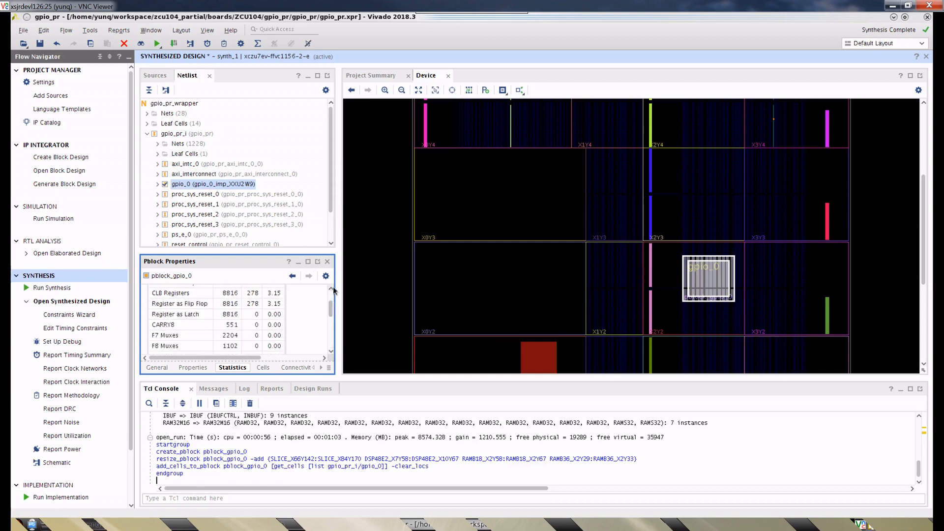
scroll(333, 289, up, 3)
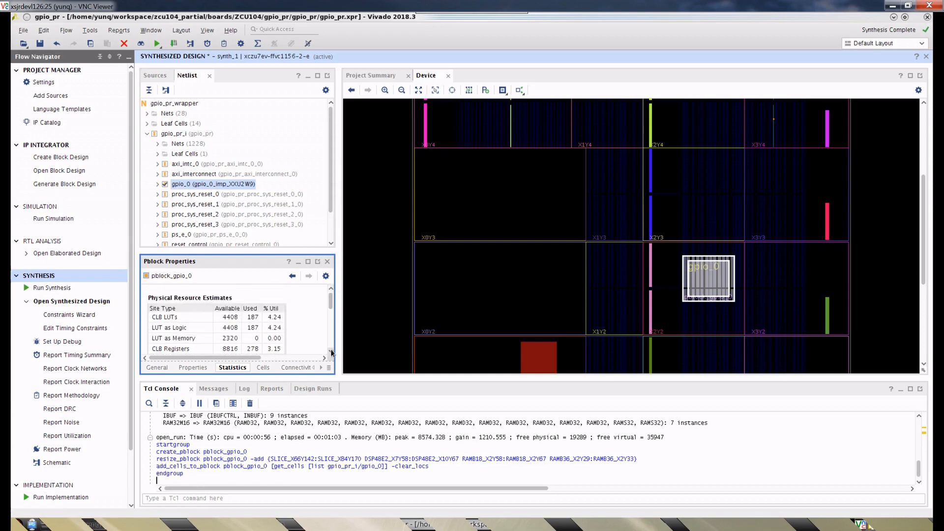
scroll(332, 353, down, 4)
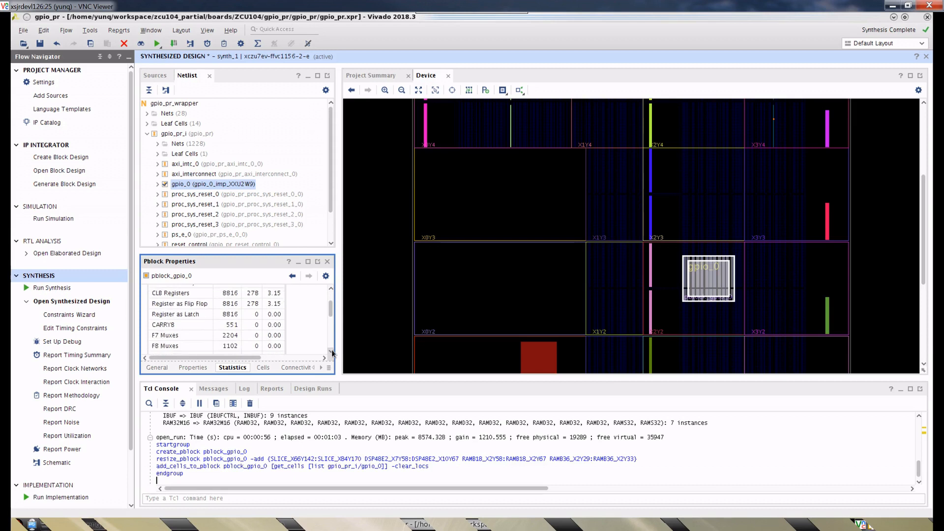
scroll(332, 352, down, 3)
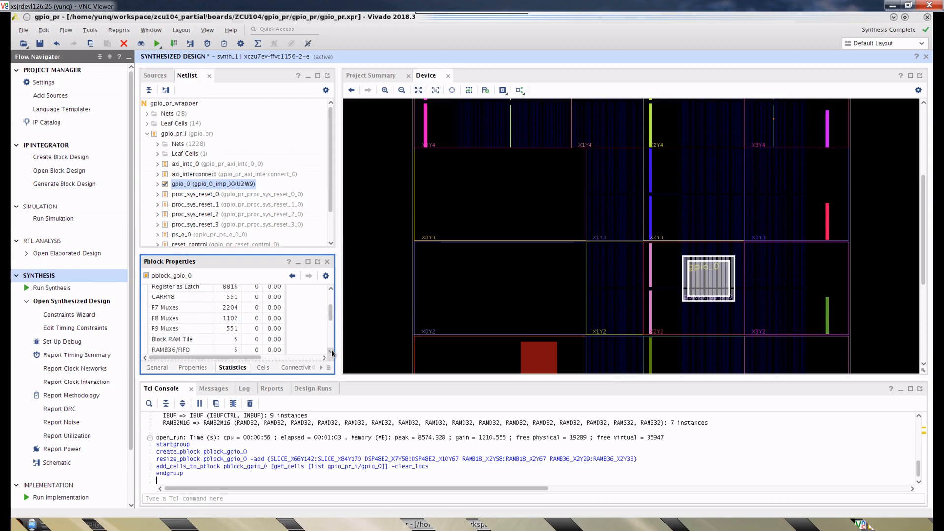
scroll(332, 352, down, 3)
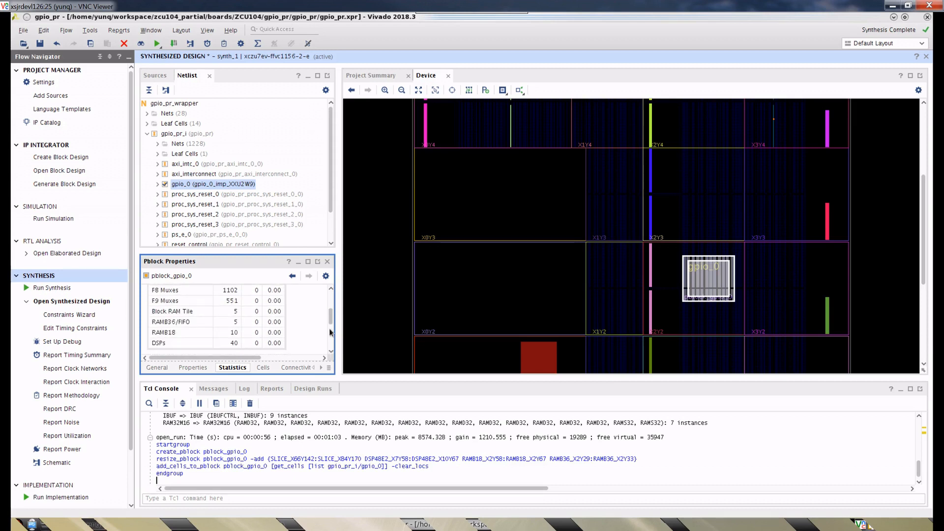
click(282, 332)
drag(332, 318, 333, 320)
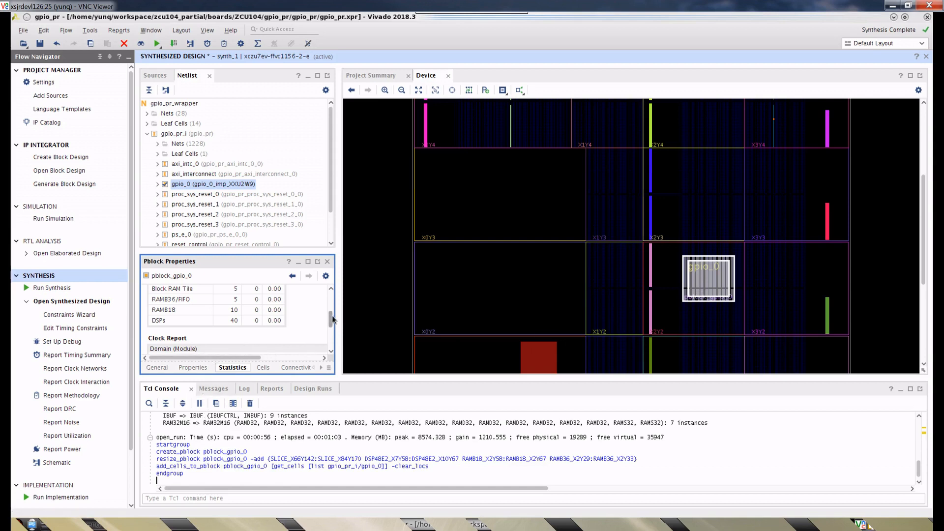
drag(332, 318, 331, 344)
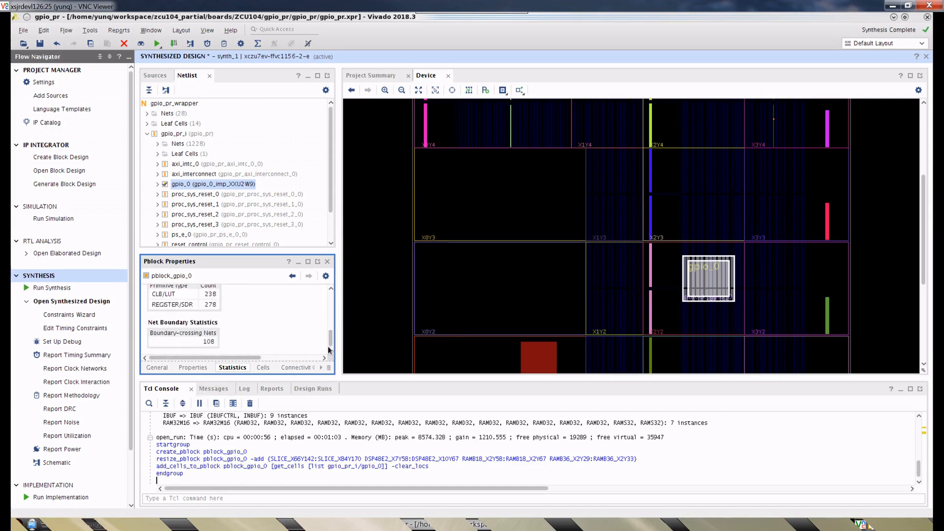
scroll(298, 341, up, 10)
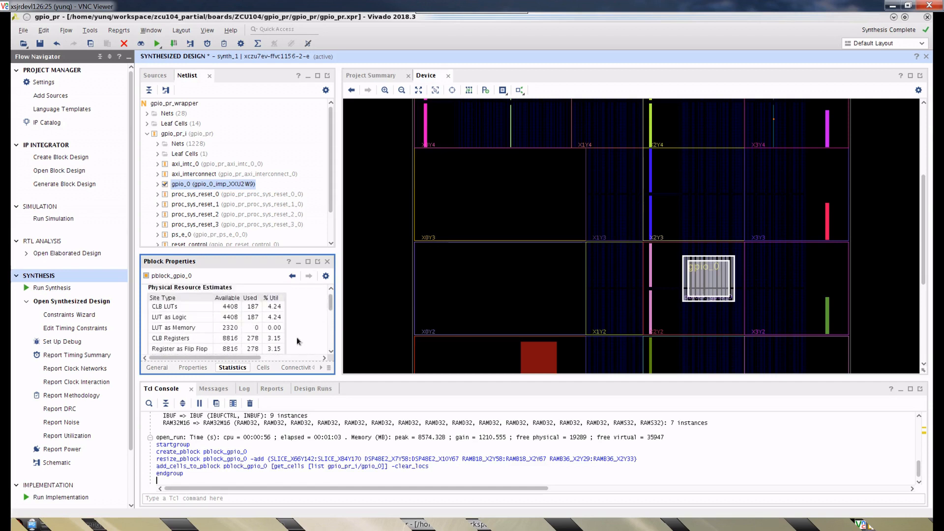
- Set the SNAPPING_MODE property of pblock_gpio_0 to ON and check the setting in its property list
click(193, 367)
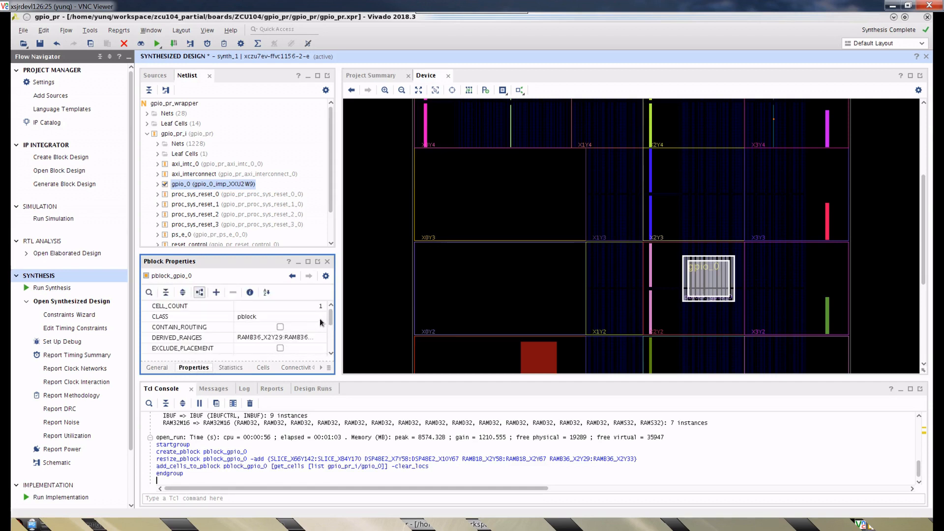
drag(332, 317, 332, 341)
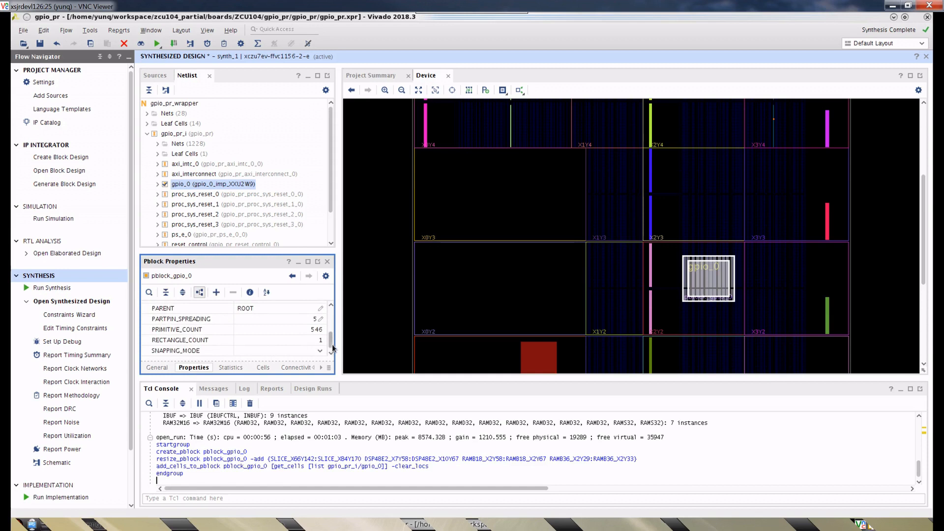
click(293, 351)
click(318, 352)
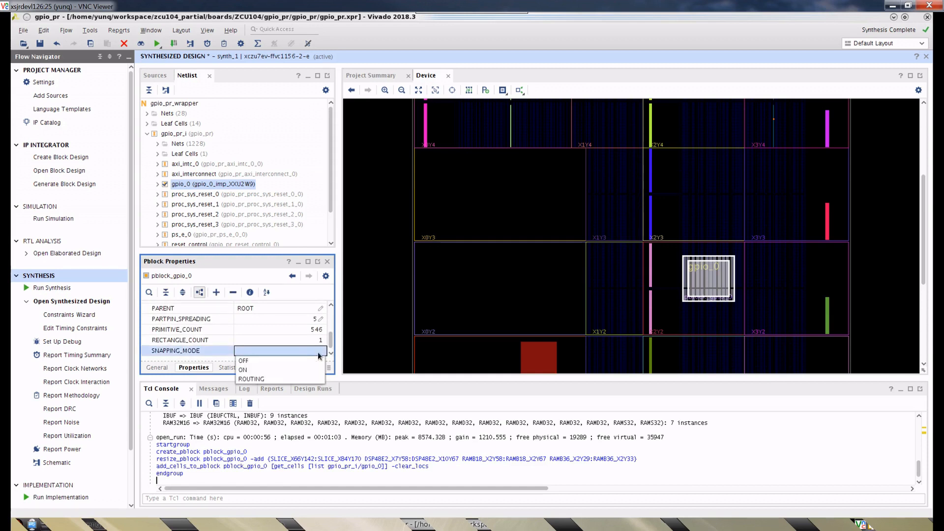
click(319, 353)
click(320, 352)
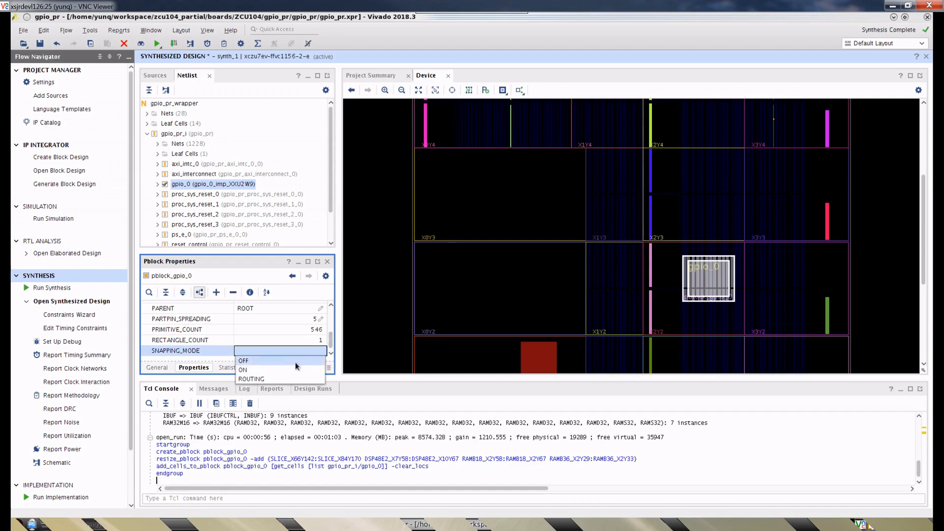
click(273, 372)
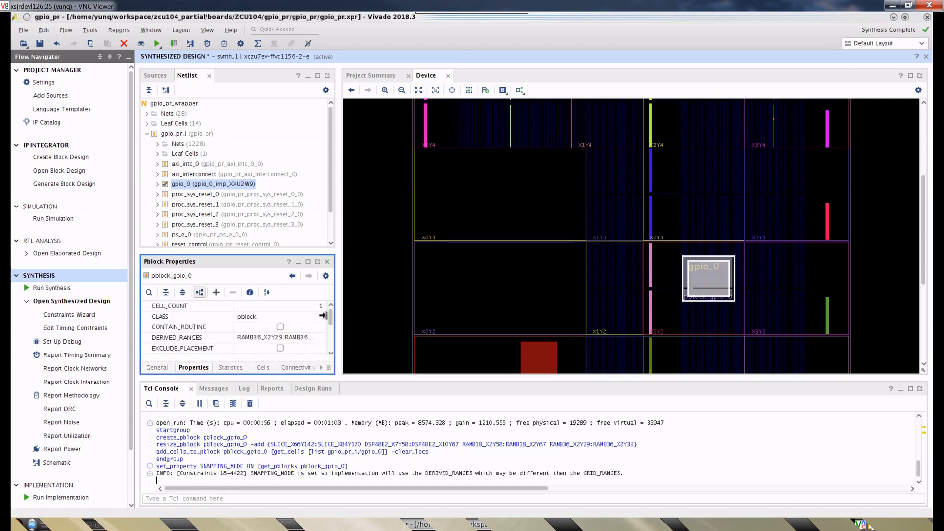
scroll(332, 355, down, 3)
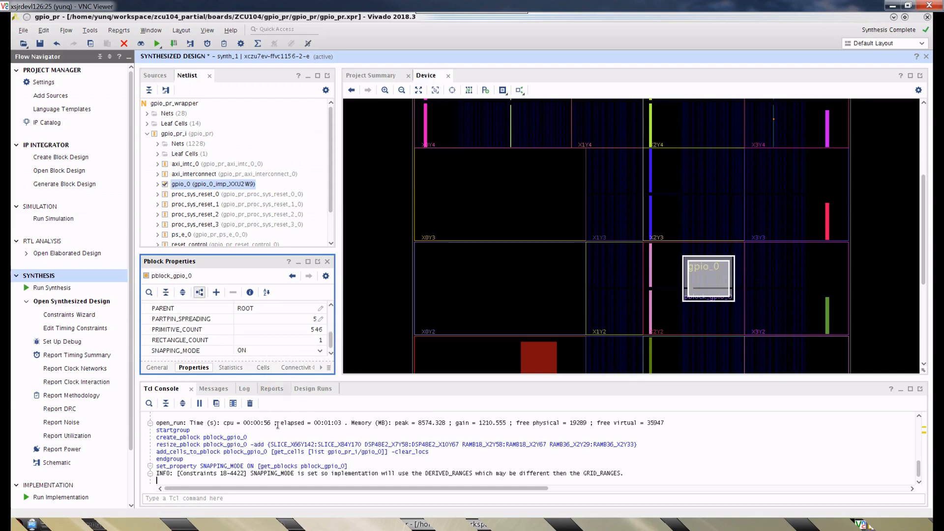
- Highlight the logged Tcl commands for pblock_gpio_0, from startgroup through the set_property SNAPPING_MODE line
click(270, 458)
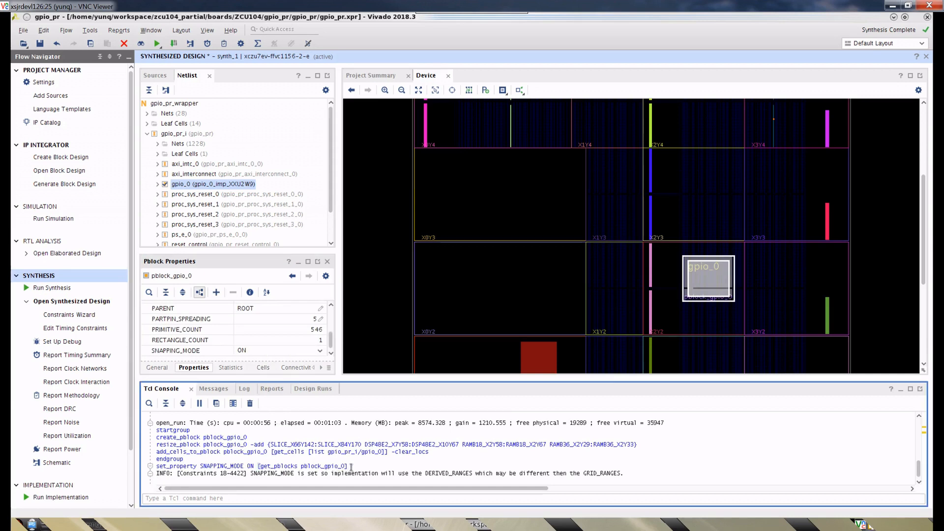
drag(347, 466, 156, 433)
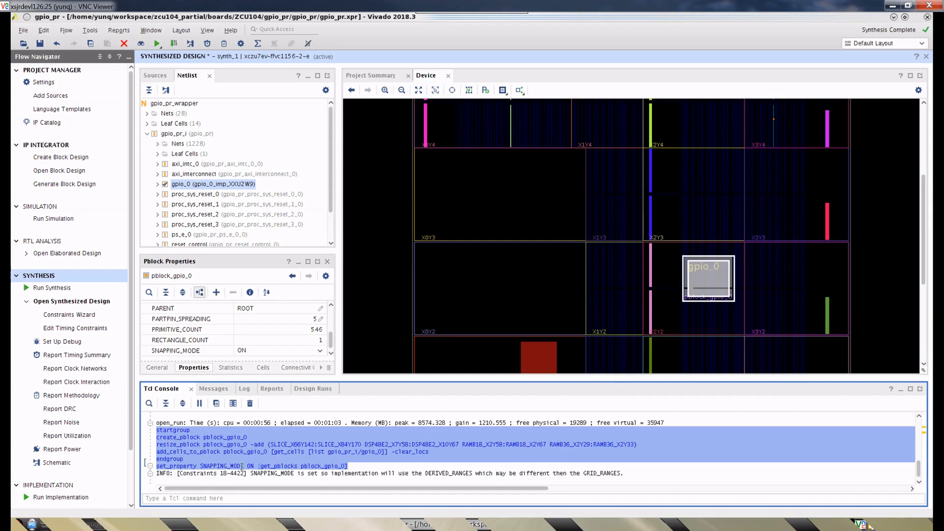
click(341, 471)
drag(348, 467, 157, 431)
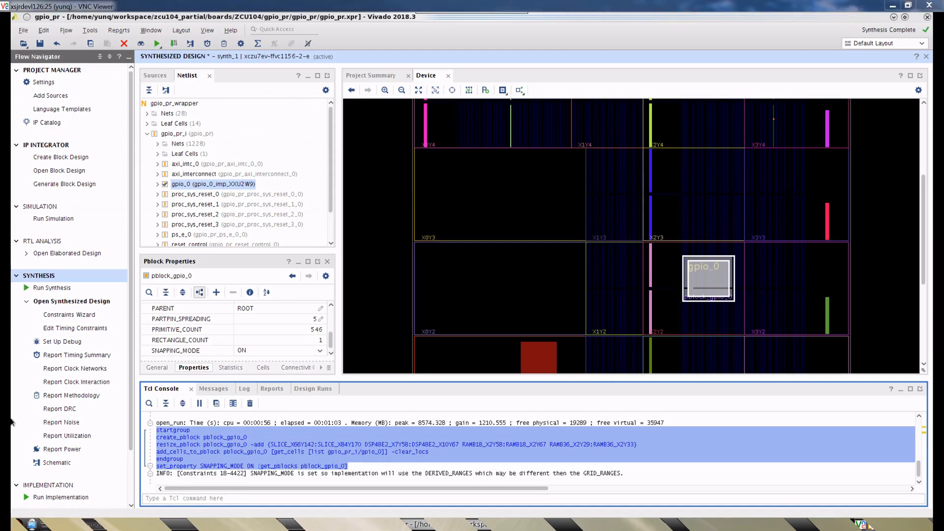
- Open gpio_0.xdc from the gpio_pr vivado/constraints folder in Notepad++, review its Pblock constraints, then close the file and minimize the editor
key(alt+Tab)
click(398, 358)
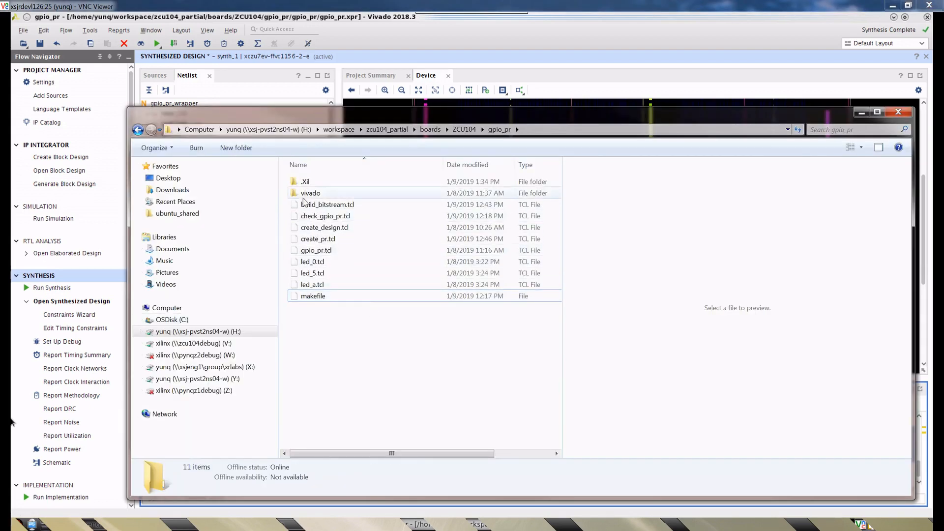
double_click(309, 193)
double_click(315, 182)
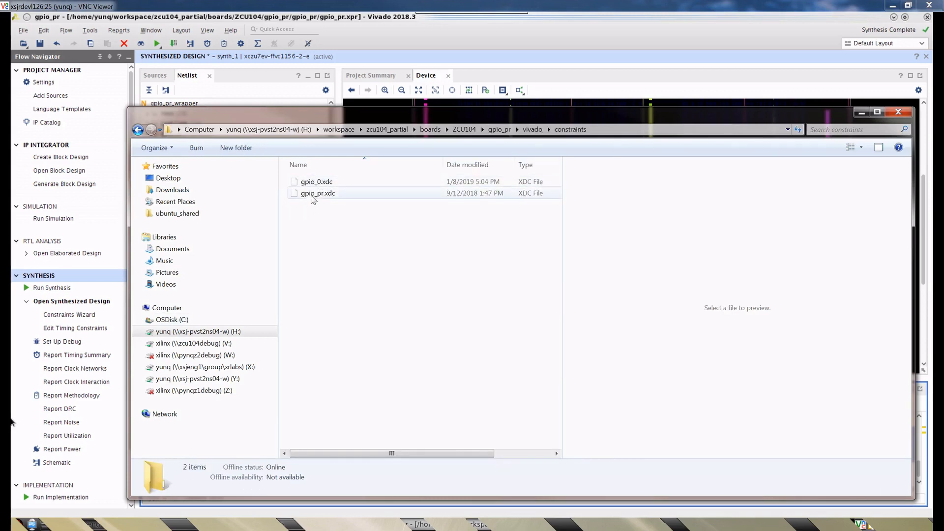
right_click(311, 196)
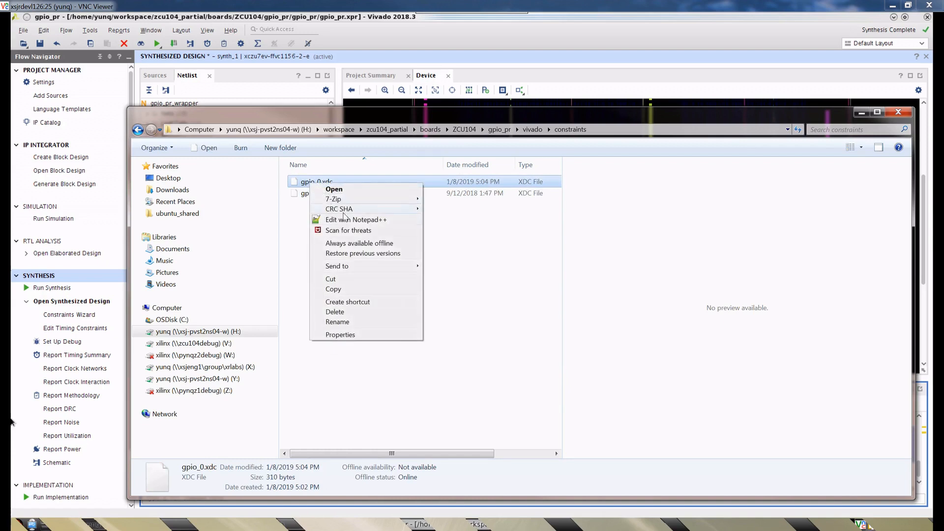
click(351, 219)
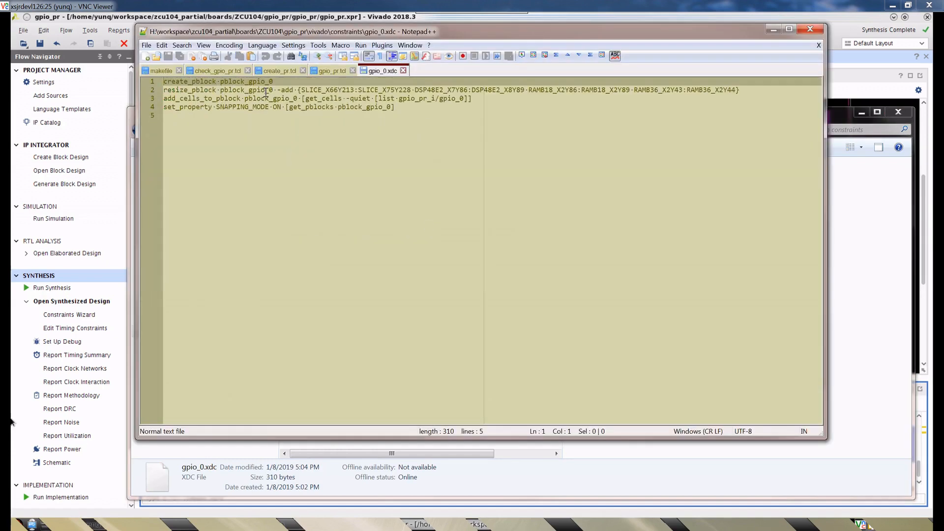
double_click(189, 82)
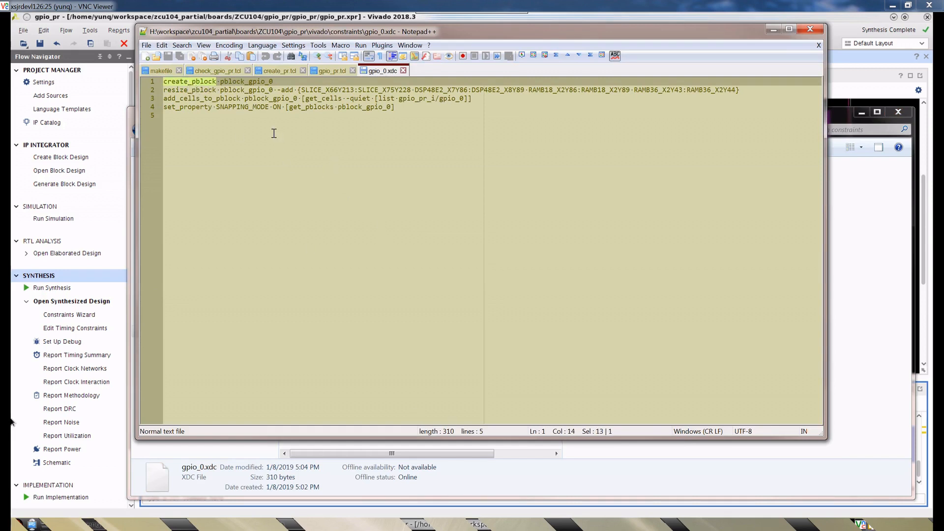
click(404, 71)
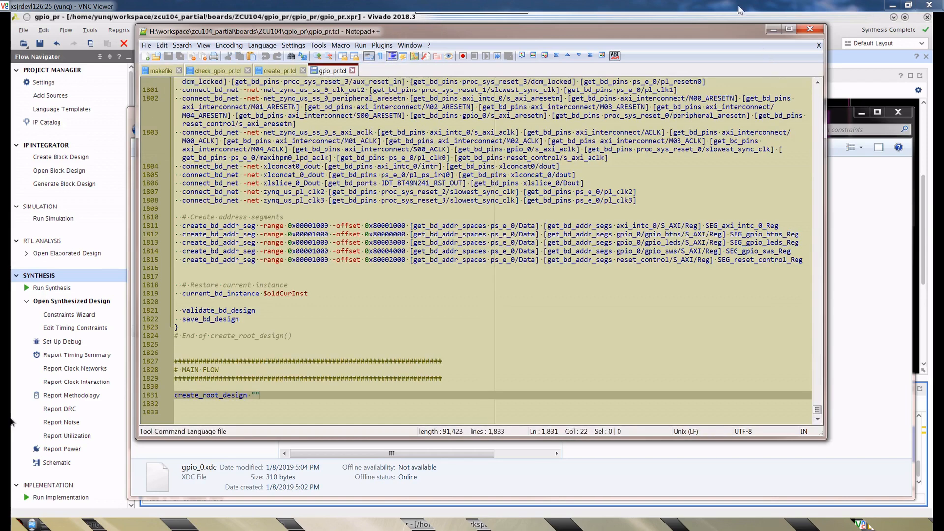
click(773, 29)
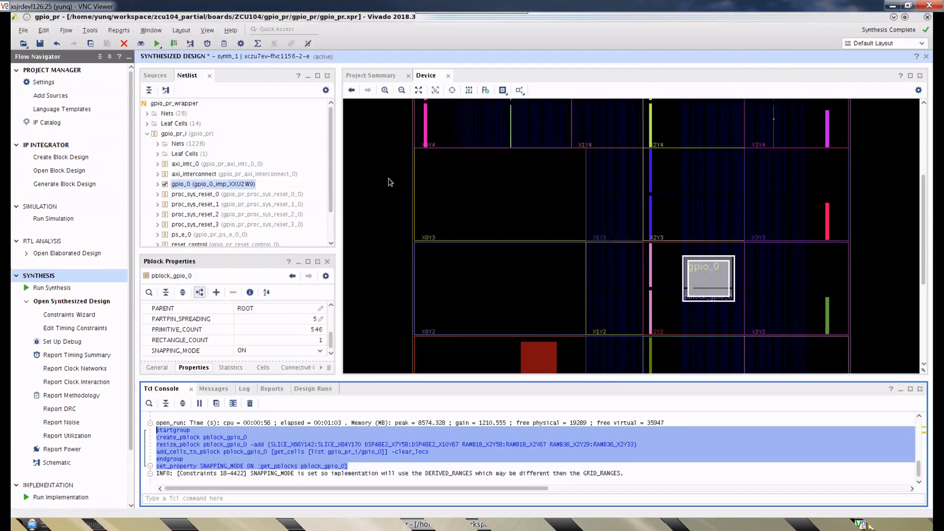
- Exit Vivado without saving the synthesized design's constraint changes
click(23, 30)
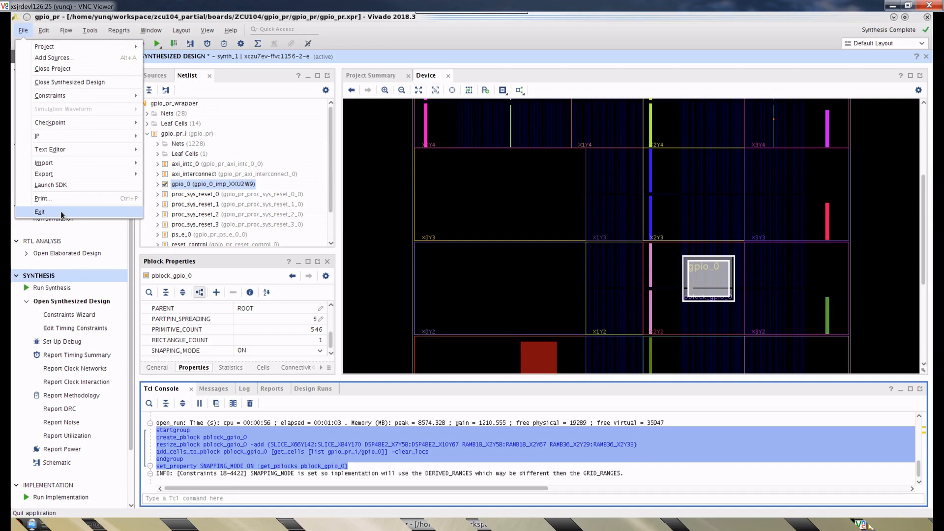
click(39, 212)
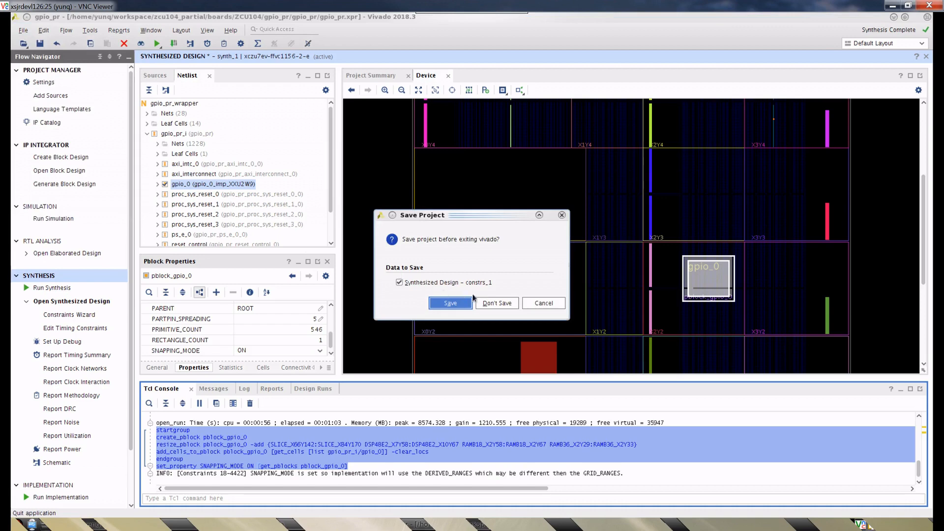
click(497, 302)
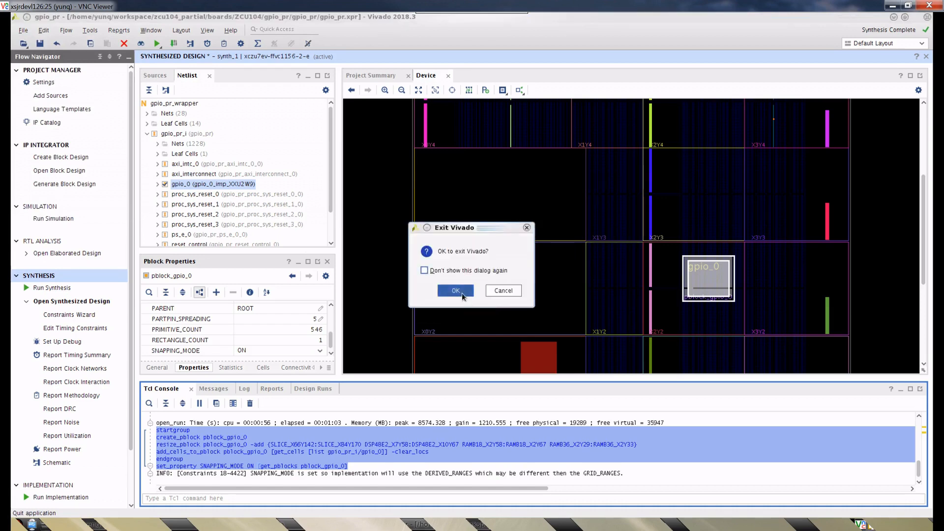
click(456, 290)
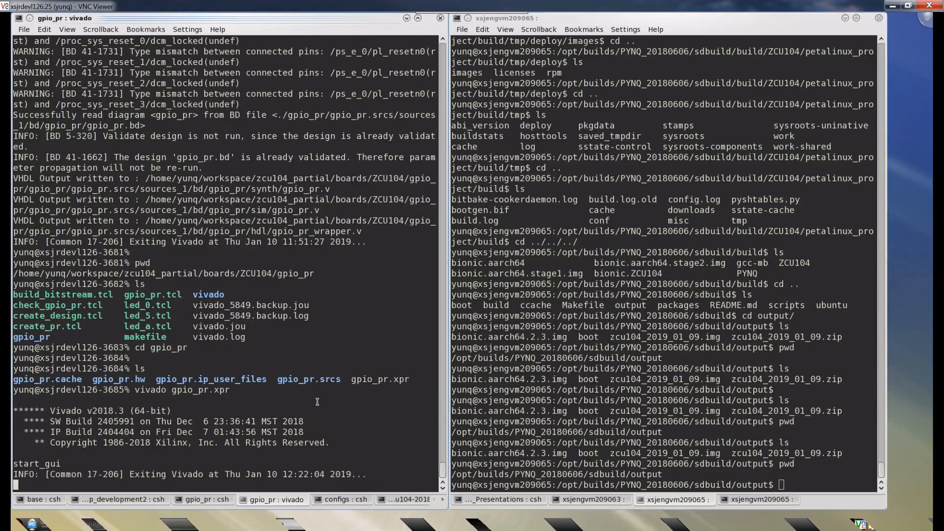
- List the project folder's contents and print its path in the terminal, then move up to the parent gpio_pr directory and list it
key(Return)
key(Return)
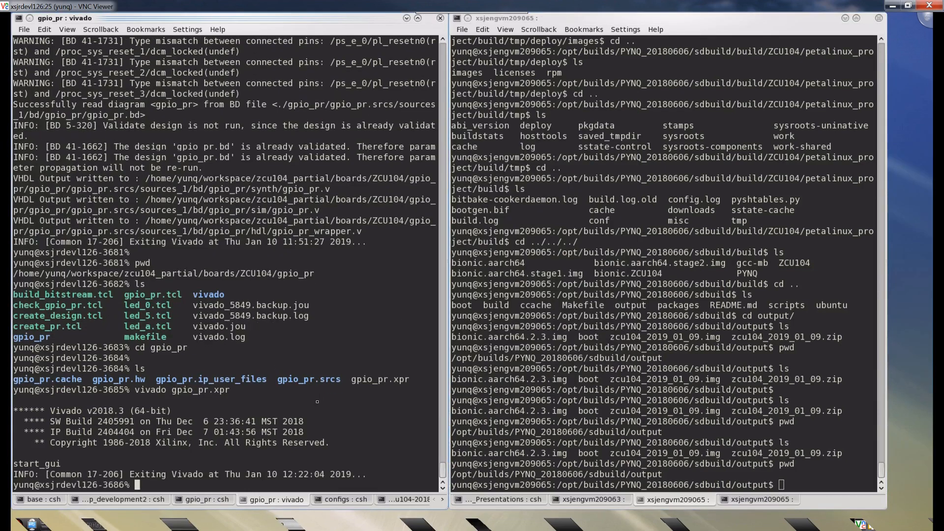
text(ls)
key(Return)
text(pwd)
key(Return)
text(ls)
key(Return)
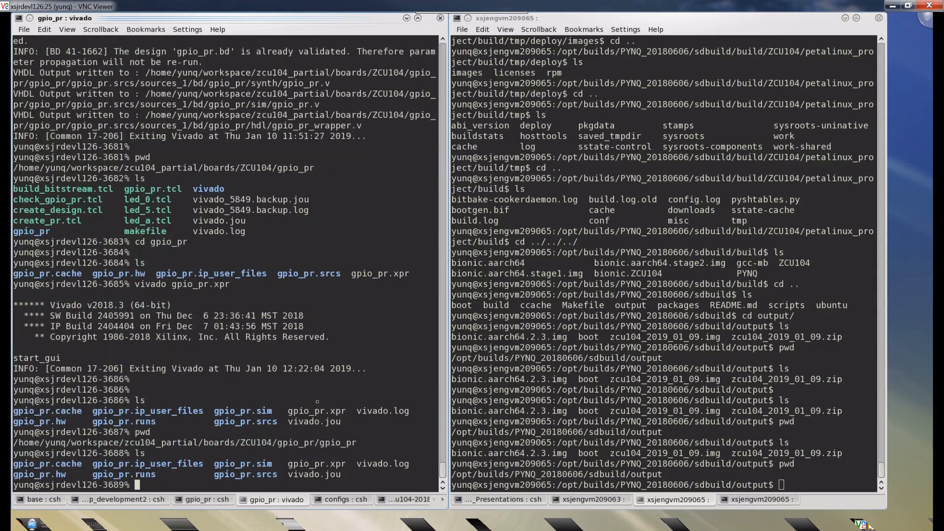
text(cd ..)
key(Return)
text(ls)
key(Return)
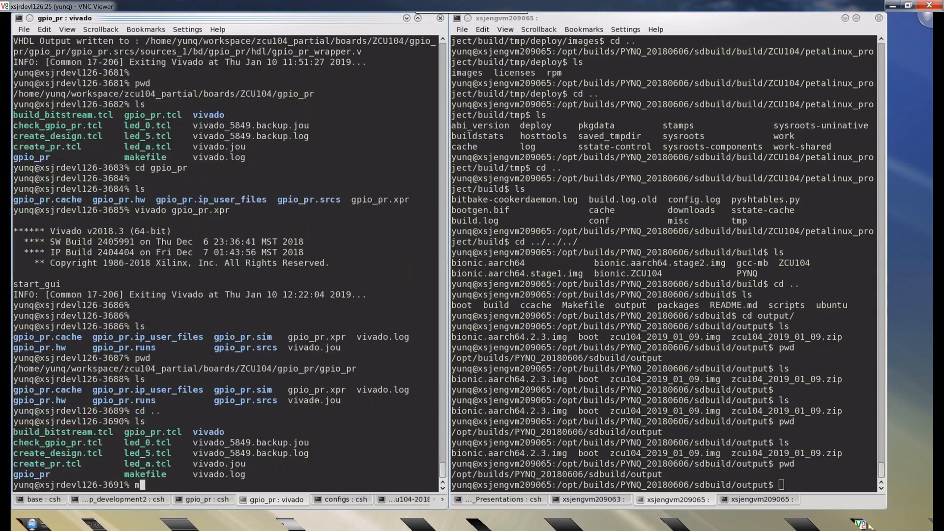
- Remove the earlier build output with make clean, list the remaining files, and start the full build with make
text(make clean)
key(Return)
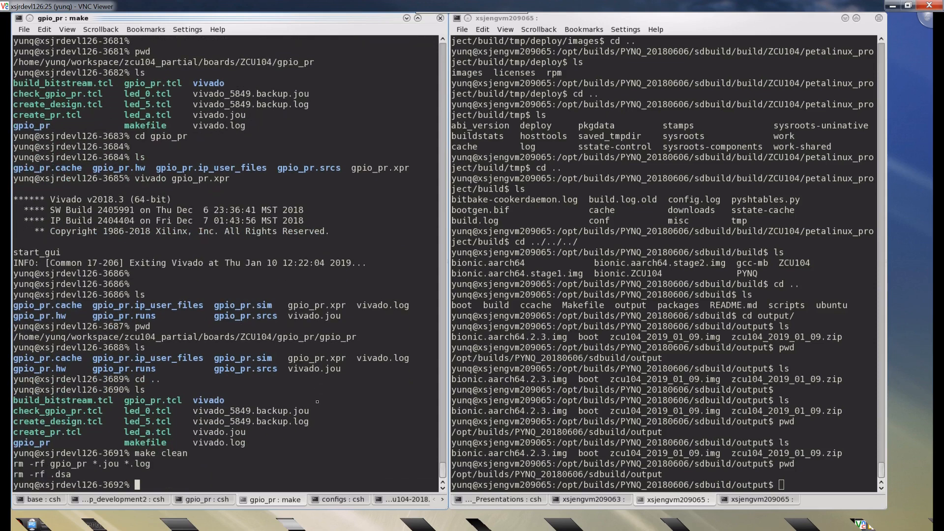
key(Return)
key(Return)
text(ls)
key(Return)
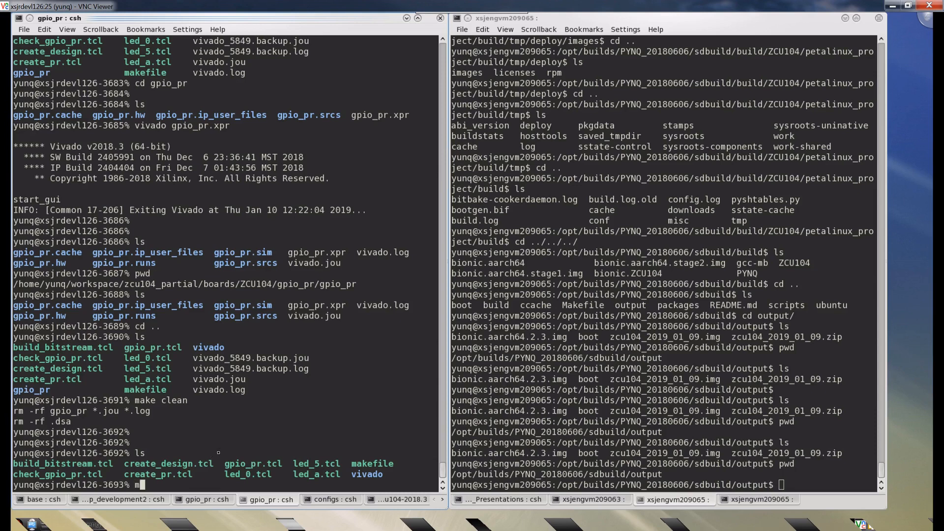
text(make)
key(Return)
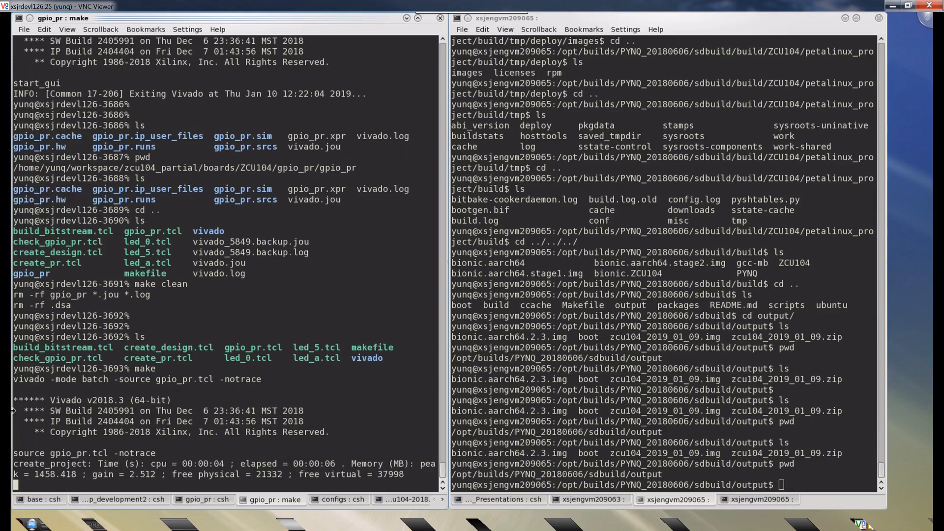
- Switch to Notepad++ and examine the makefile's all and static targets, including the overlay_name Tcl script that static sources
key(alt+Tab)
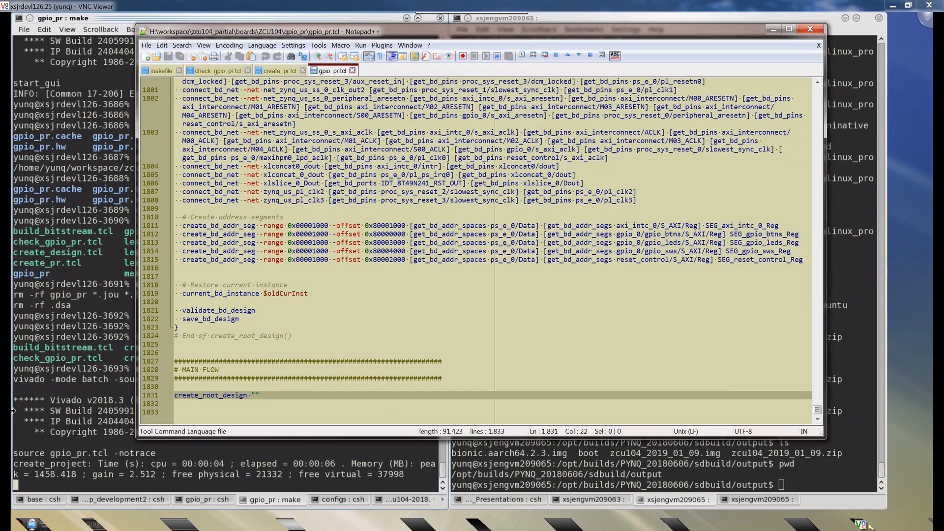
scroll(381, 150, up, 20)
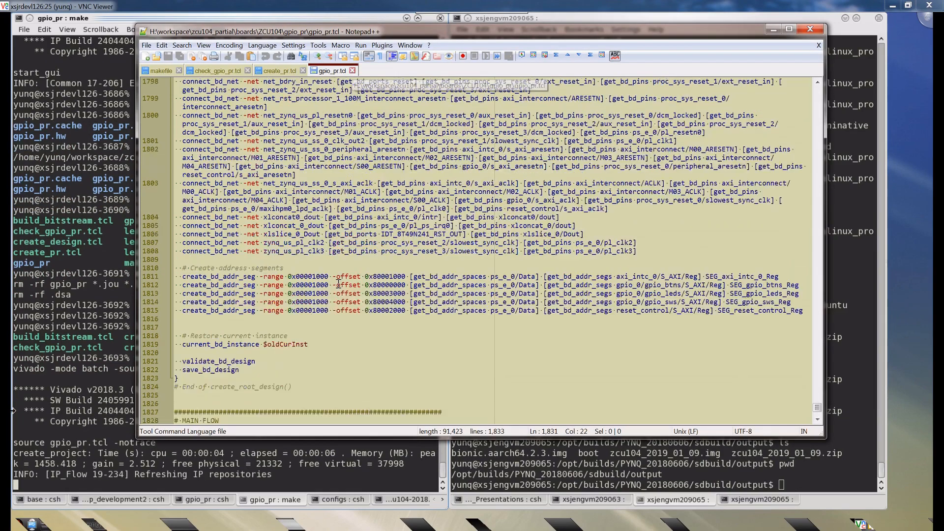
scroll(381, 150, up, 20)
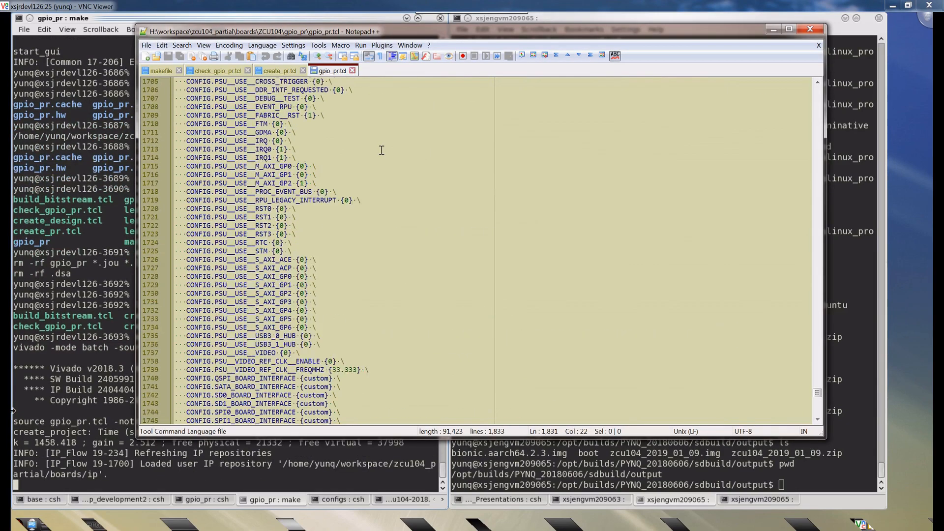
click(159, 73)
double_click(198, 107)
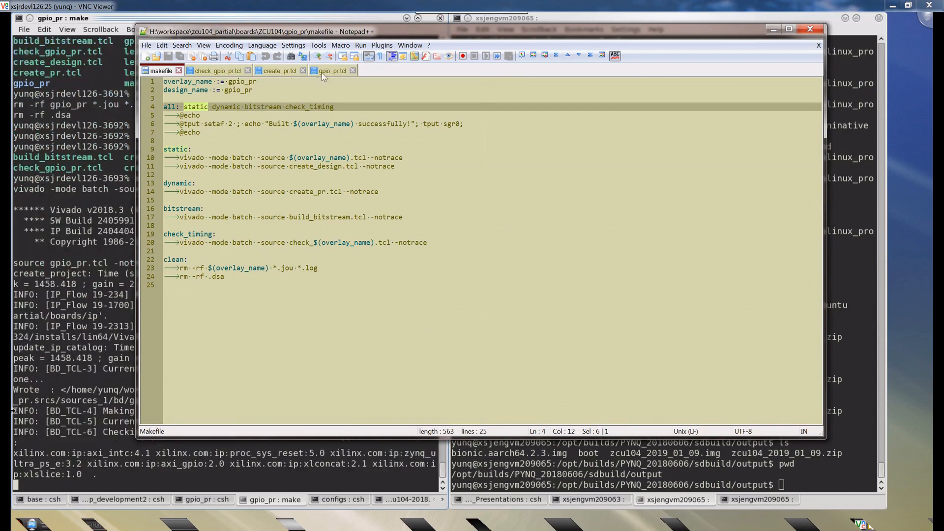
click(181, 147)
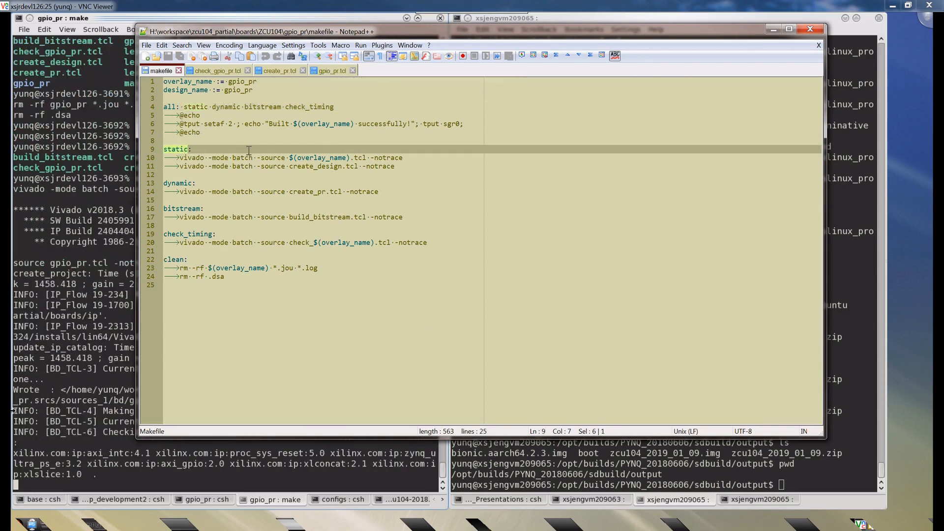
double_click(326, 158)
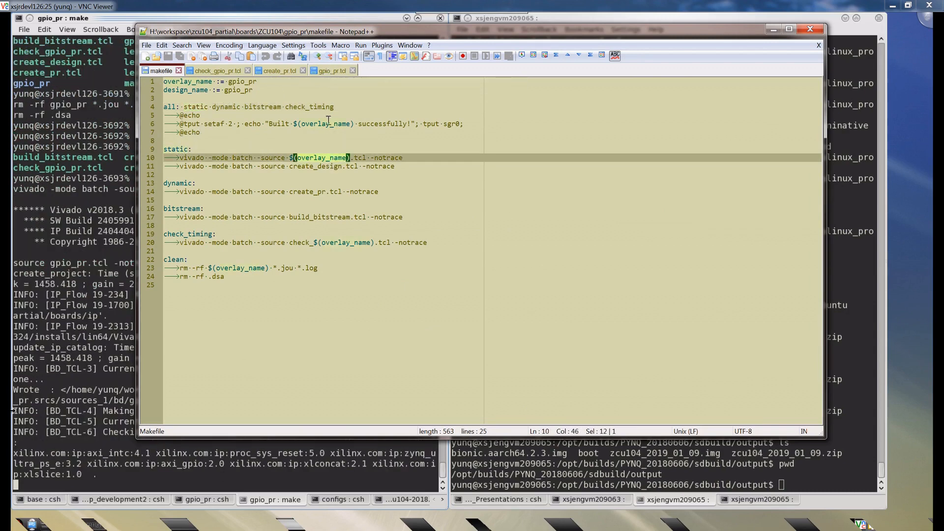
- Review the end of gpio_pr.tcl, covering the create_root_design call, address segments, and interface and port connections
click(333, 70)
scroll(421, 268, up, 10)
scroll(421, 267, down, 3)
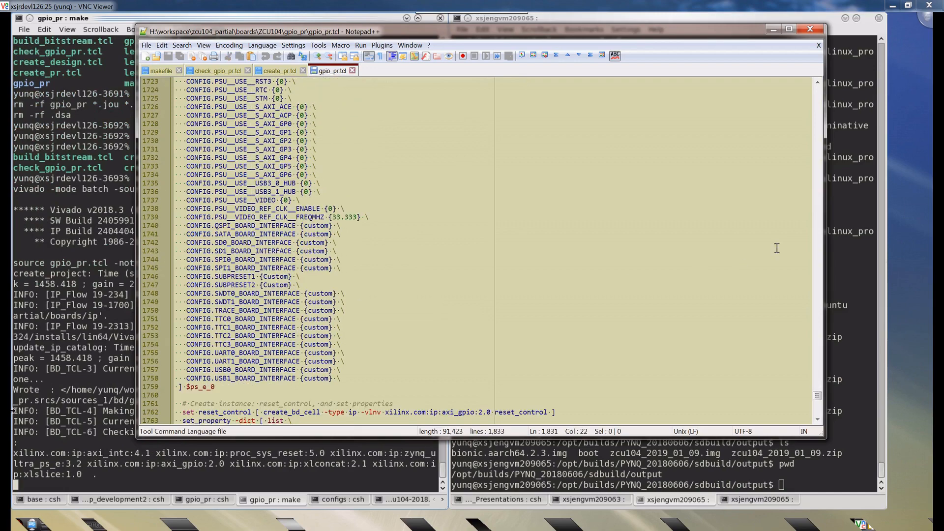
drag(818, 401, 818, 414)
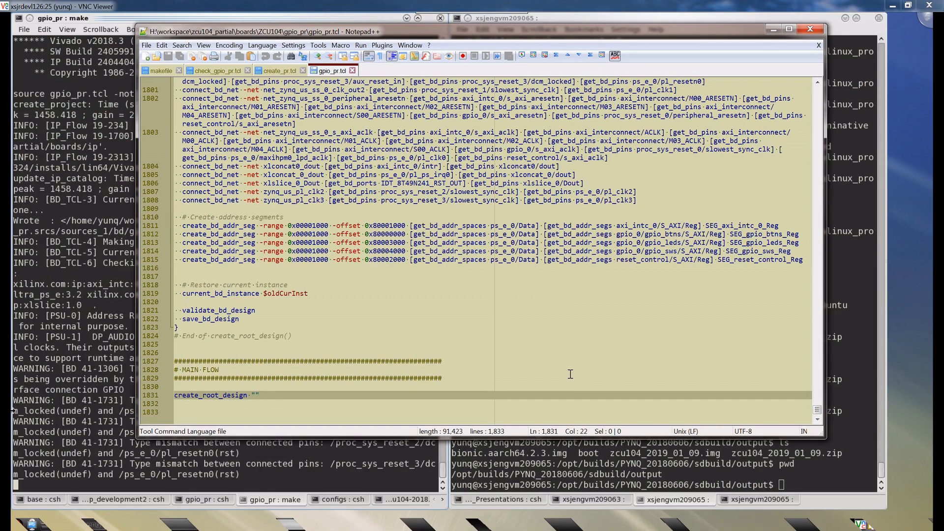
scroll(566, 344, up, 13)
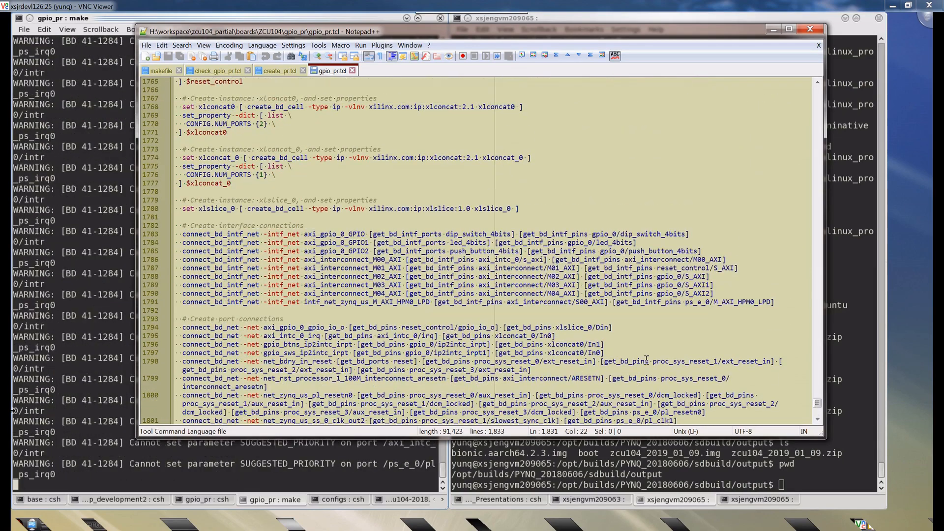
- Review the opening section of gpio_pr.tcl, highlighting the ip_repo_paths property that is set on the current project
drag(816, 404, 807, 95)
scroll(345, 276, down, 6)
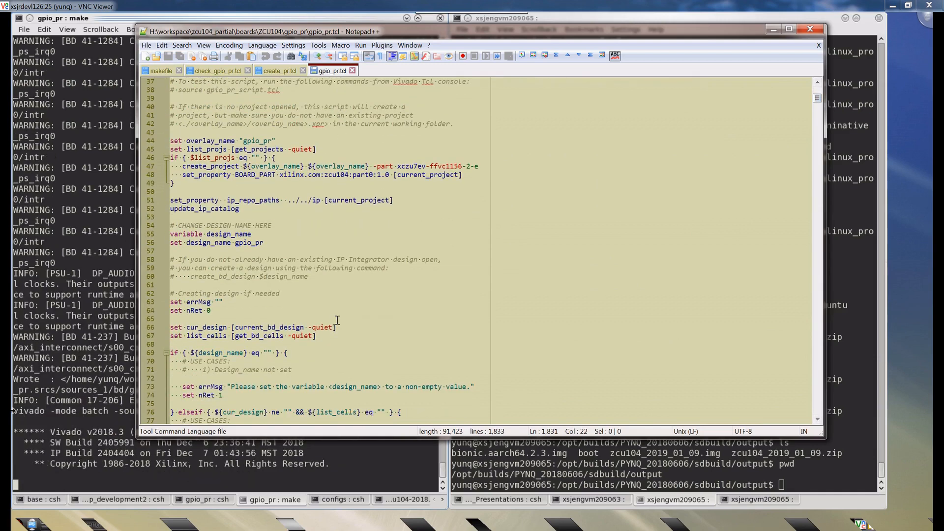
double_click(210, 202)
double_click(257, 202)
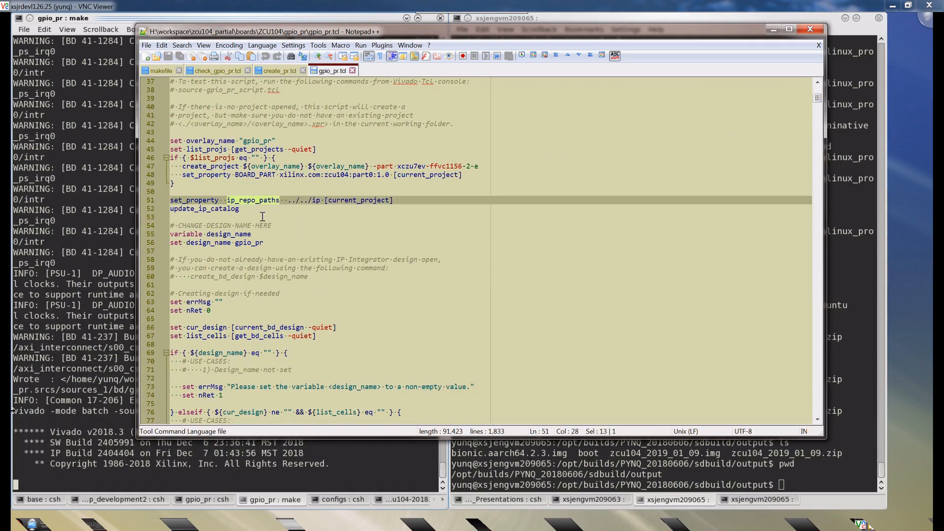
scroll(262, 217, down, 3)
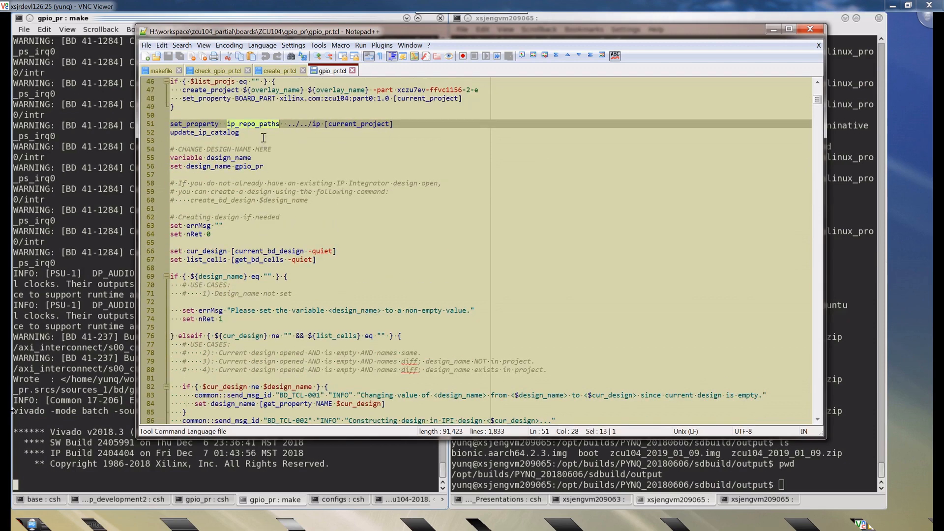
- Examine the design creation code and the list_check_ips entries in gpio_pr.tcl, highlight the IP list, and close the script
scroll(297, 236, down, 12)
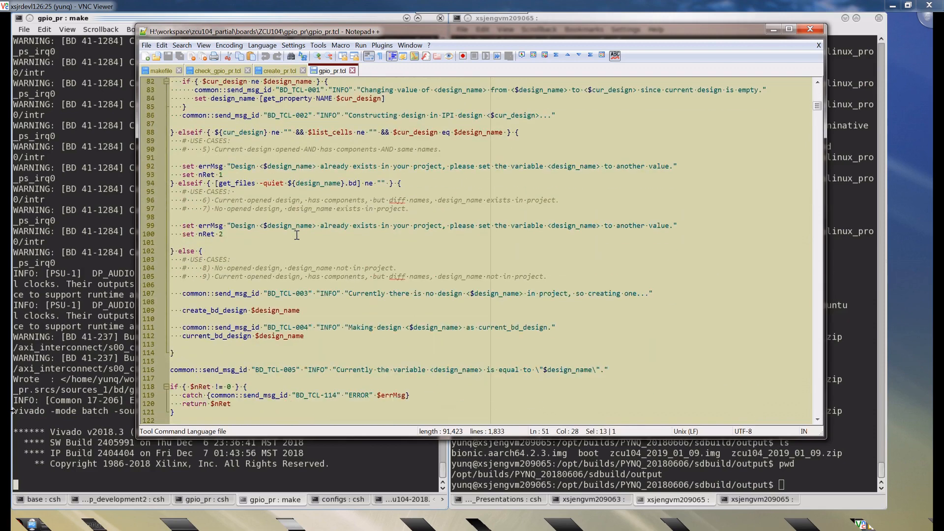
scroll(298, 235, down, 8)
click(228, 277)
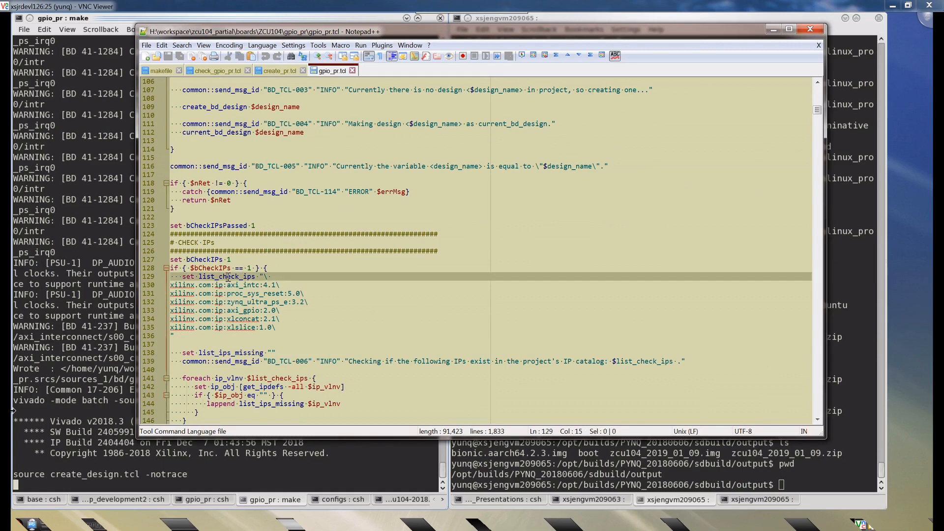
click(249, 297)
drag(287, 328, 170, 286)
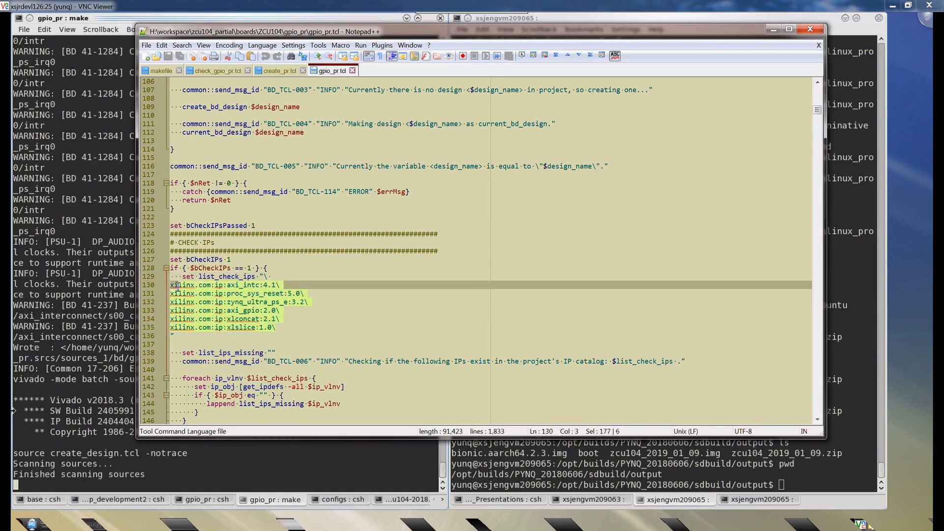
click(352, 70)
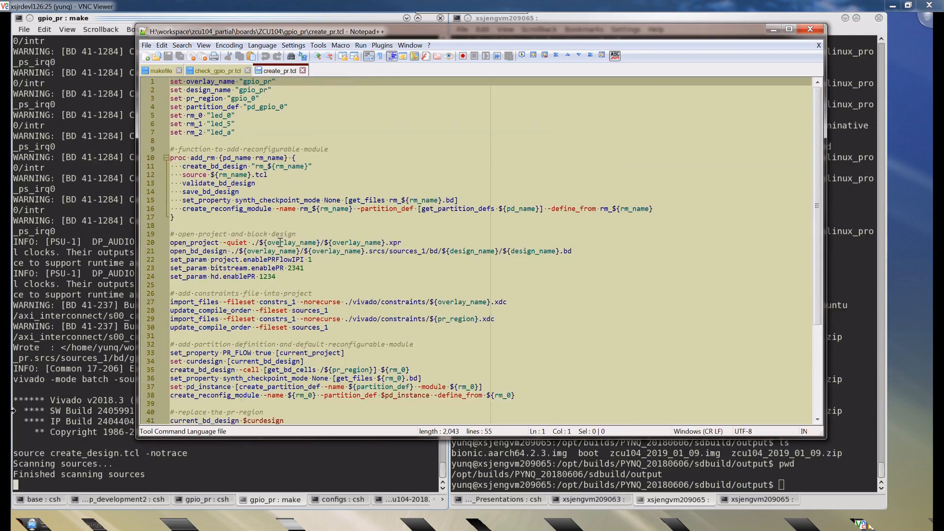
- In create_pr.tcl, examine the reconfigurable module variables rm_0, rm_1 and rm_2 and their led names
click(253, 183)
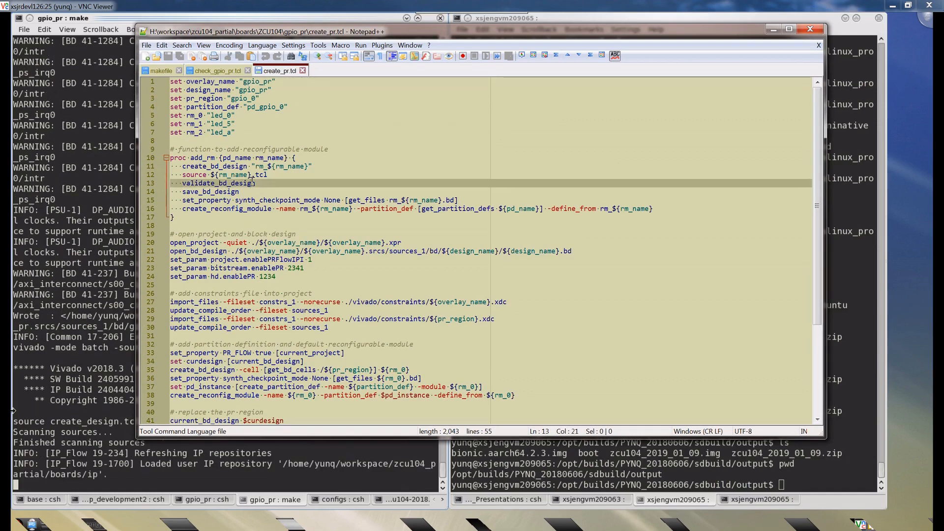
double_click(197, 115)
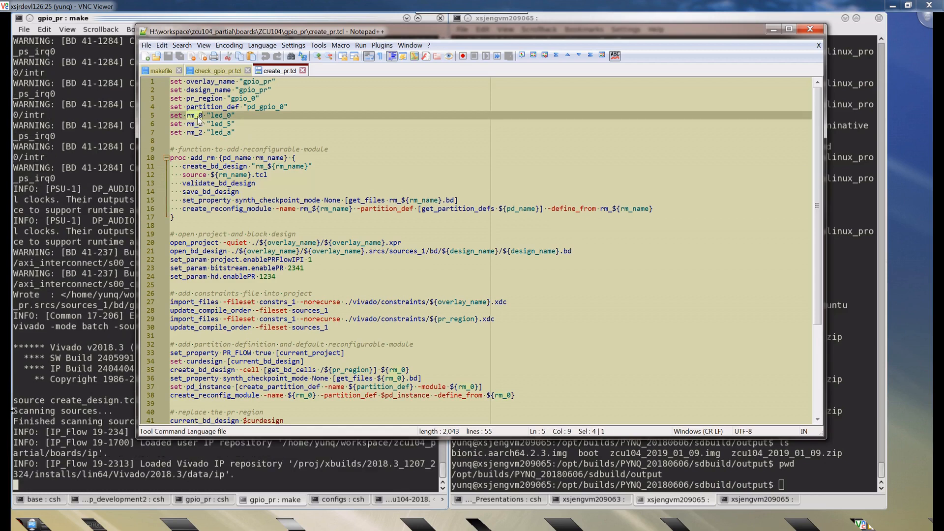
click(203, 132)
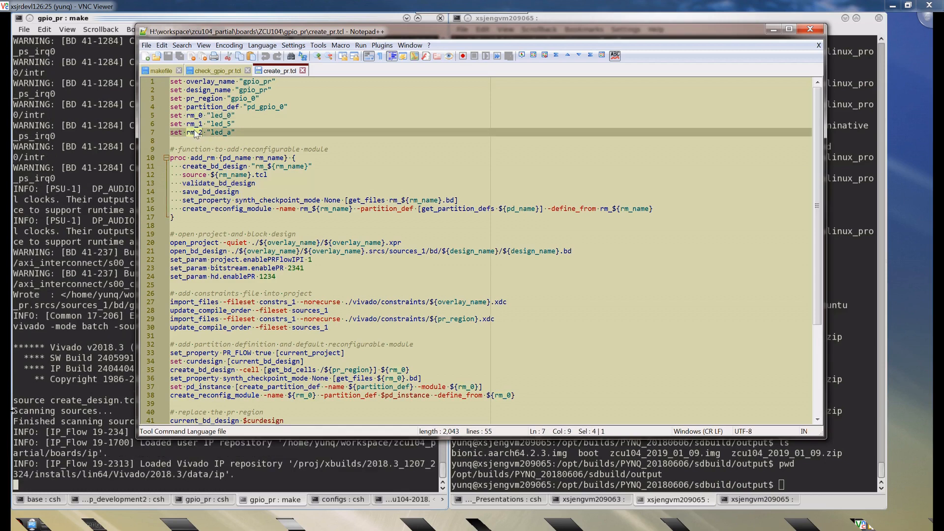
click(226, 123)
double_click(221, 133)
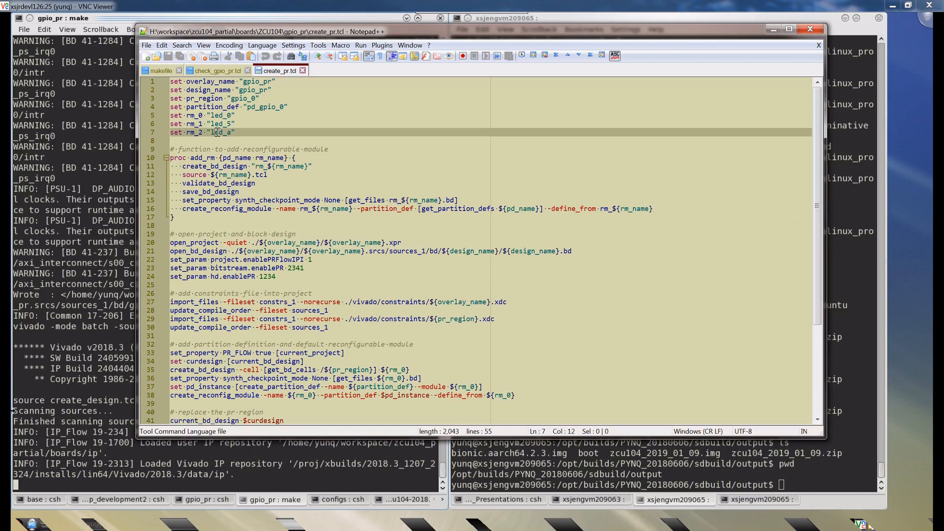
- Examine the partition_def, pr_region, overlay_name and design_name variables at the start of create_pr.tcl
double_click(257, 108)
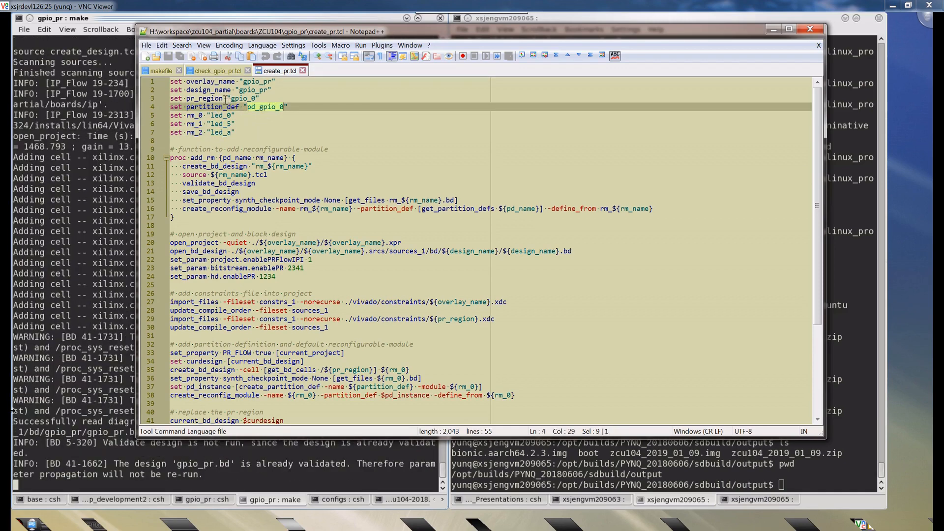
click(242, 99)
double_click(242, 99)
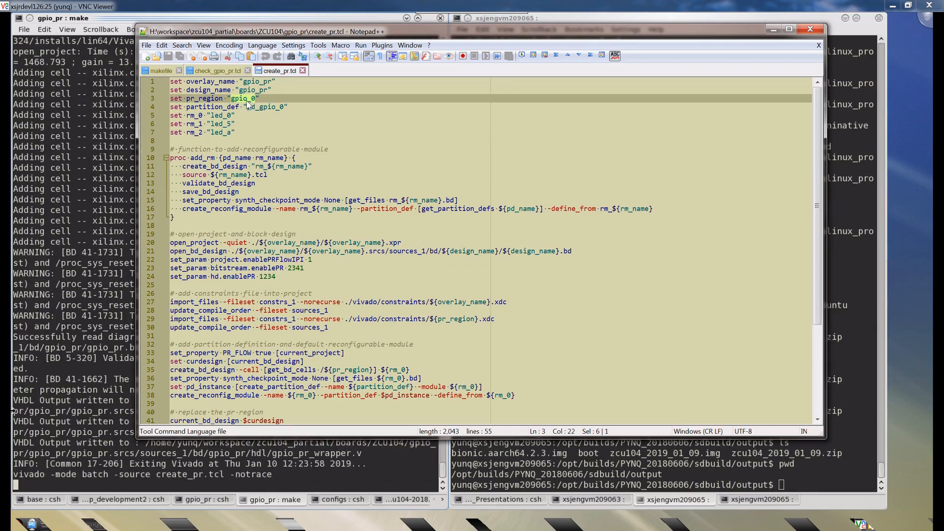
double_click(217, 83)
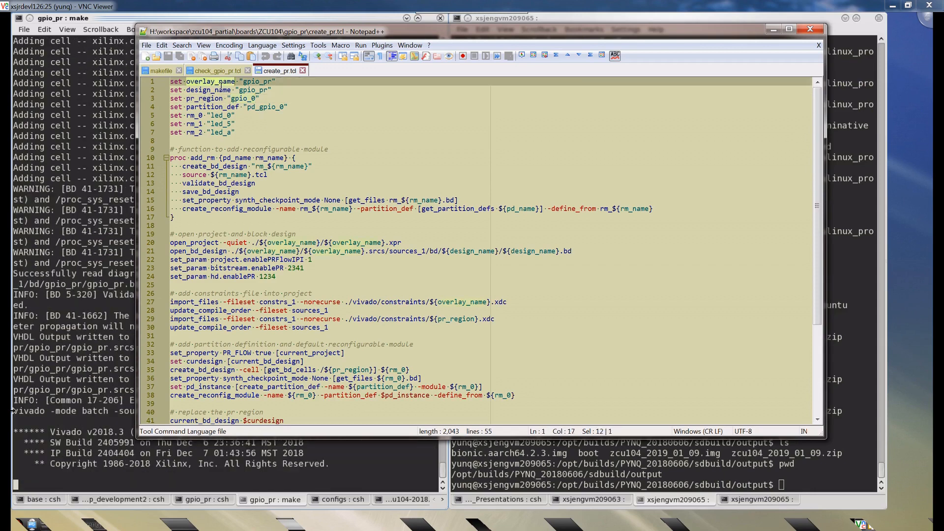
double_click(213, 91)
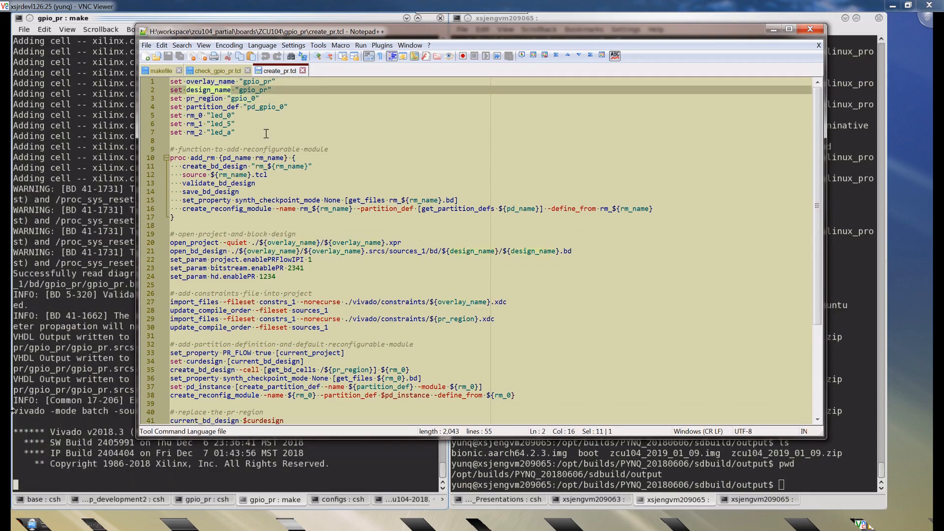
double_click(249, 91)
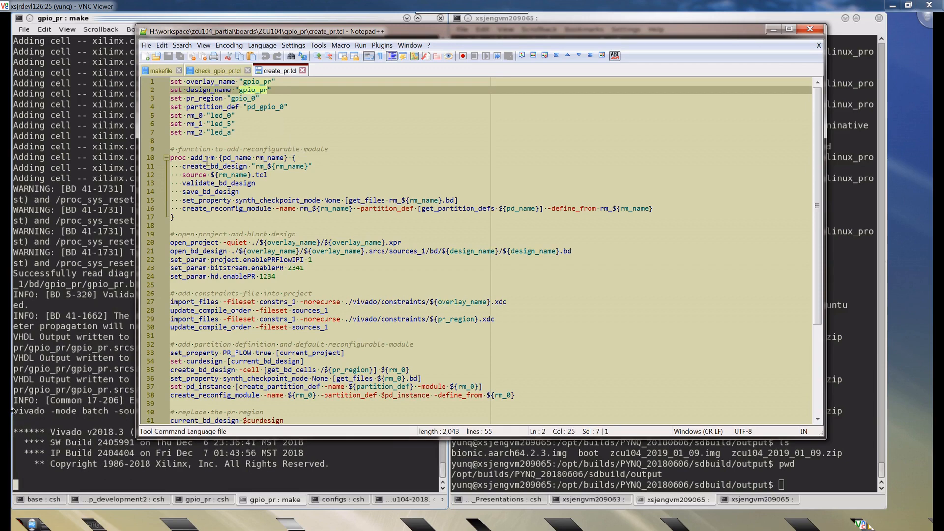
- Review the rest of create_pr.tcl through its add_rm calls, then close both create_pr.tcl and check_gpio_pr.tcl
scroll(207, 160, down, 3)
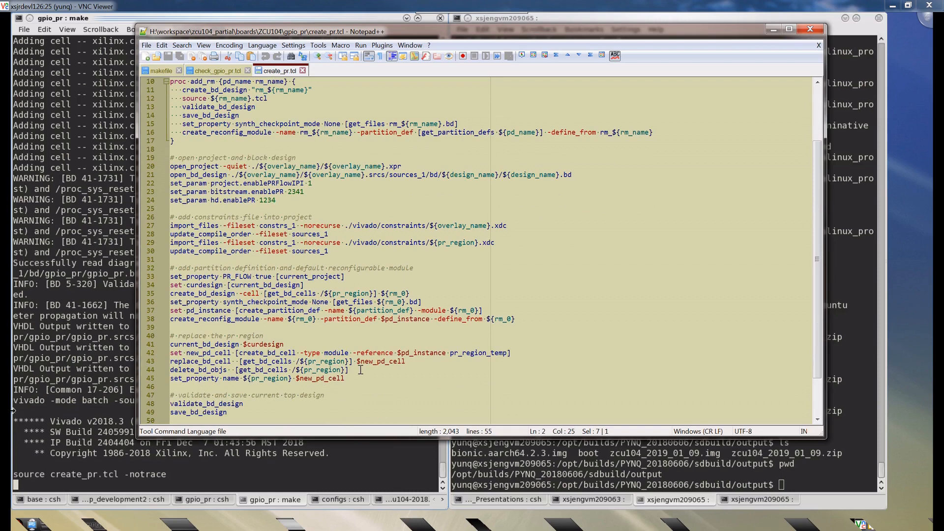
scroll(343, 244, down, 1)
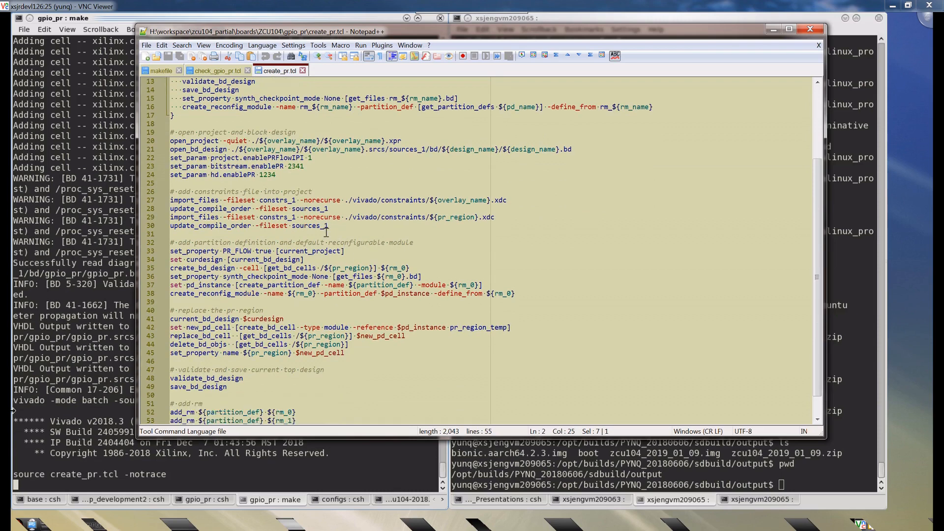
scroll(327, 236, down, 1)
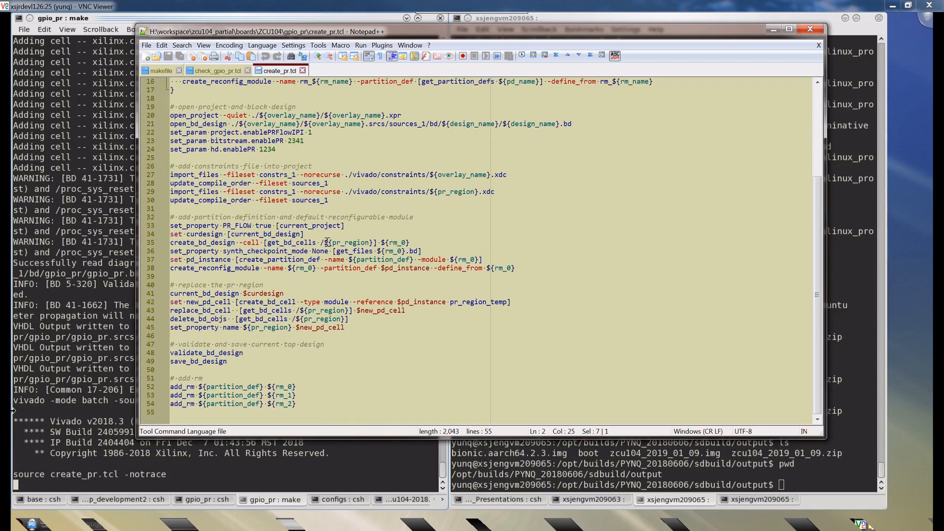
click(369, 339)
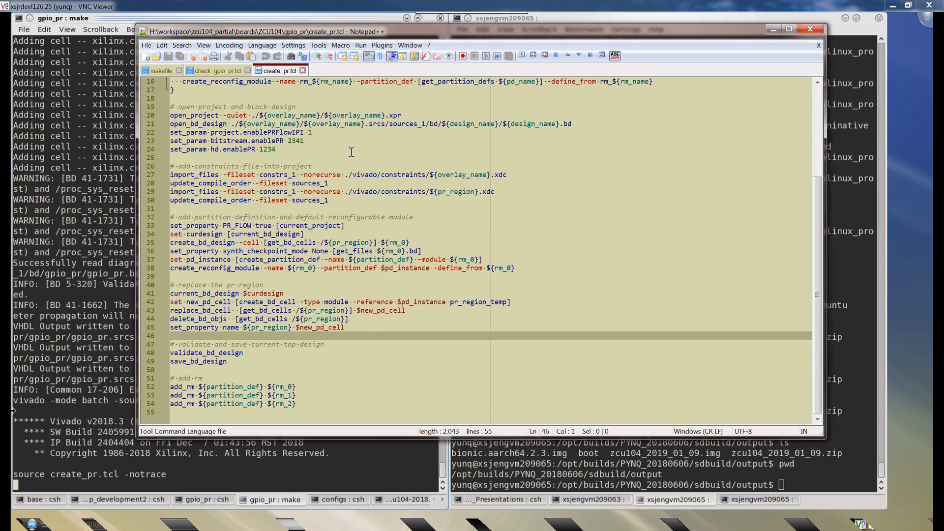
click(303, 71)
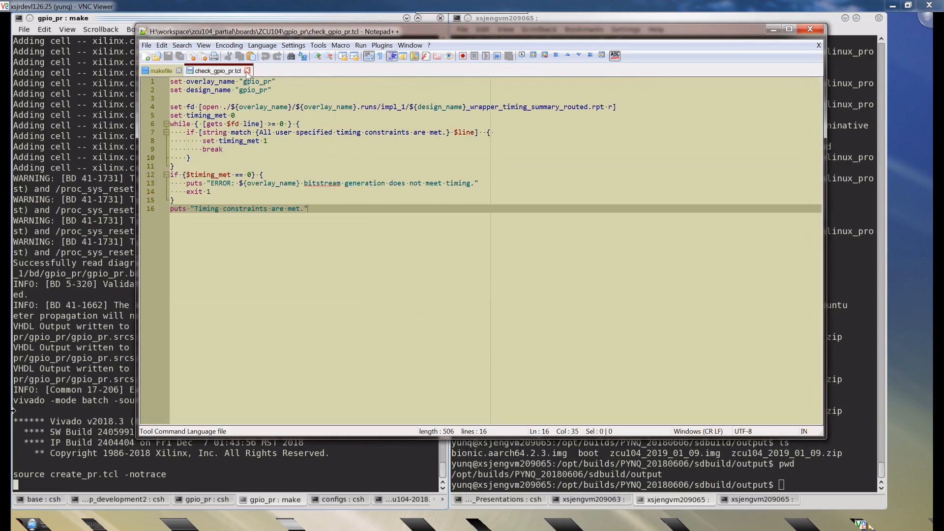
click(248, 71)
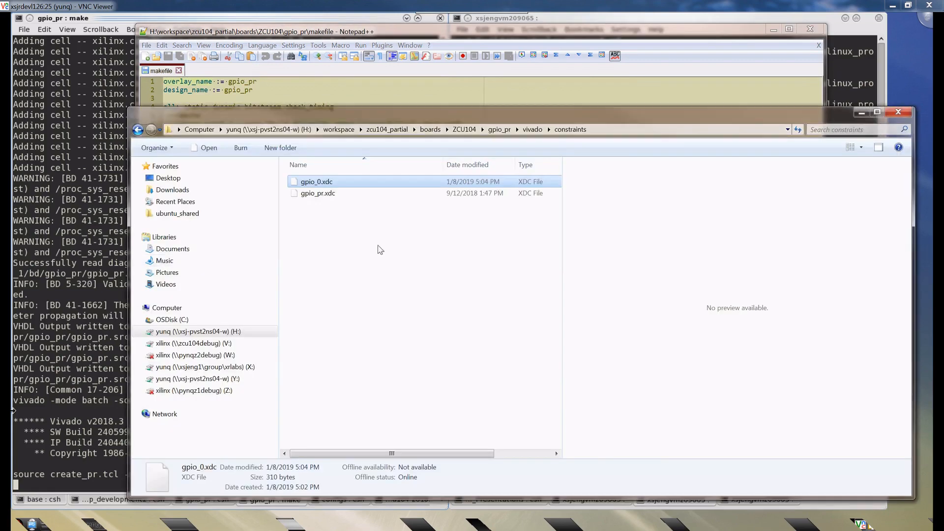
- Switch to File Explorer, go to the gpio_pr folder under ZCU104, and open build_bitstream.tcl in Notepad++
click(468, 135)
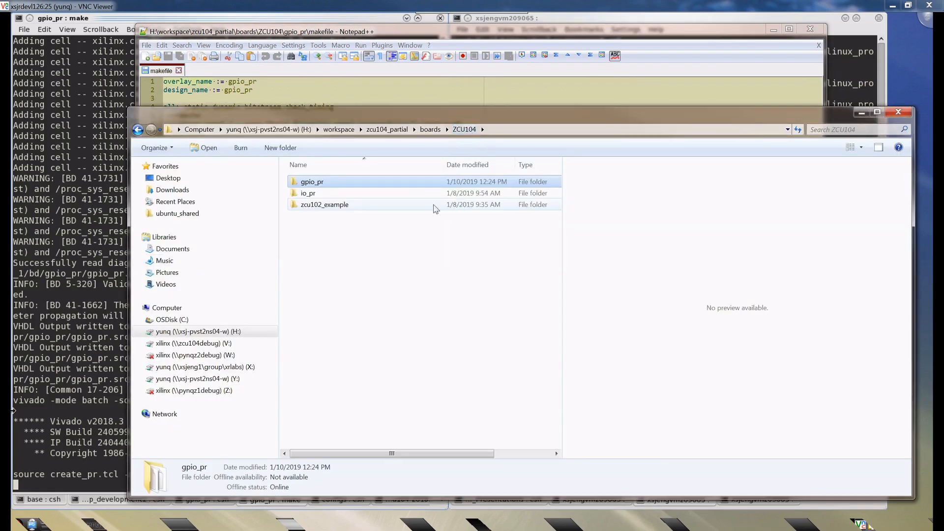
double_click(318, 185)
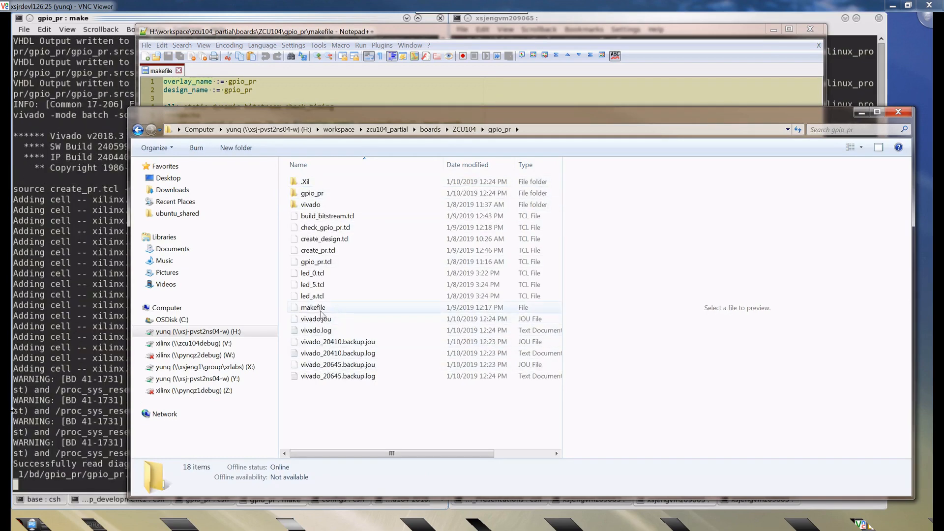
right_click(327, 216)
click(372, 252)
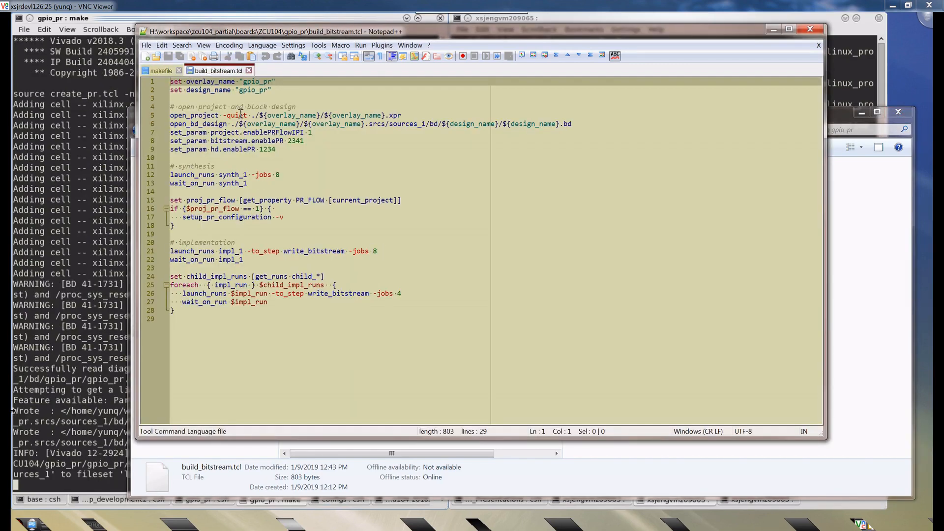
- Examine the synthesis, PR configuration, implementation and child run sections of build_bitstream.tcl, then close the script
click(248, 181)
double_click(243, 175)
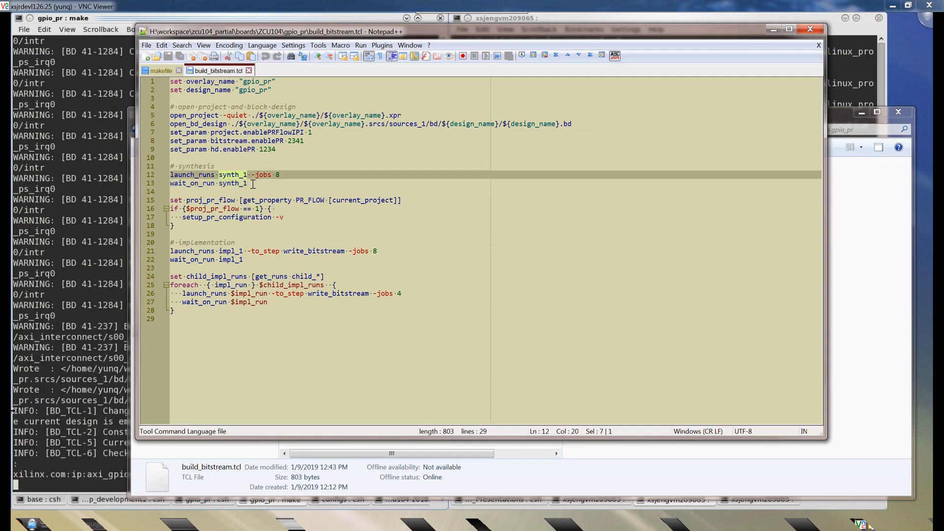
click(253, 183)
click(250, 200)
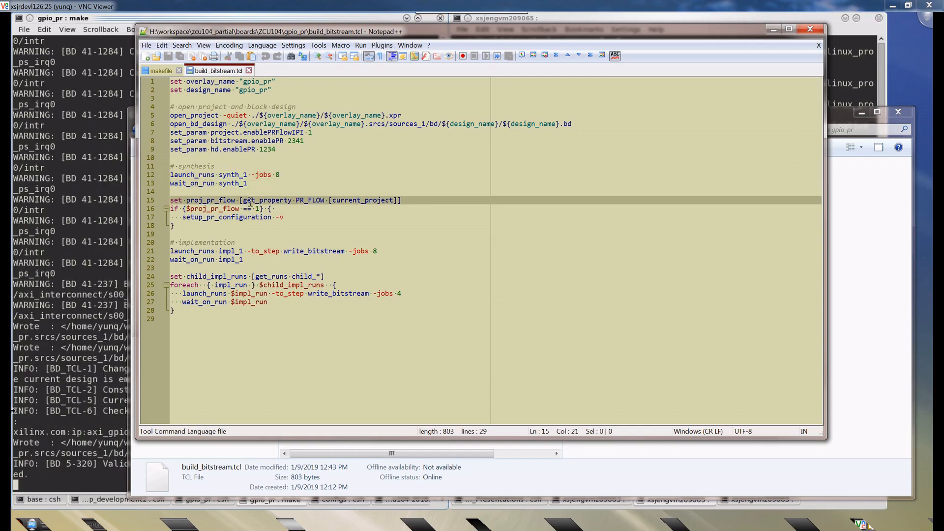
double_click(242, 259)
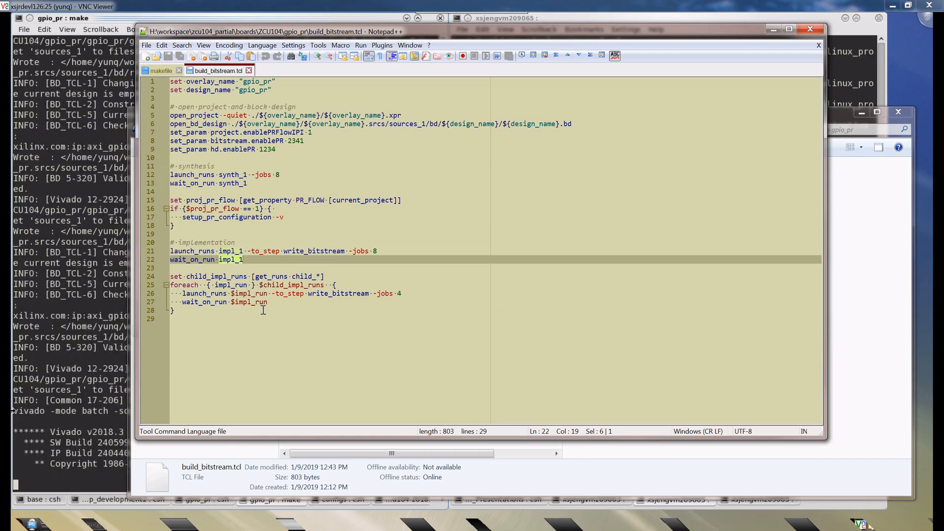
click(278, 304)
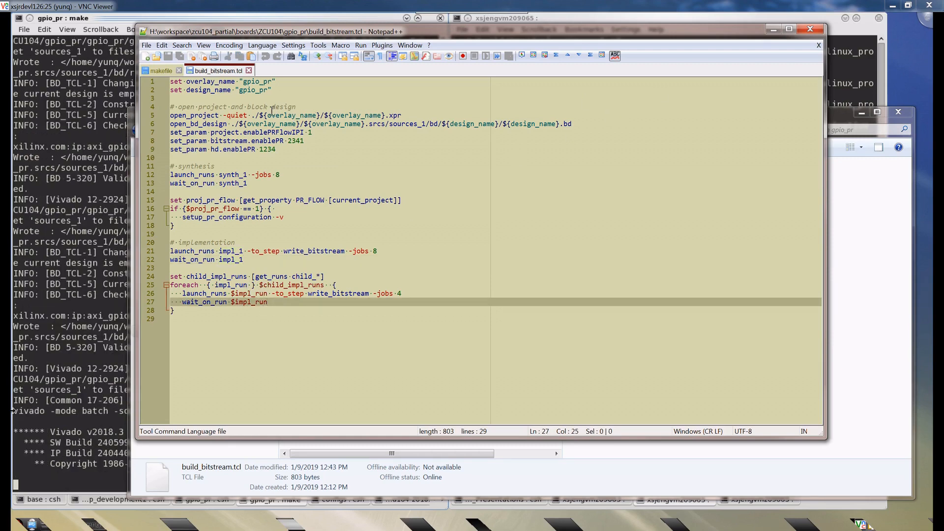
click(274, 156)
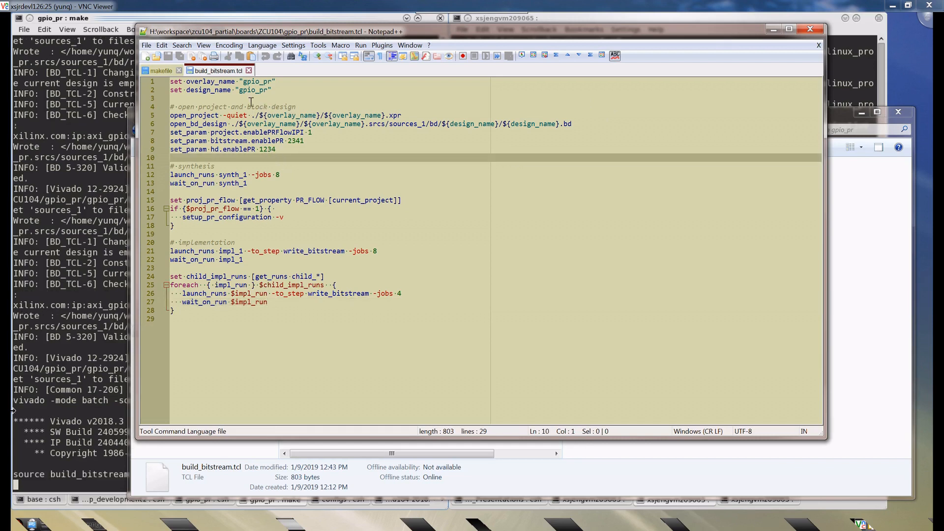
click(249, 71)
- Highlight the check_timing target in the makefile and return to the gpio_pr folder in File Explorer
double_click(192, 234)
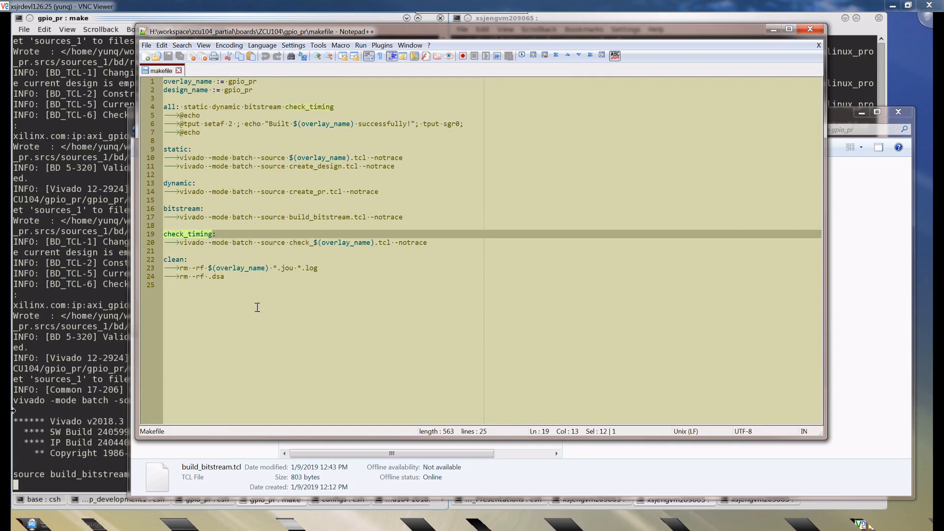
click(410, 453)
click(354, 416)
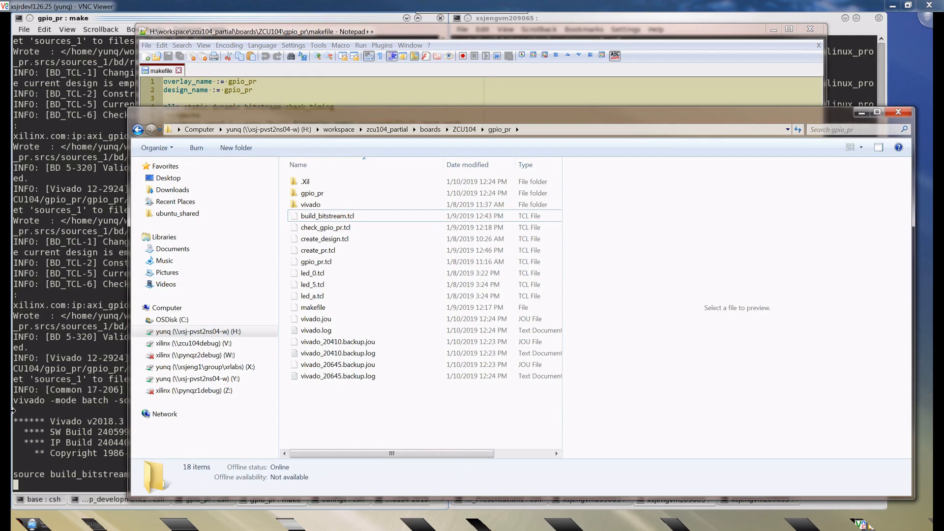
- Check the make output in the terminal, minimizing the window covering it, and bring the gpio_pr folder back to the front
key(alt+Tab)
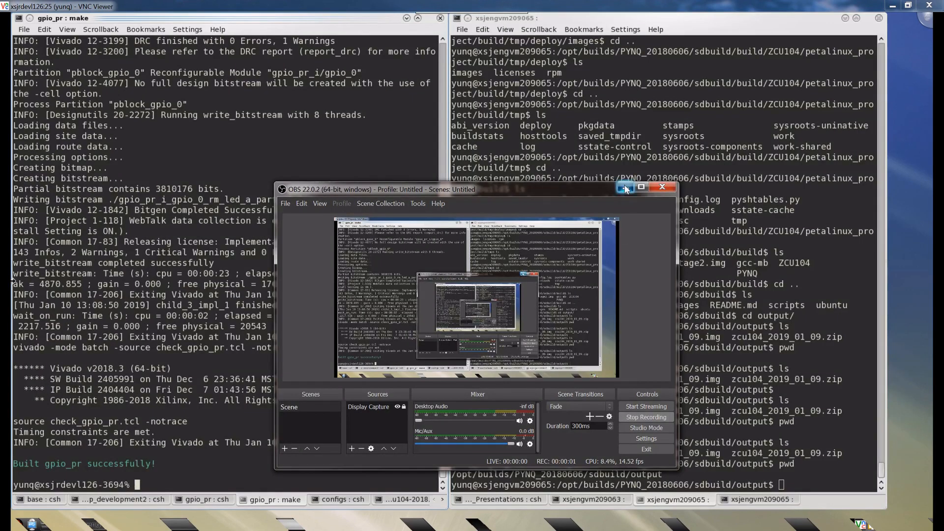
click(624, 186)
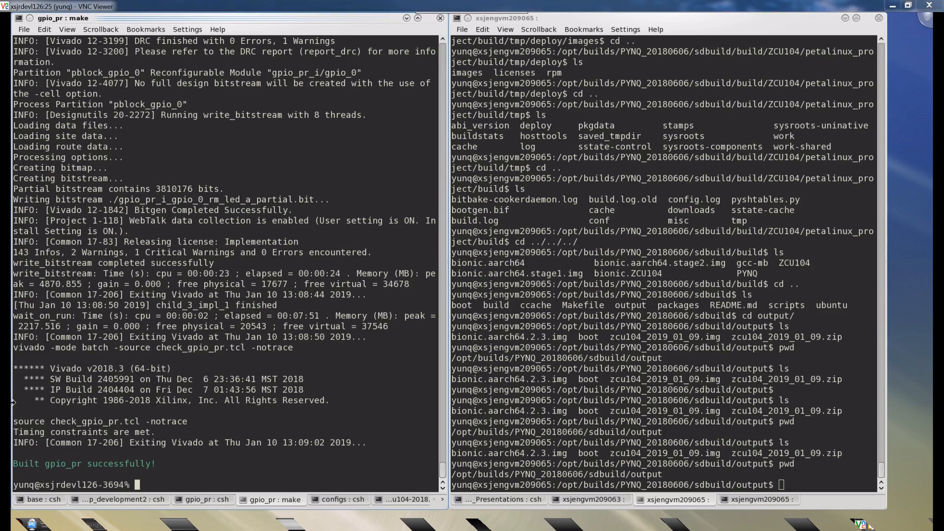
key(alt+Tab)
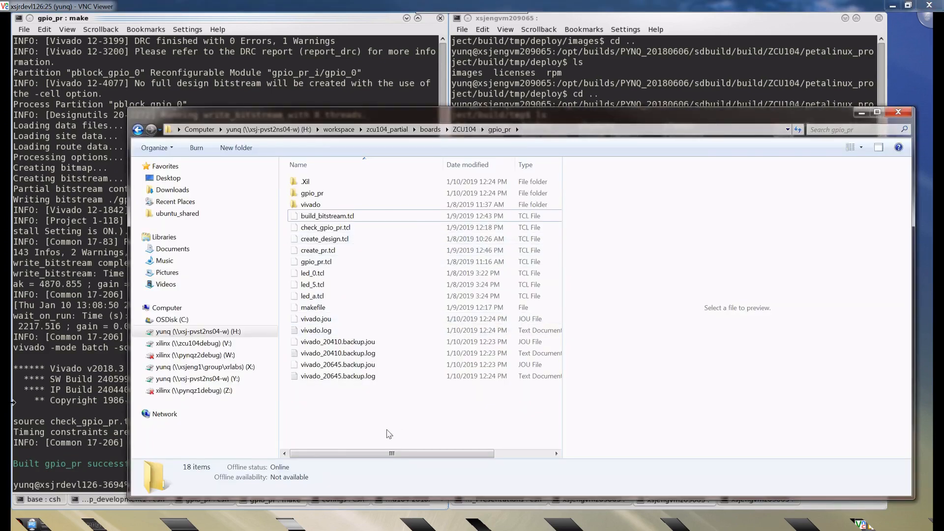
- Go to the bd folder through gpio_pr, gpio_pr.srcs and sources_1
double_click(312, 193)
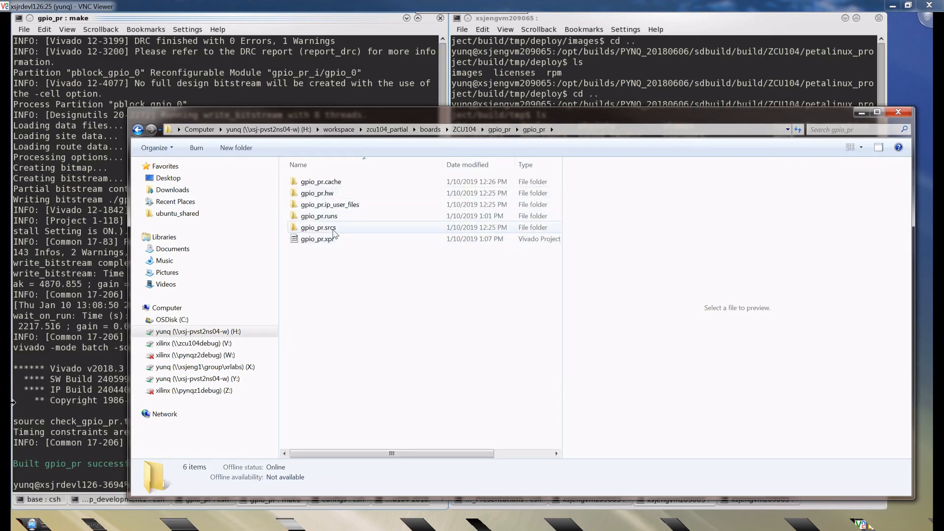
mouse_move(334, 233)
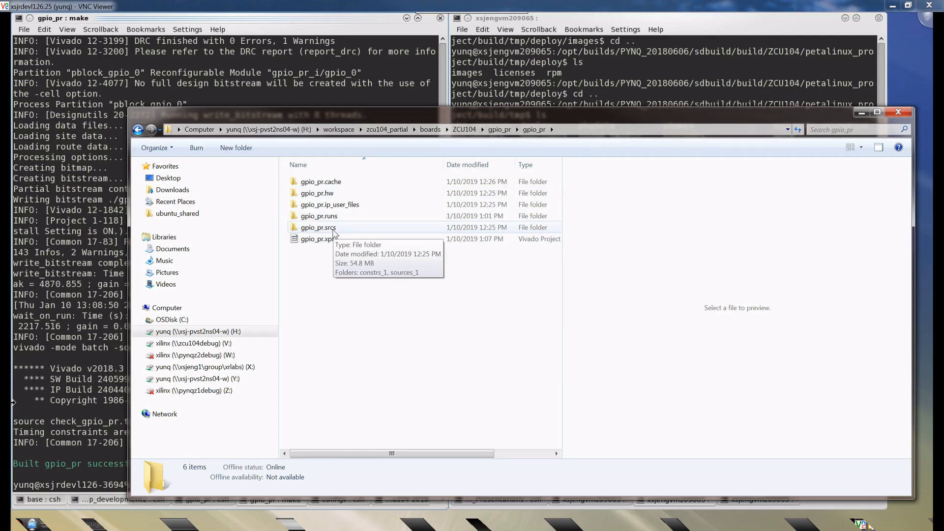
double_click(334, 229)
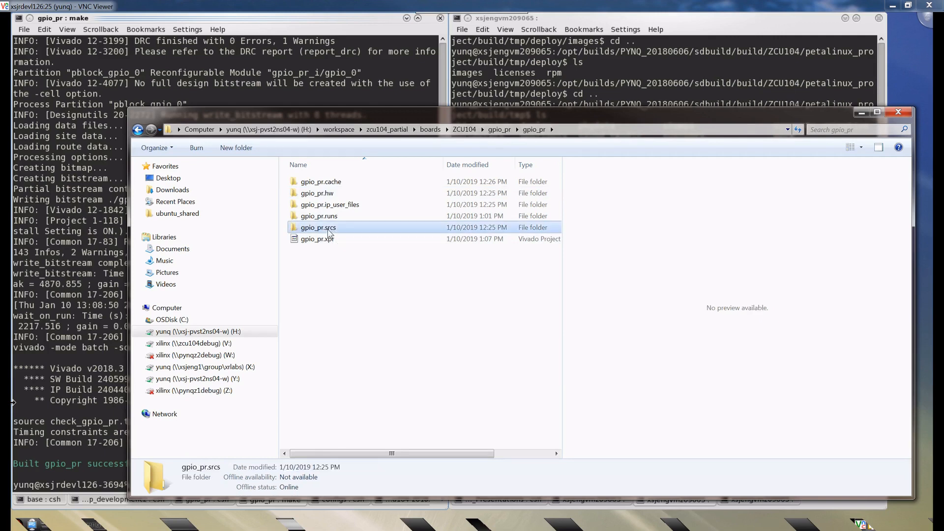
double_click(318, 195)
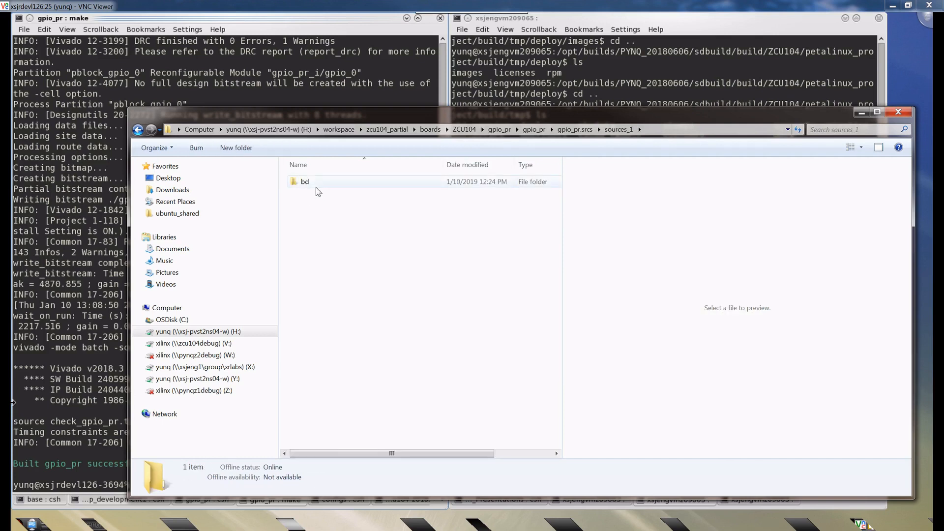
double_click(315, 183)
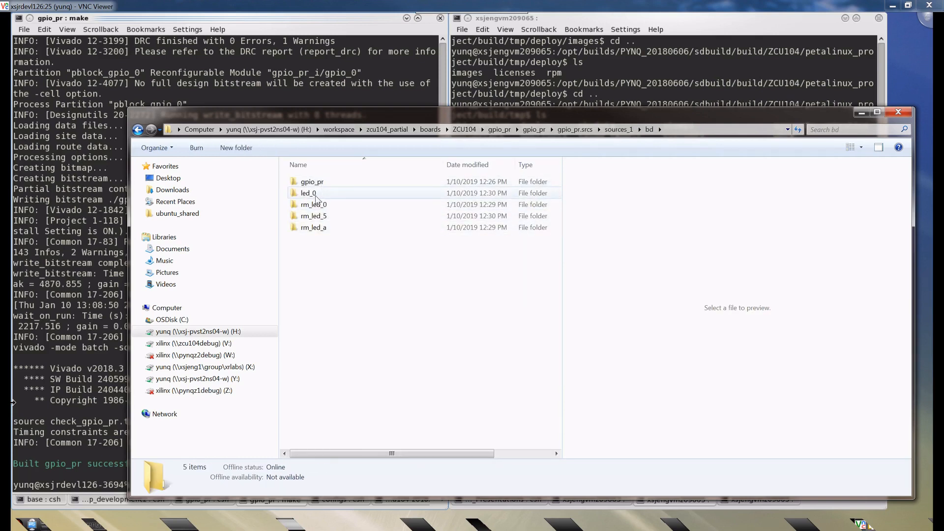
- Open rm_led_0_bd.tcl from the hw_handoff folder of rm_led_0 in Notepad++
click(323, 206)
double_click(322, 205)
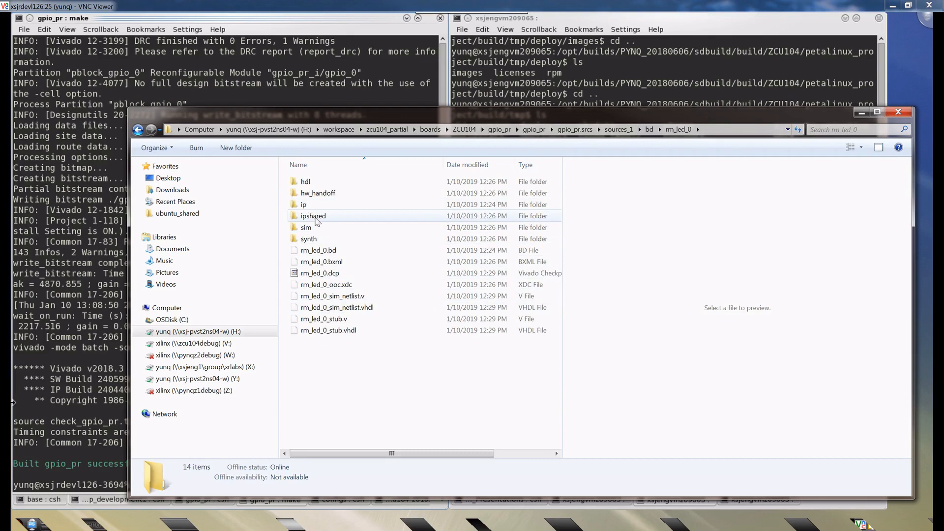
click(312, 194)
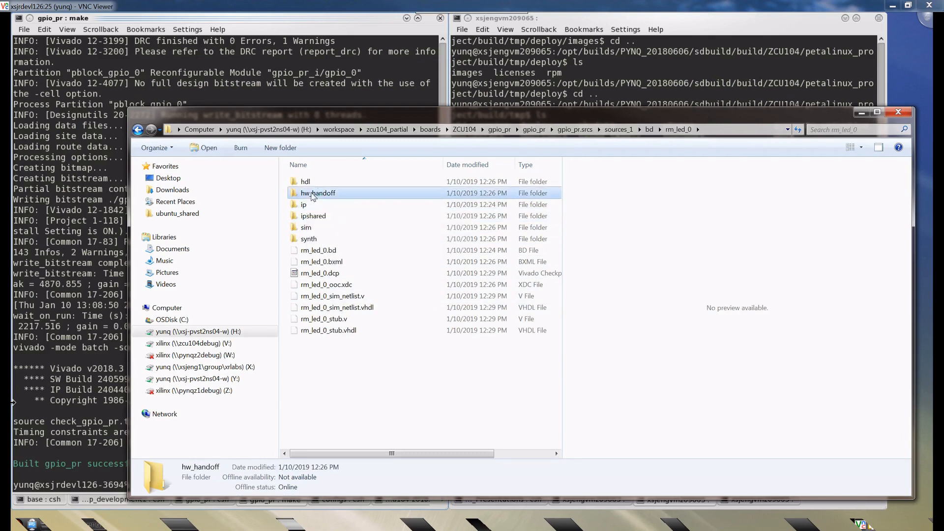
double_click(310, 195)
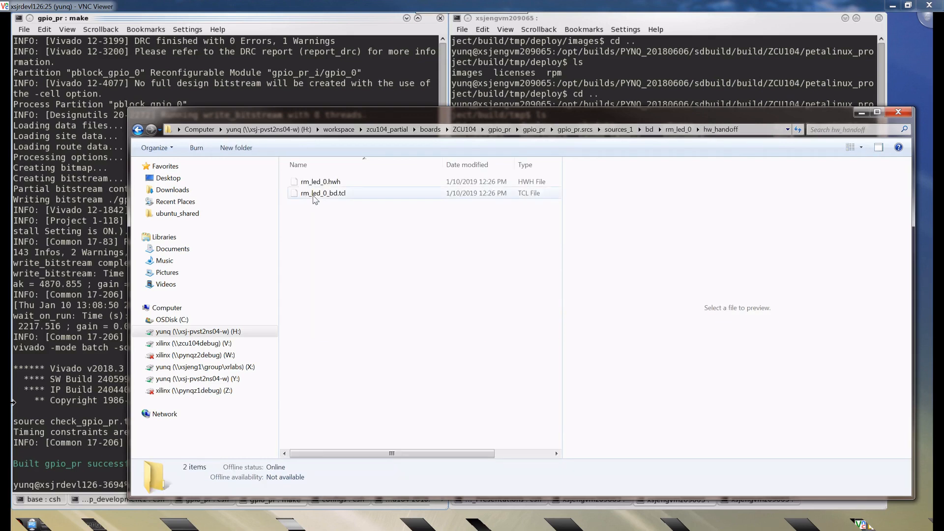
click(314, 194)
right_click(314, 195)
click(356, 232)
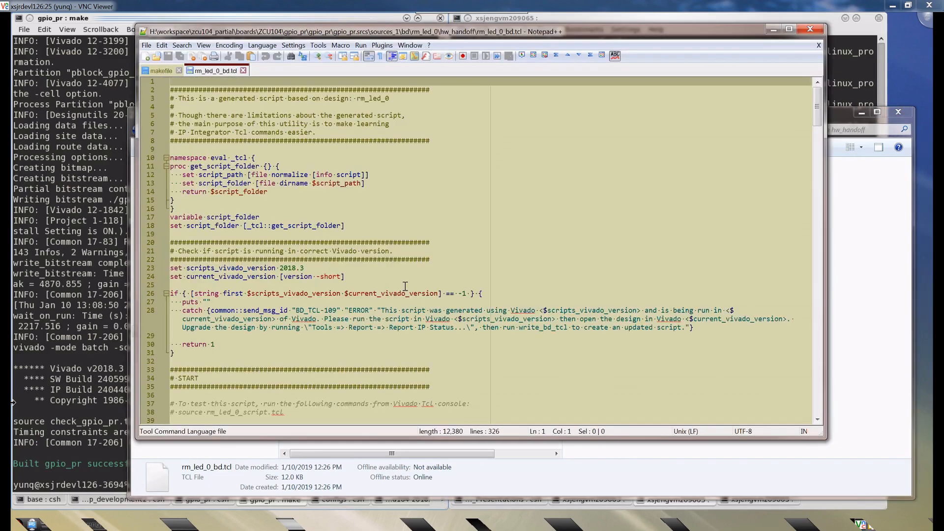
- Examine rm_led_0_bd.tcl through its interface ports, GPIO instances, connections and address segments, close it and minimize the editor
scroll(406, 289, down, 11)
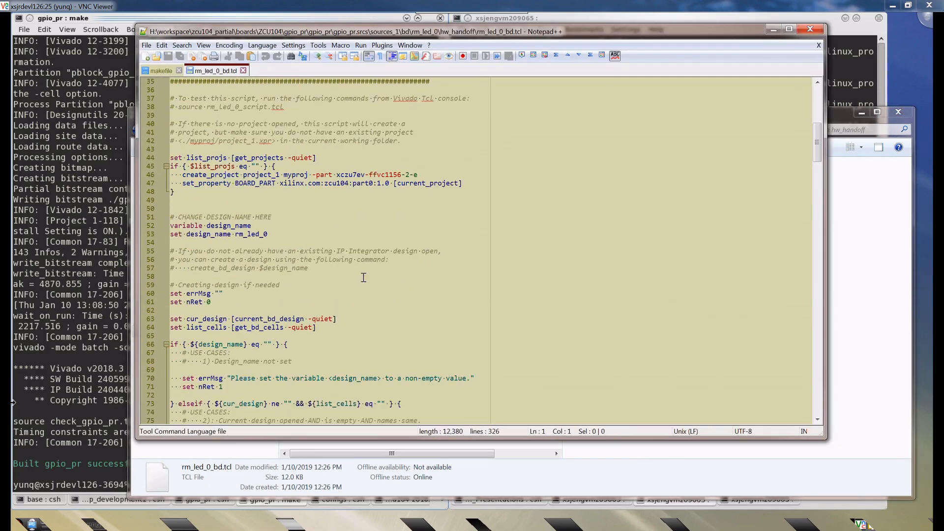
scroll(288, 260, down, 19)
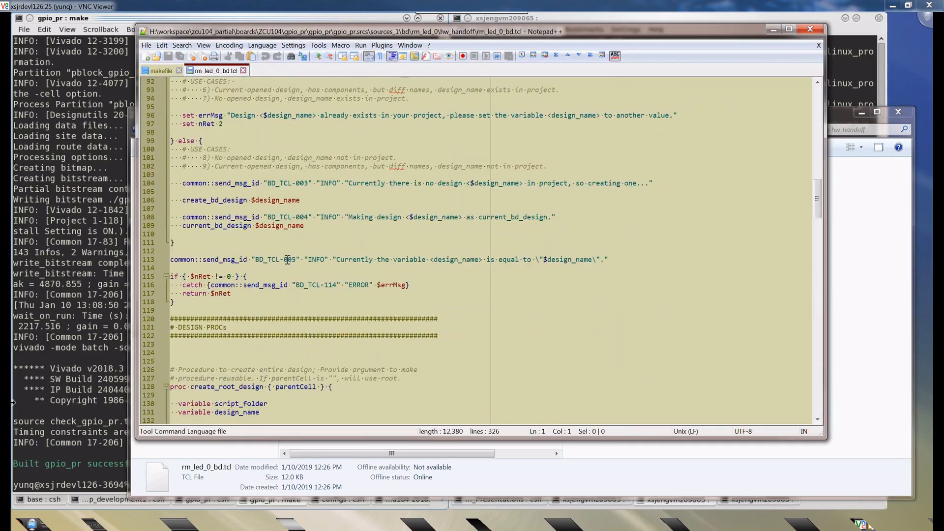
scroll(287, 259, down, 17)
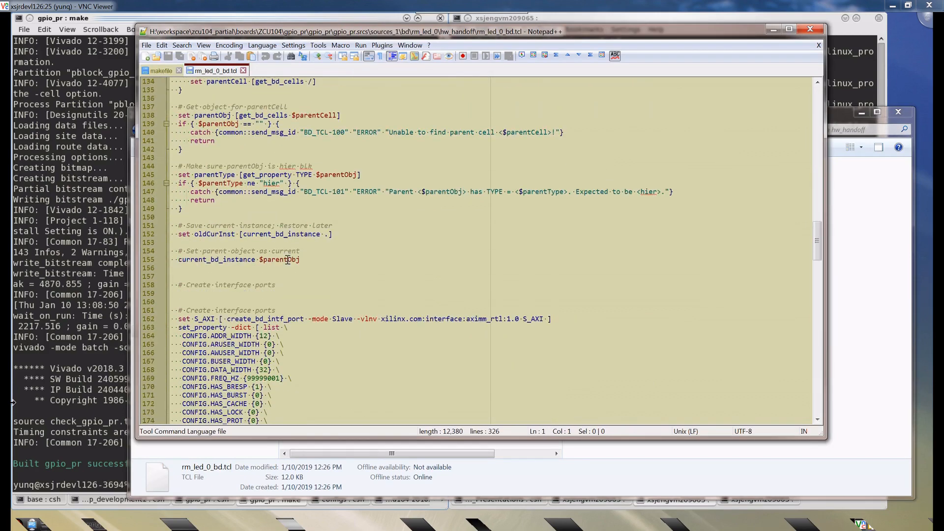
scroll(267, 256, down, 8)
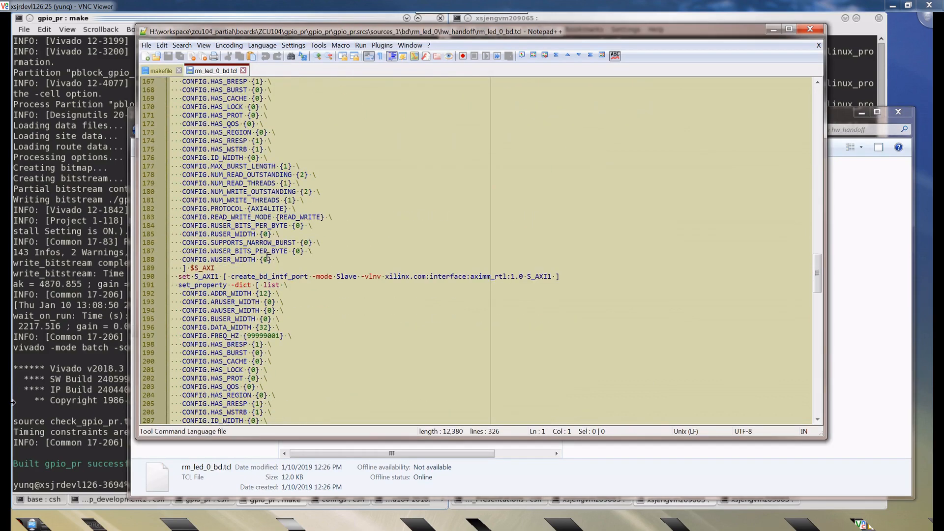
scroll(267, 256, down, 15)
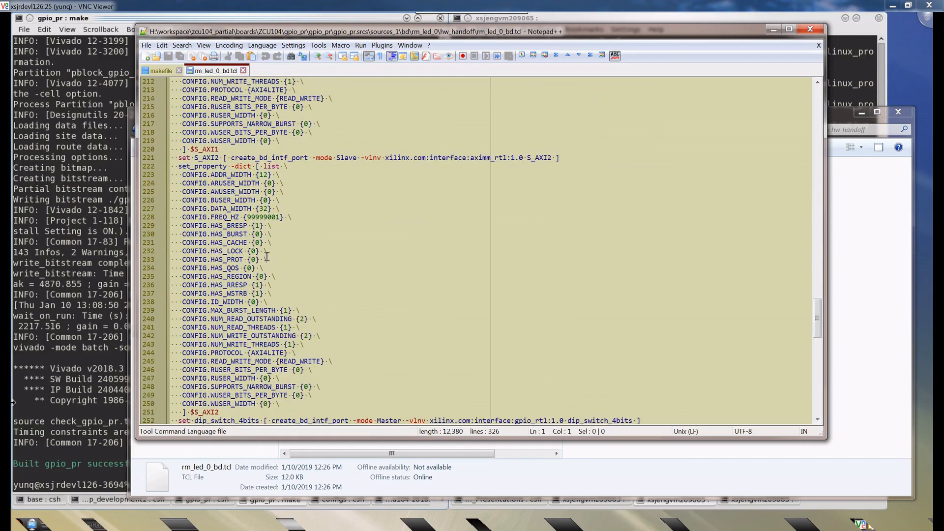
scroll(267, 256, down, 18)
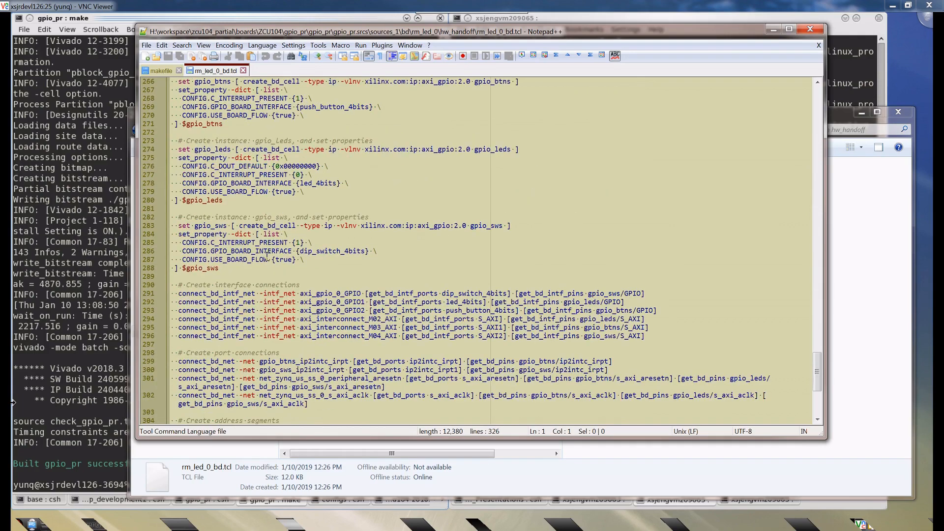
scroll(267, 256, down, 8)
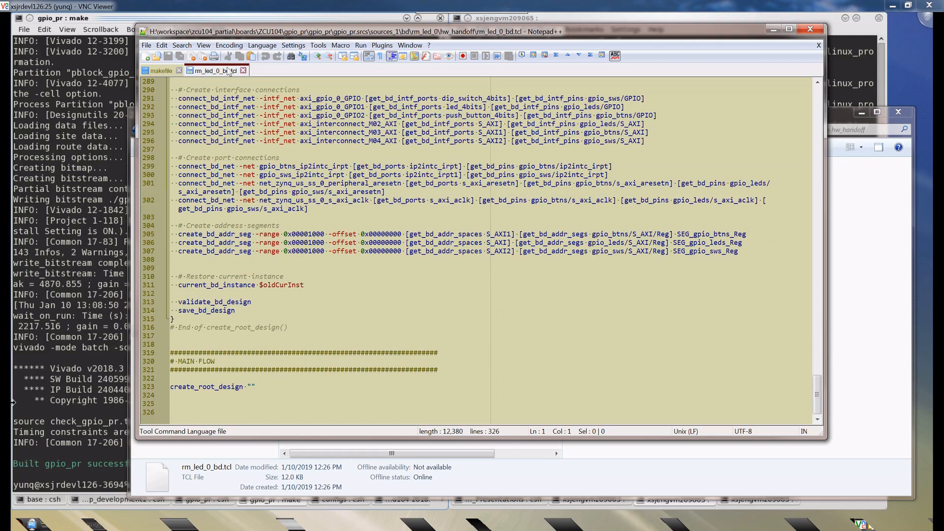
click(243, 72)
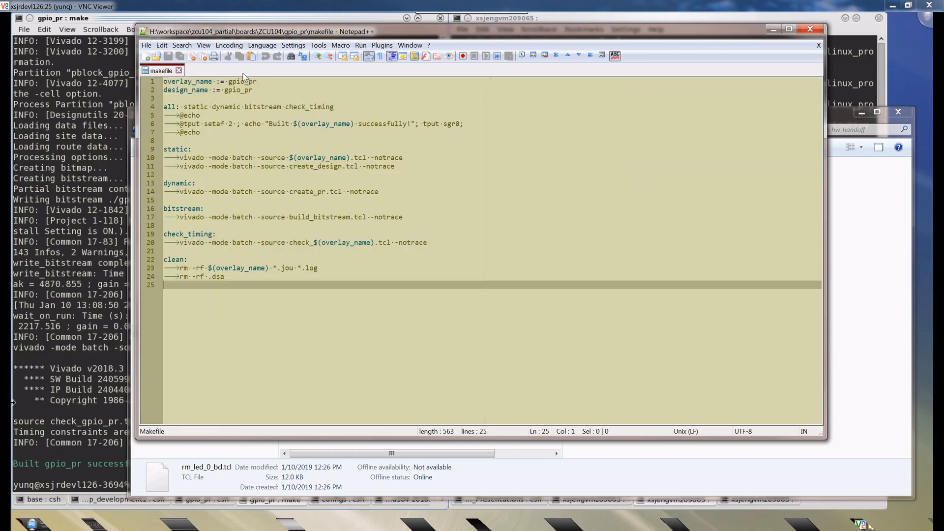
click(773, 29)
- Return to the bd folder and look inside the led_0 and rm_led_0 folders, going back to bd each time
click(667, 131)
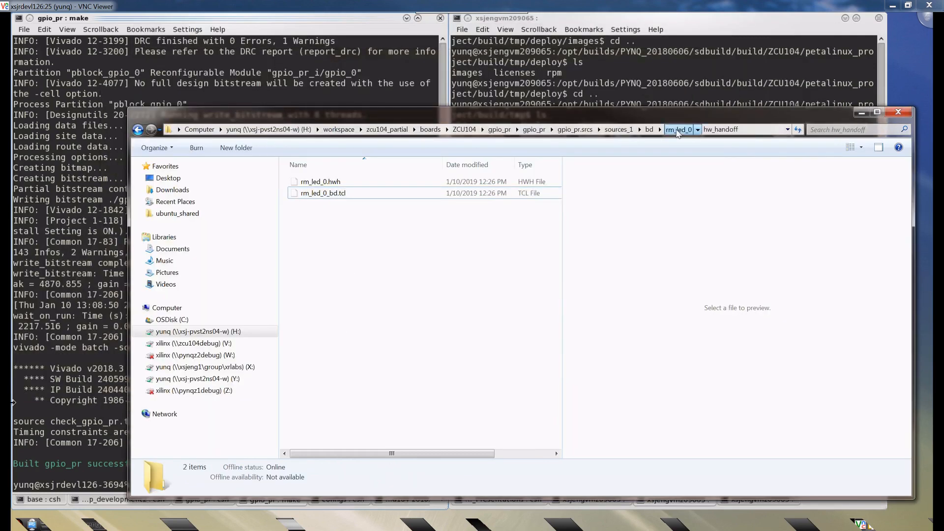
click(657, 131)
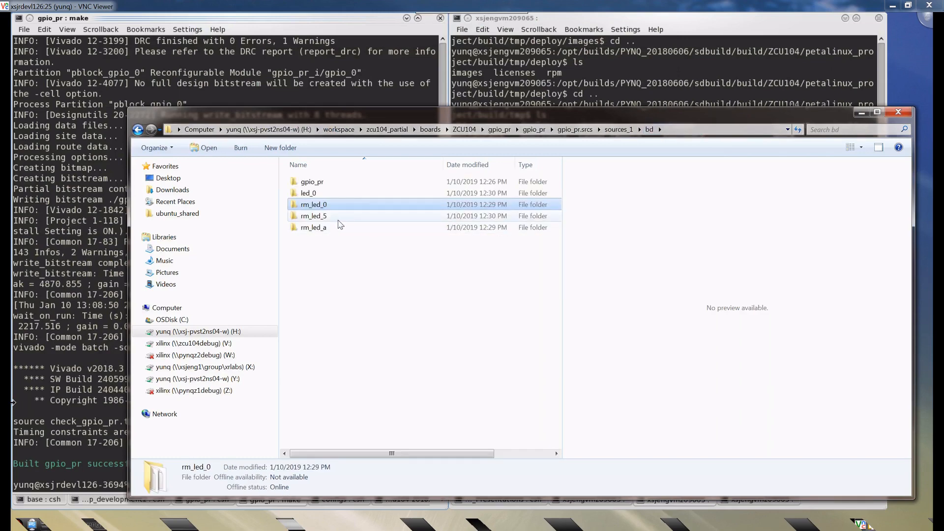
click(317, 229)
click(325, 258)
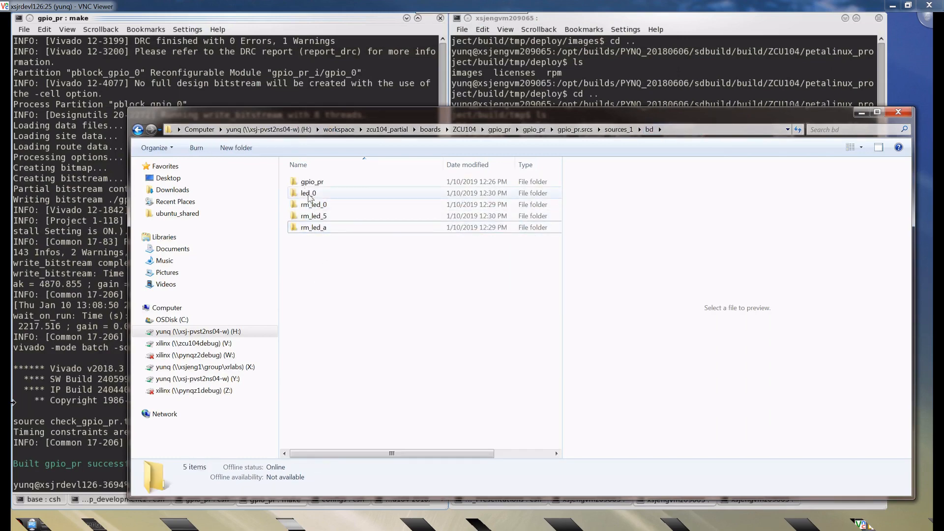
double_click(309, 195)
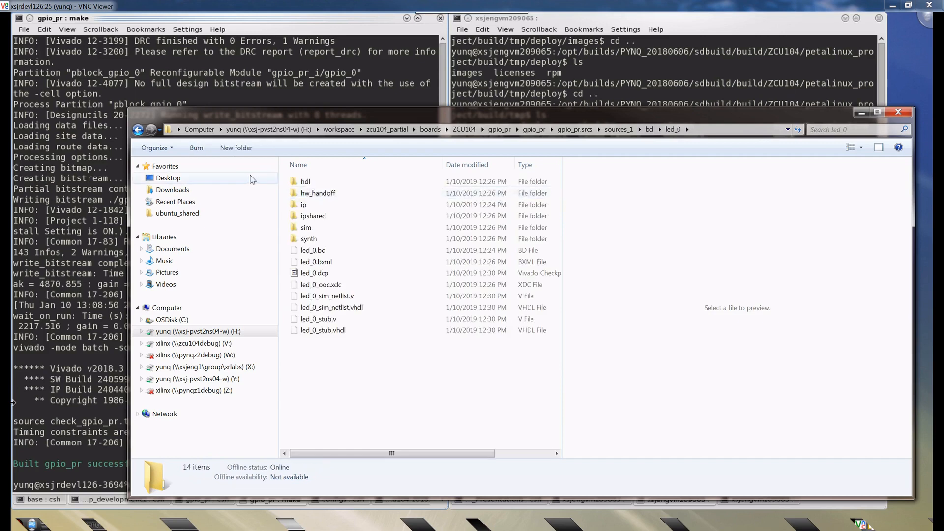
click(138, 130)
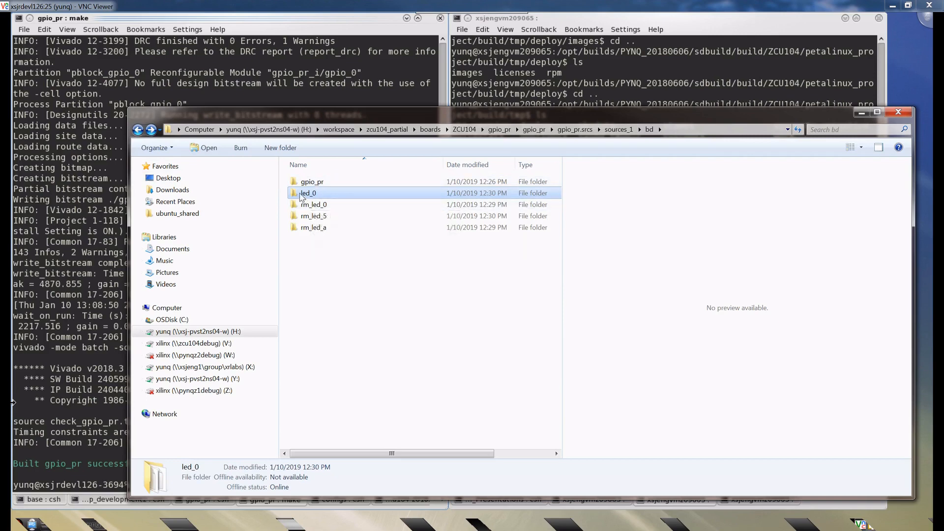
double_click(317, 194)
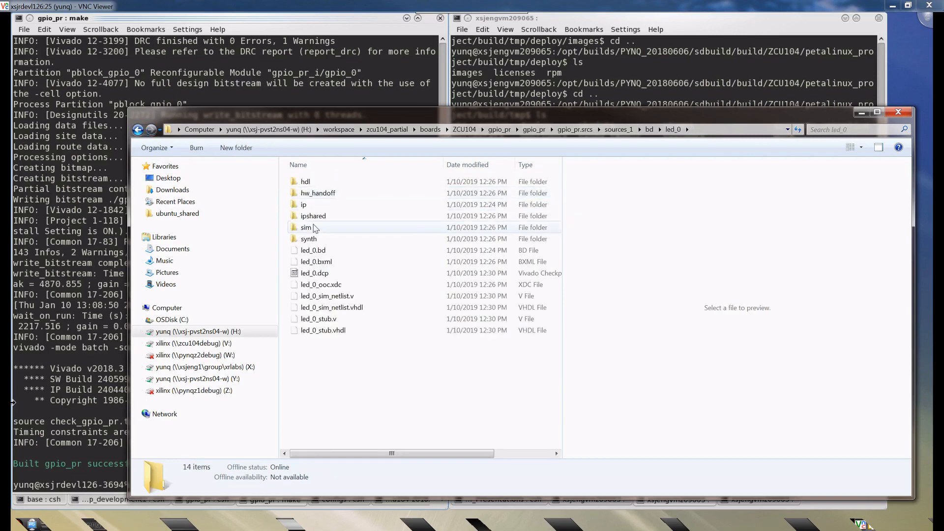
click(138, 130)
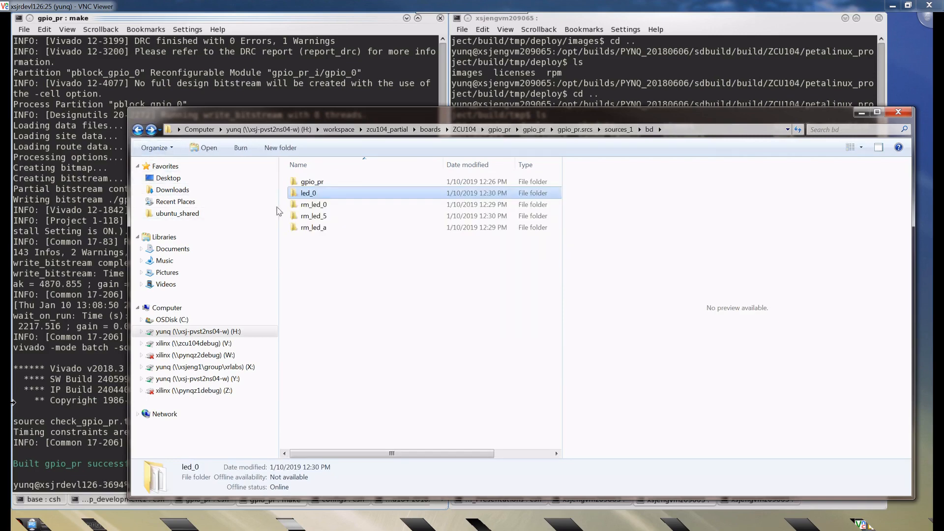
double_click(310, 206)
click(139, 131)
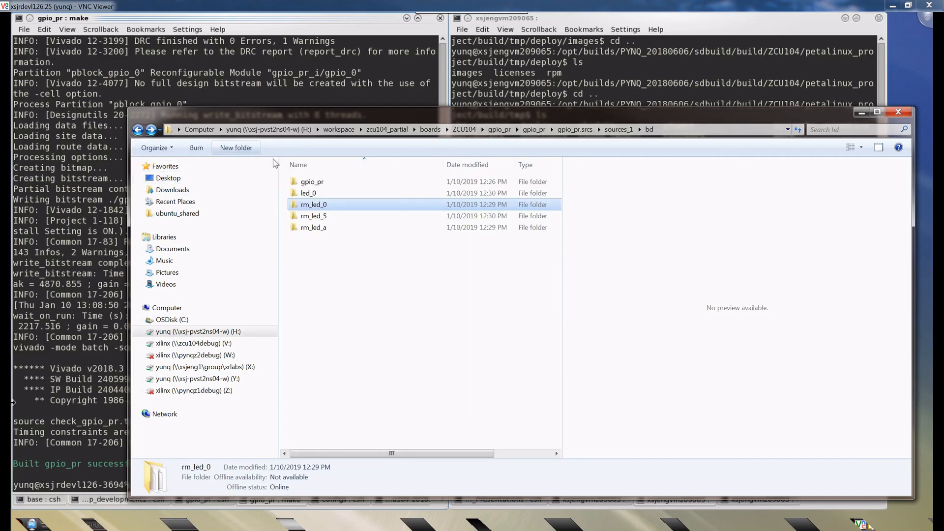
- Open gpio_pr_bd.tcl from the hw_handoff folder of the gpio_pr block design in Notepad++
double_click(314, 182)
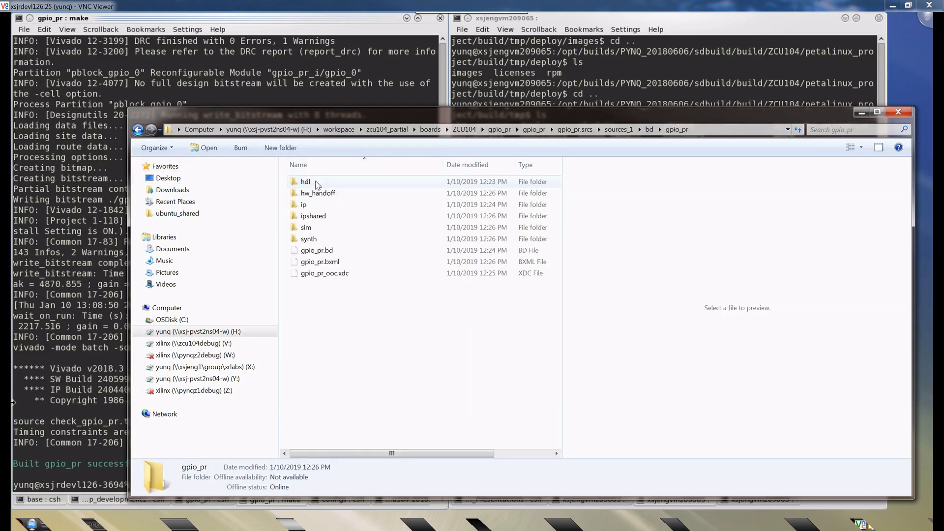
click(318, 195)
double_click(318, 195)
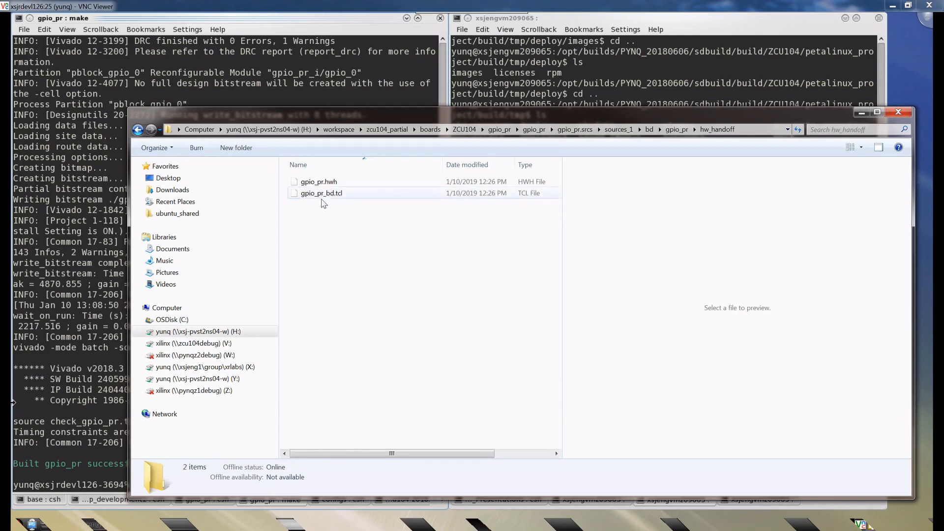
right_click(316, 193)
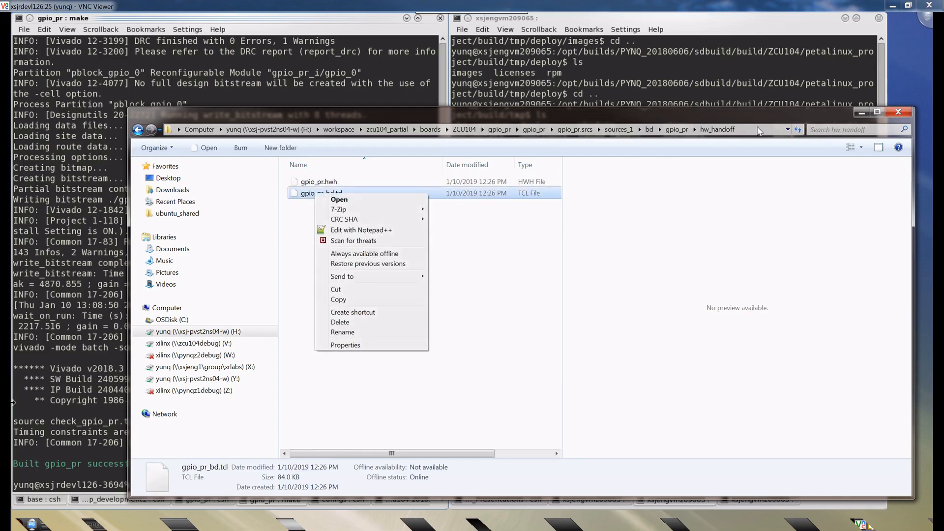
click(583, 127)
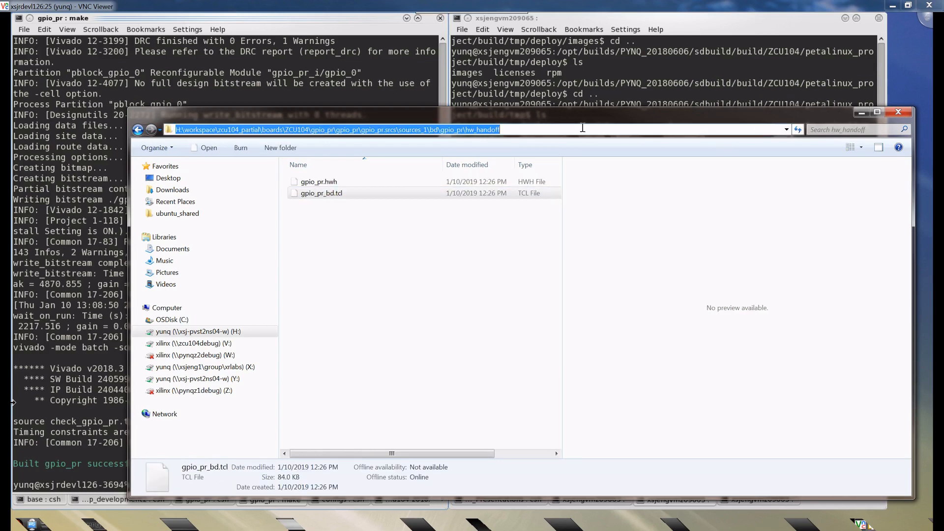
click(371, 234)
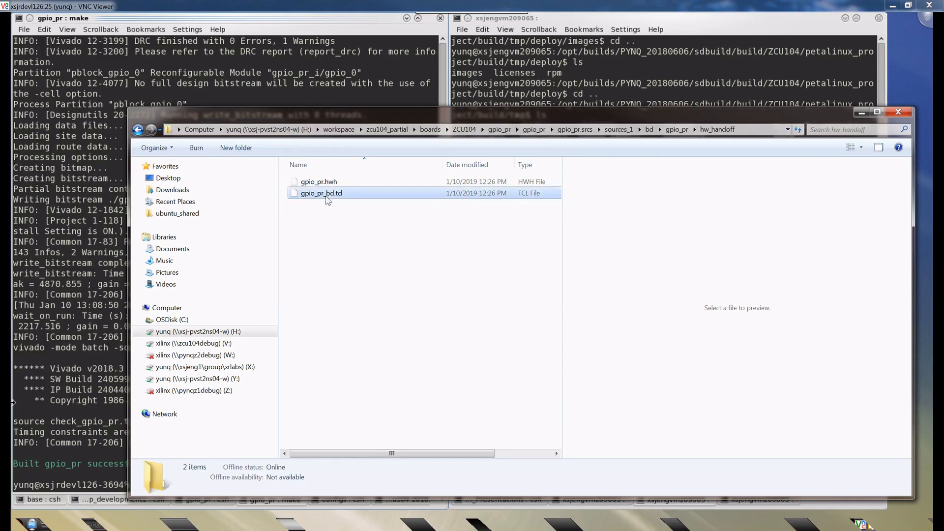
right_click(327, 196)
click(373, 234)
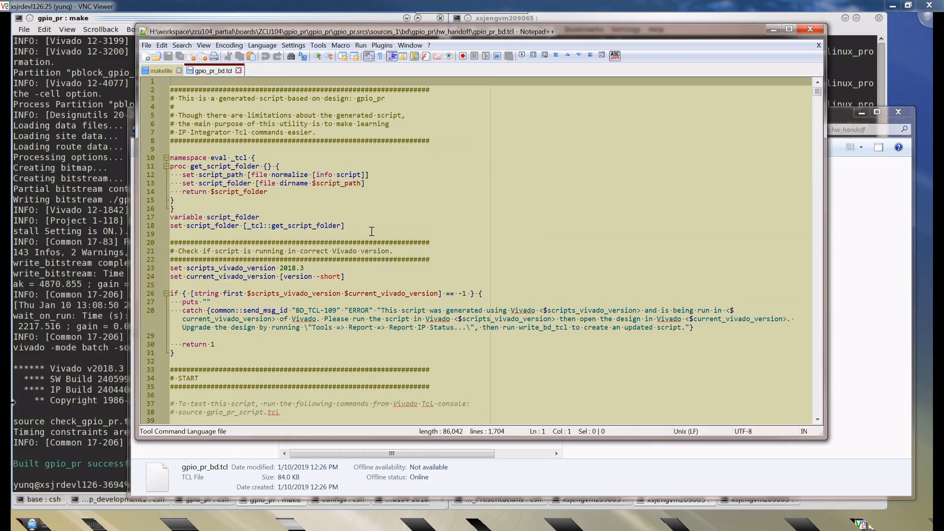
- Skim gpio_pr_bd.tcl down to the address segments and main flow at its end, and close the script
scroll(372, 231, down, 16)
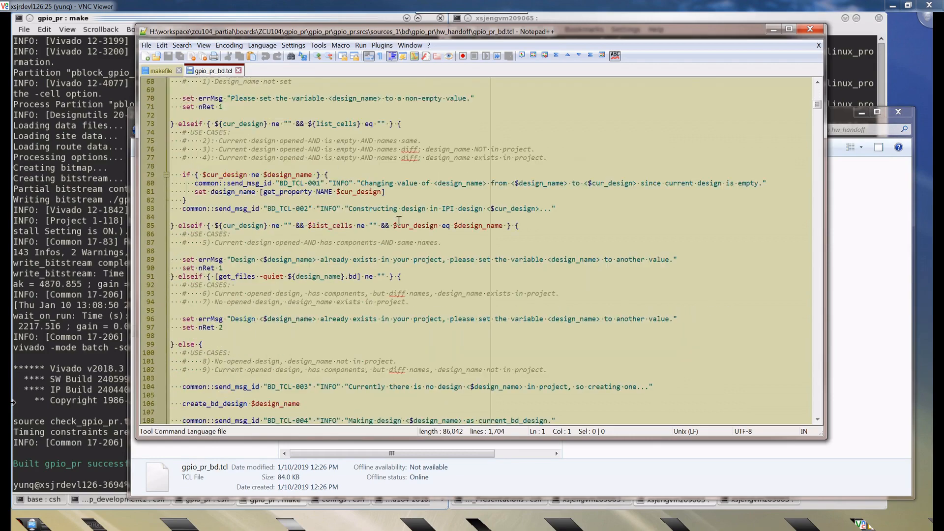
drag(819, 108, 833, 423)
scroll(800, 412, down, 1)
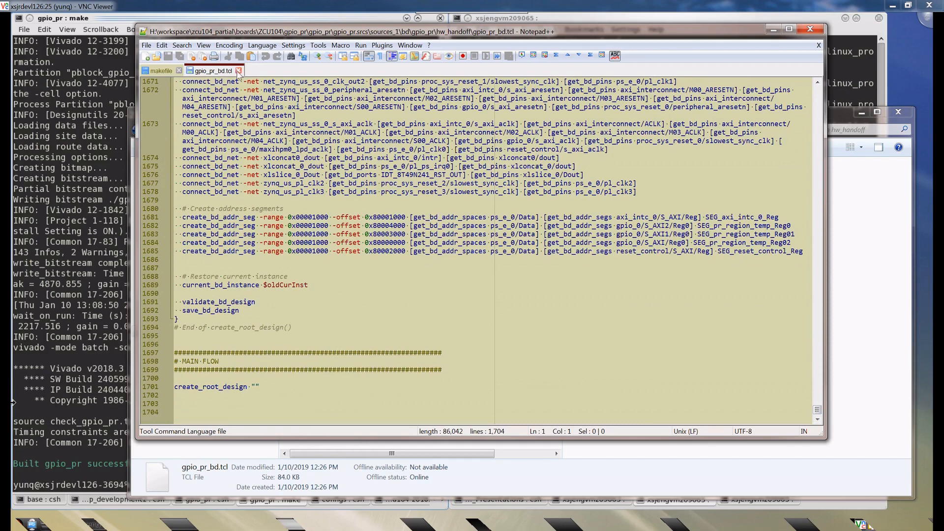
click(238, 70)
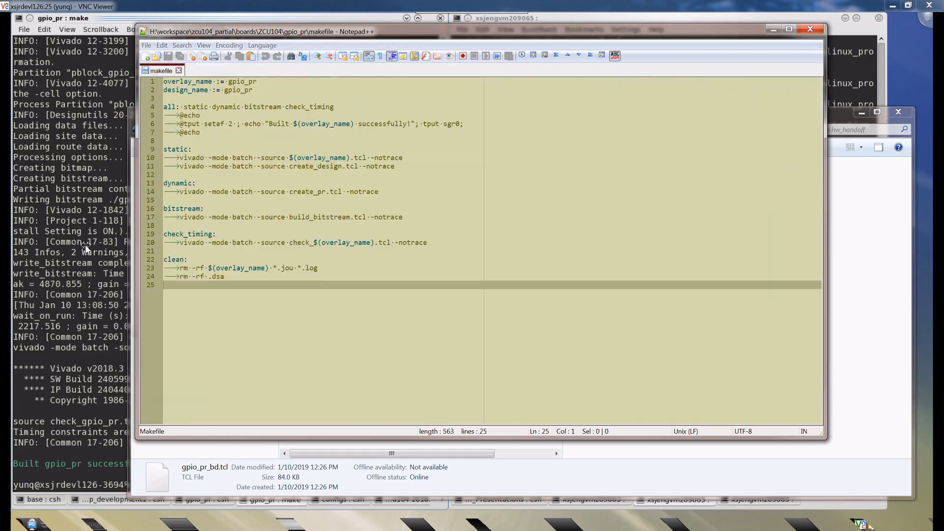
- Switch to the gpio_pr make terminal and list the contents of the build folder with ls
click(85, 244)
key(Return)
text(ls)
key(Return)
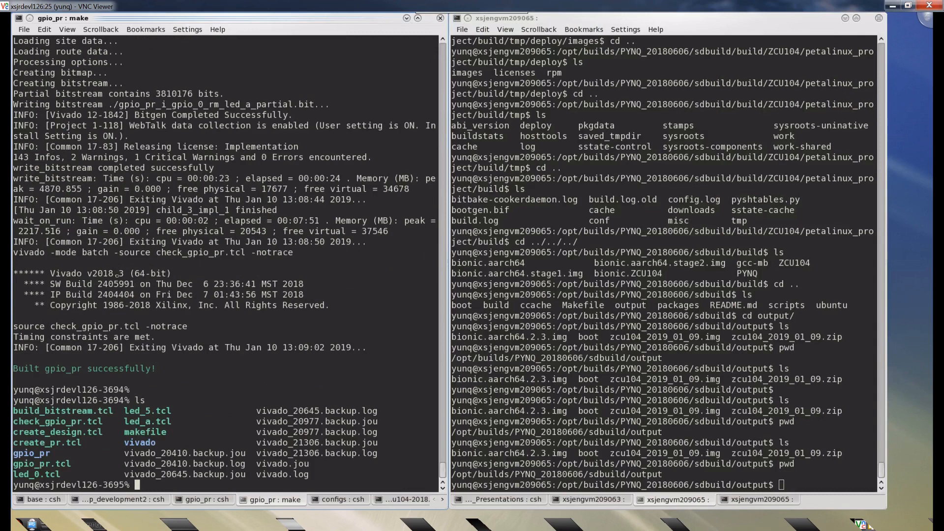
- Enter the generated gpio_pr project folder in the terminal and list its contents
text(cd gpio_pr)
key(Return)
text(ls)
key(Return)
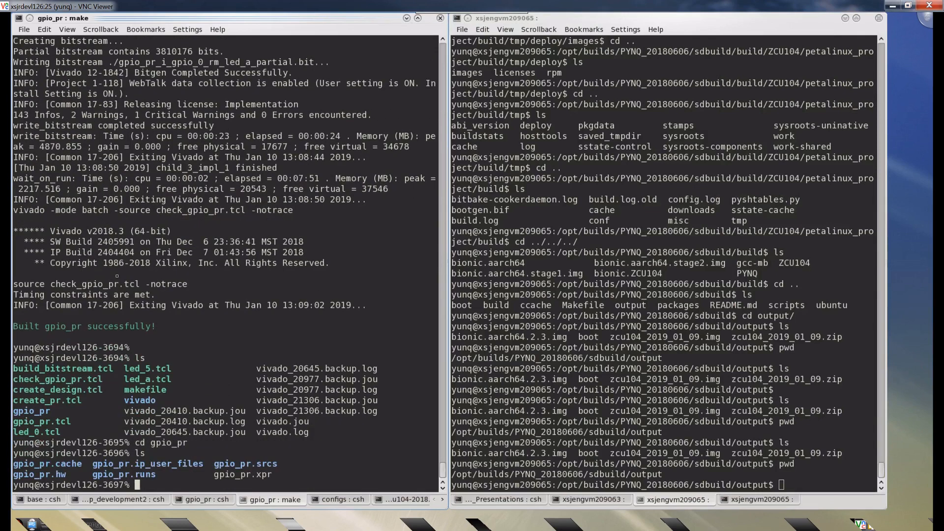
- View the project file gpio_pr.xpr in vi and quit without saving
text(vi gpio_pr.xpr)
key(Return)
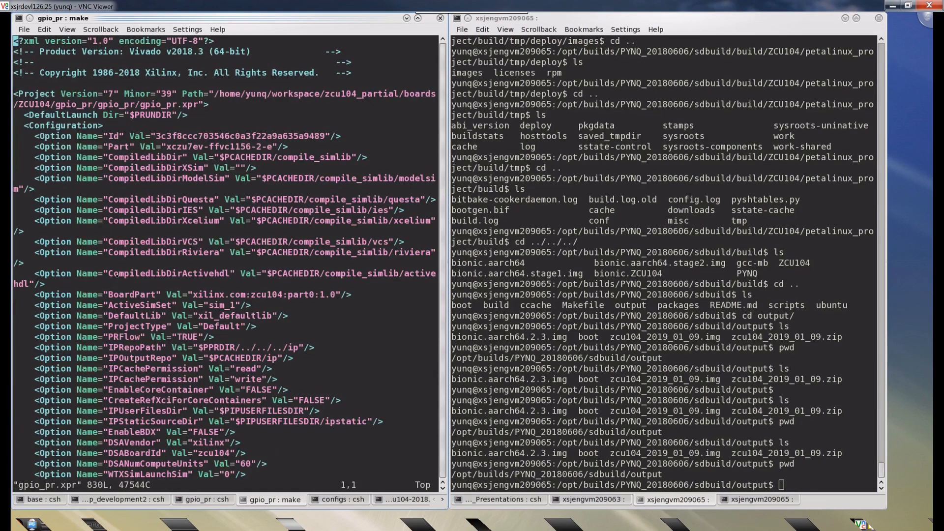
text(:q!)
key(Return)
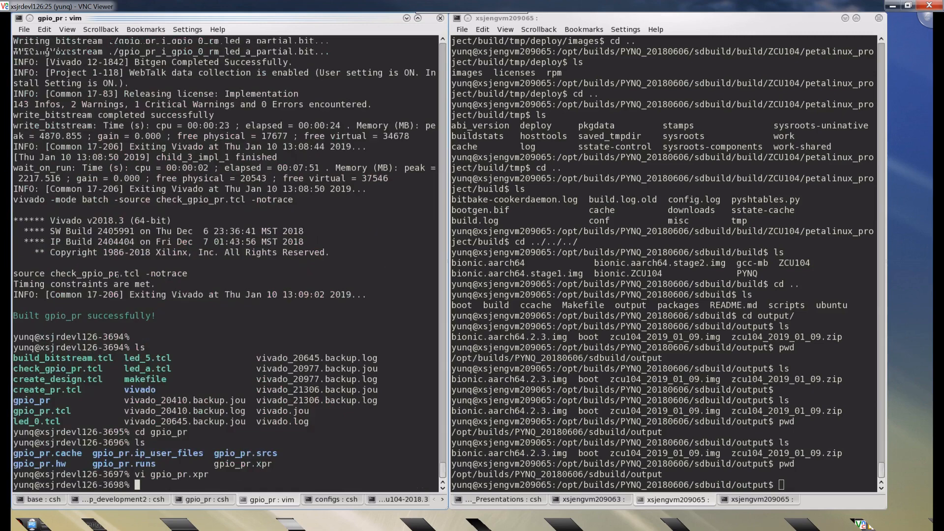
- List the project folder again and check which Vivado executable the shell uses
key(Return)
text(ls)
key(Return)
text(vivado)
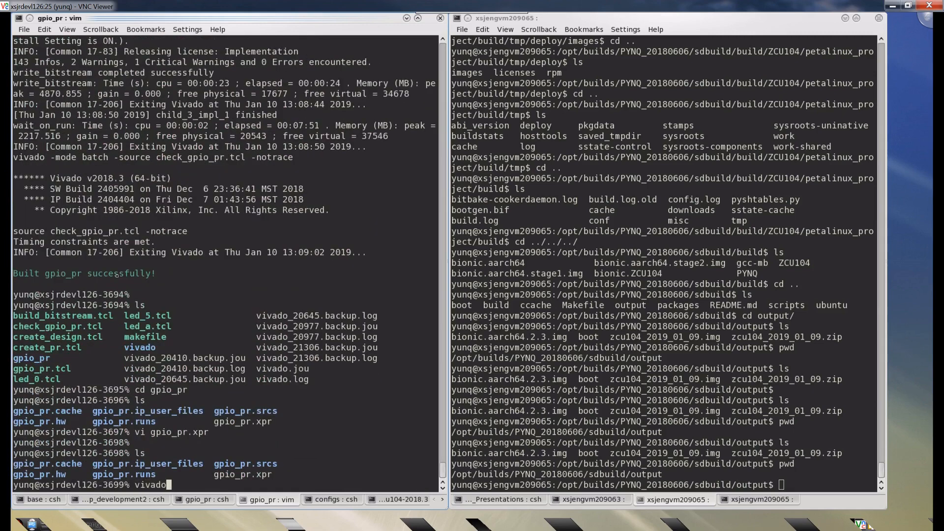
key(BackSpace)
key(BackSpace)
key(BackSpace)
key(BackSpace)
key(BackSpace)
key(BackSpace)
key(BackSpace)
text(which vivado)
key(Return)
- Launch Vivado from the terminal with the project file gpio_pr.xpr
text(vivado )
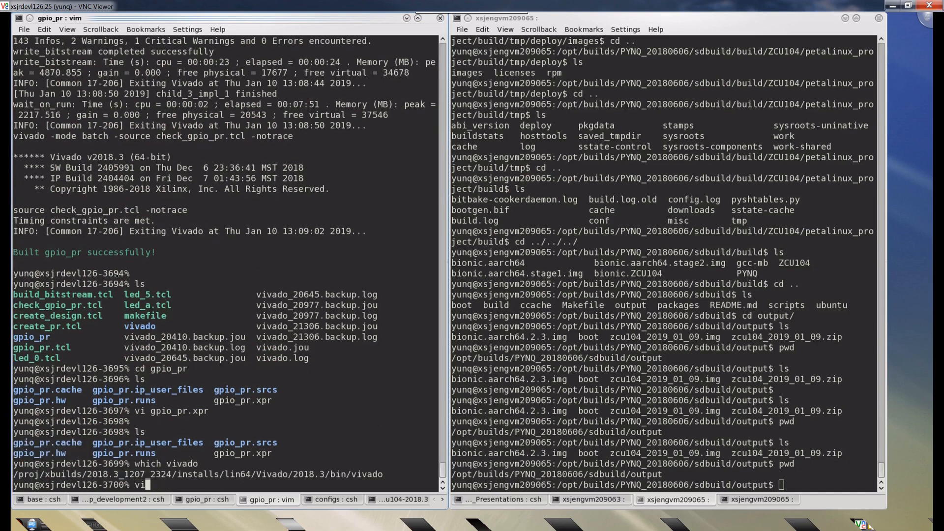
text(gpio_pr.xpr)
key(Return)
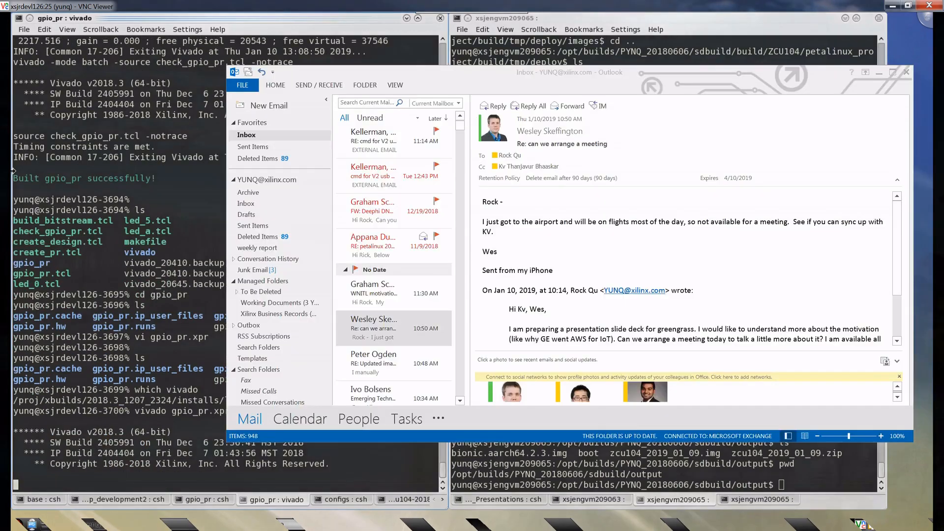
- Switch to the file explorer showing the hw_handoff folder and point out gpio_pr_bd.tcl
key(alt+Tab)
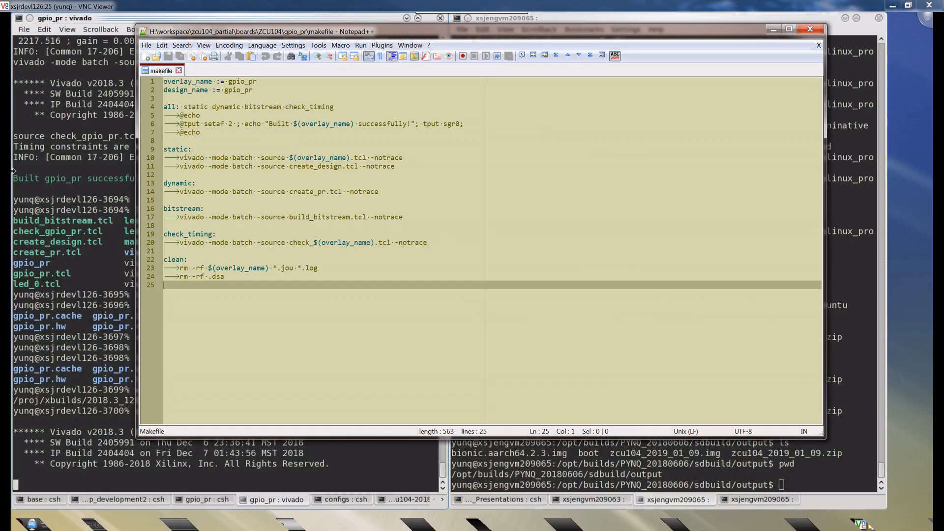
key(alt+Tab)
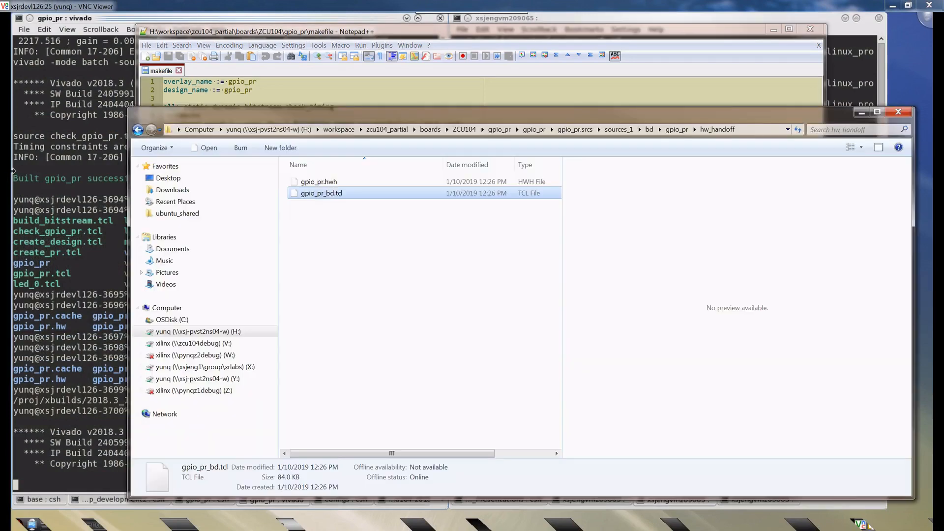
click(385, 243)
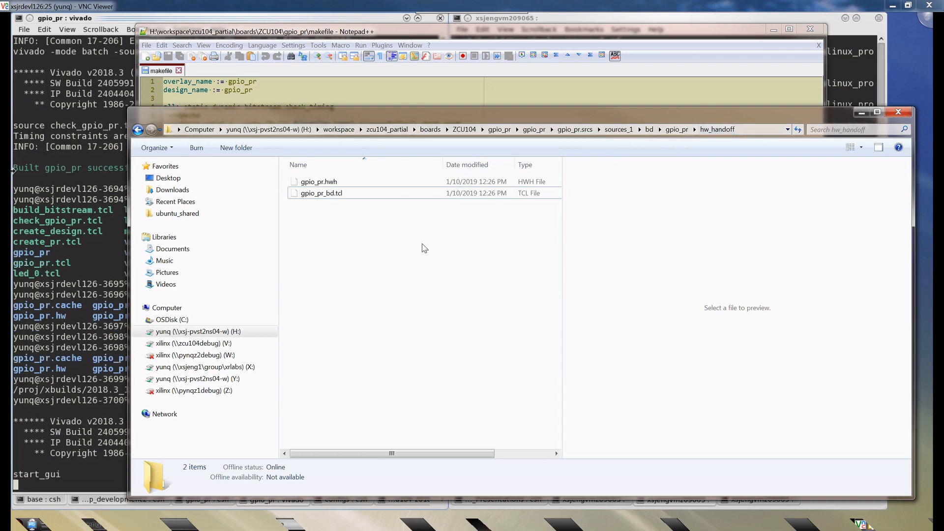
click(338, 194)
click(342, 210)
right_click(328, 198)
click(312, 217)
right_click(325, 195)
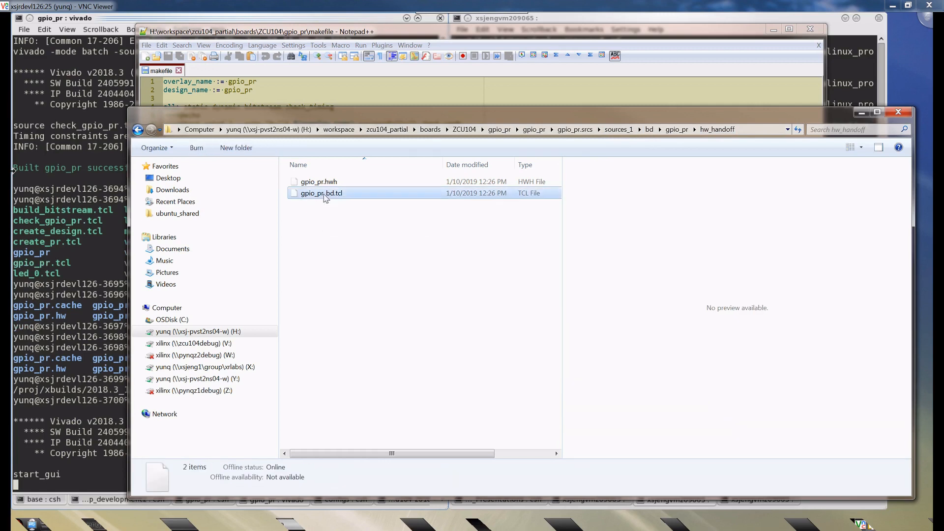
click(302, 224)
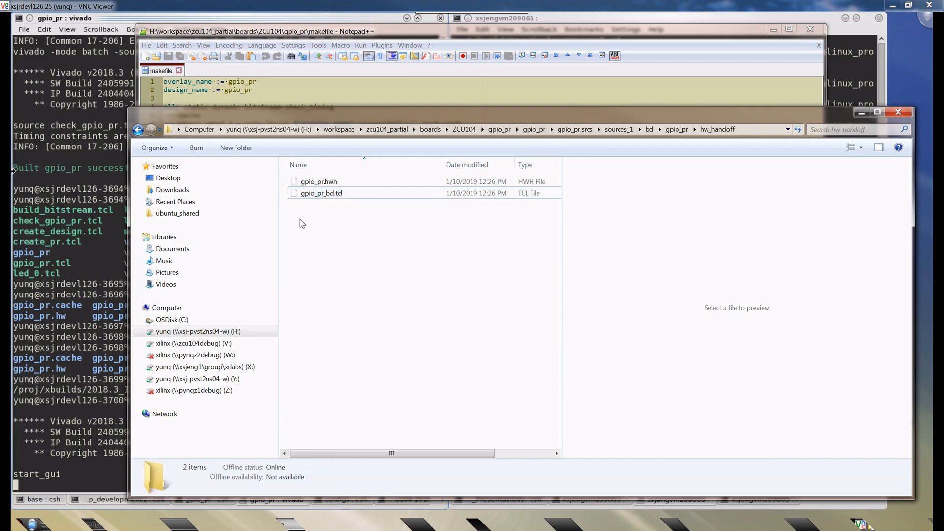
click(321, 195)
click(358, 226)
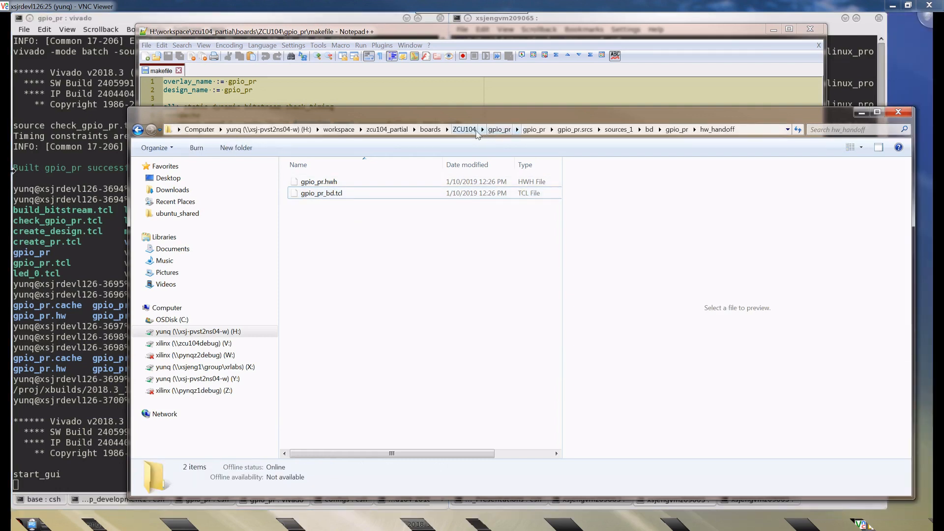
- Go to the gpio_pr folder under ZCU104 and open led_0.tcl in Notepad++
click(469, 131)
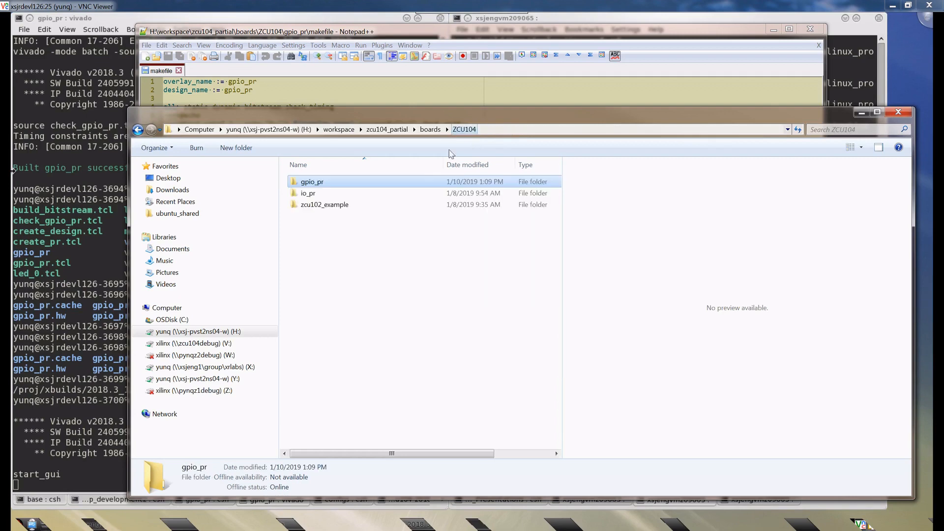
double_click(311, 183)
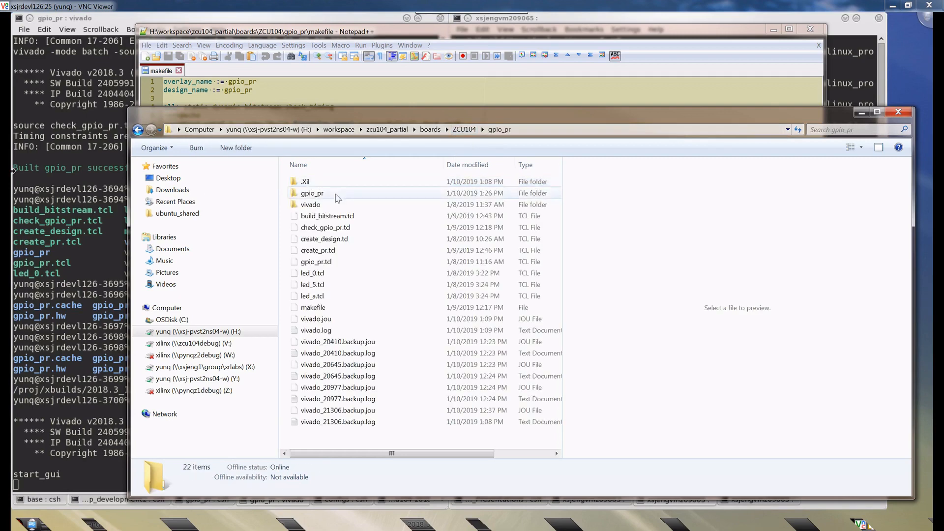
click(325, 262)
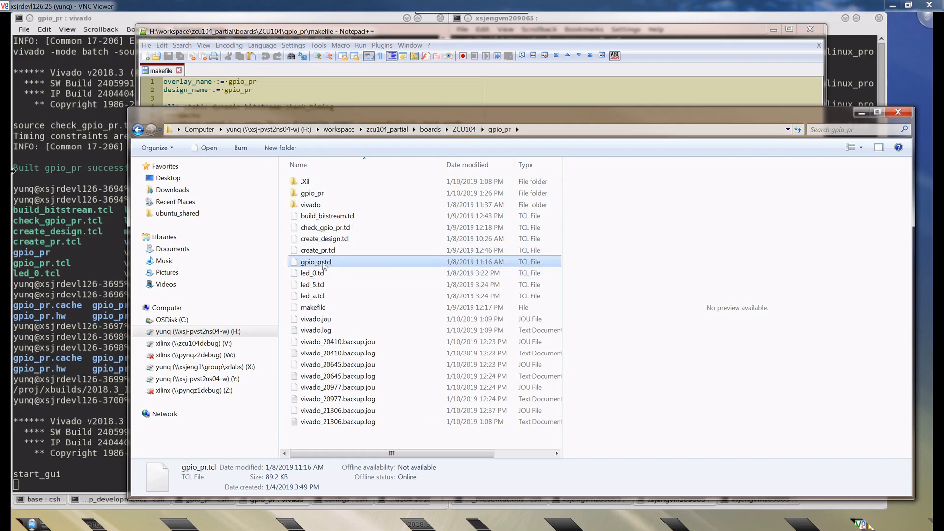
click(314, 275)
right_click(315, 278)
click(358, 307)
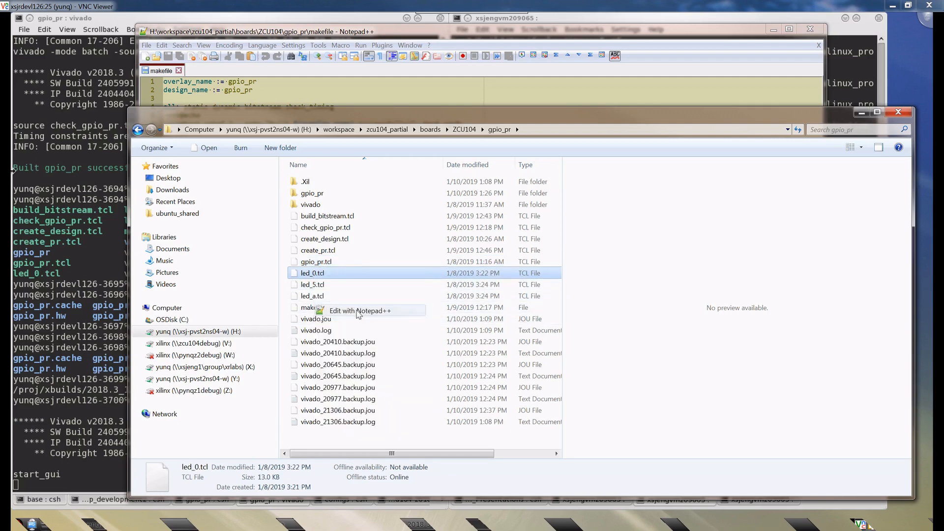
- Skim led_0.tcl down to its connections, address segments and main flow, then close it and minimize Notepad++
scroll(358, 310, down, 20)
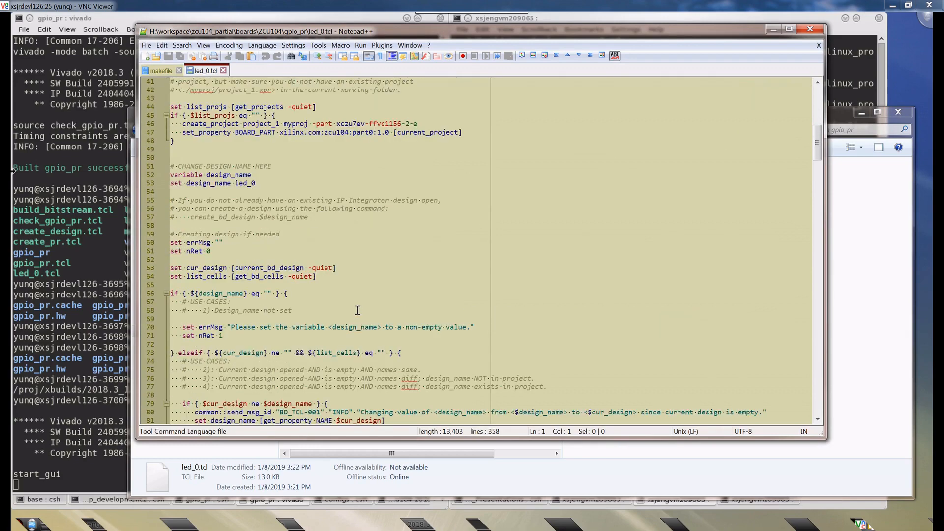
scroll(358, 309, down, 20)
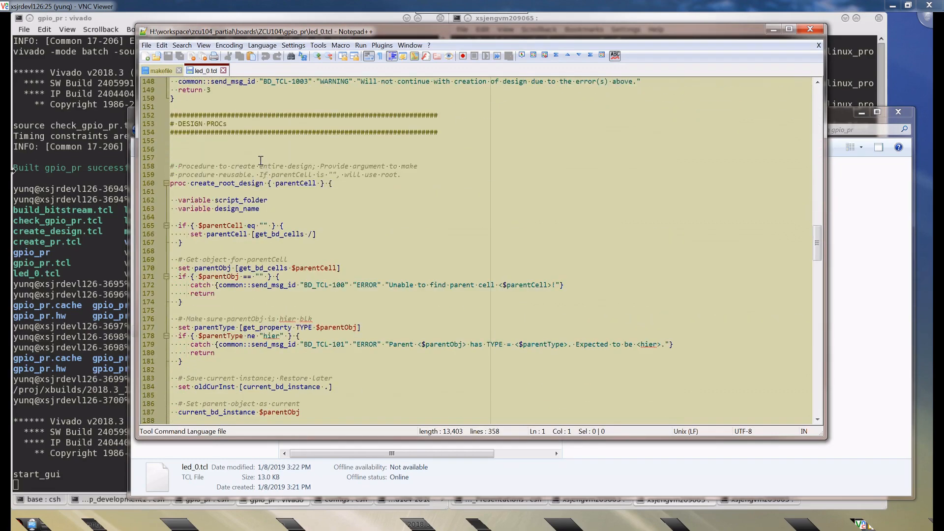
scroll(261, 161, down, 20)
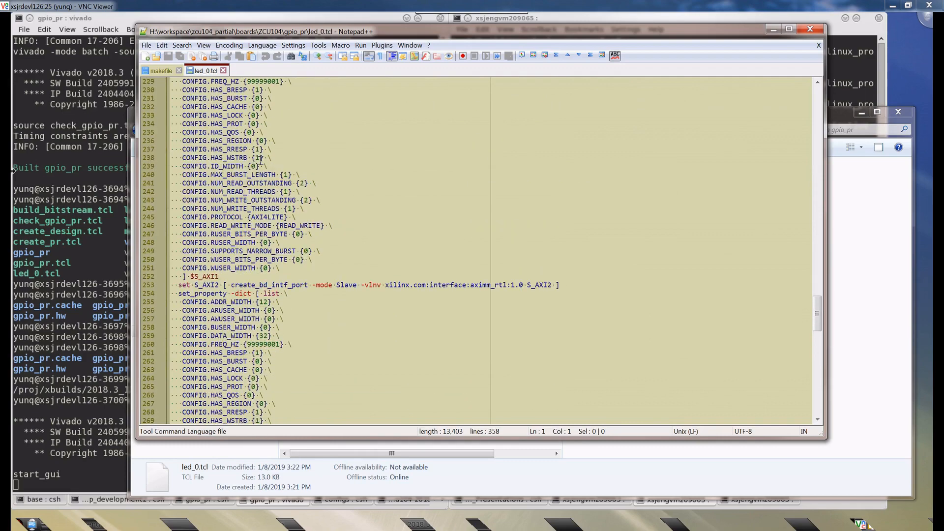
scroll(260, 161, down, 20)
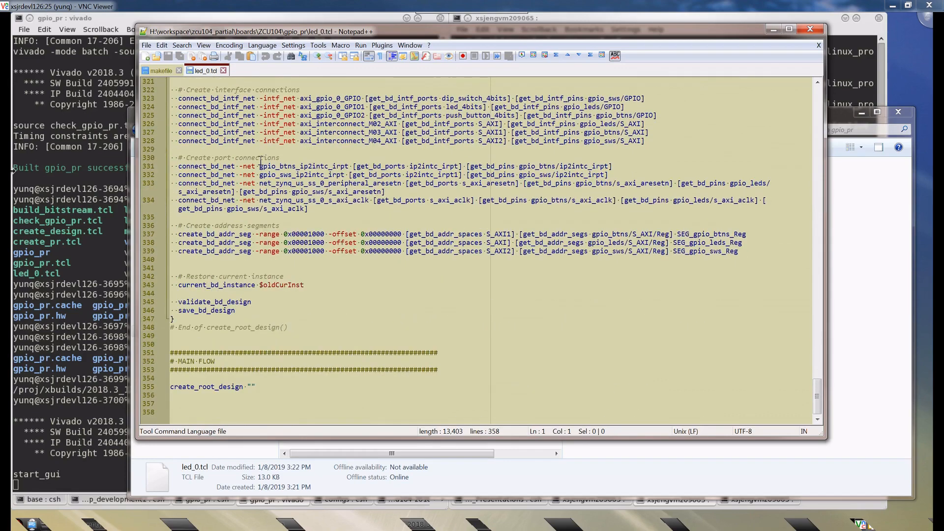
click(223, 70)
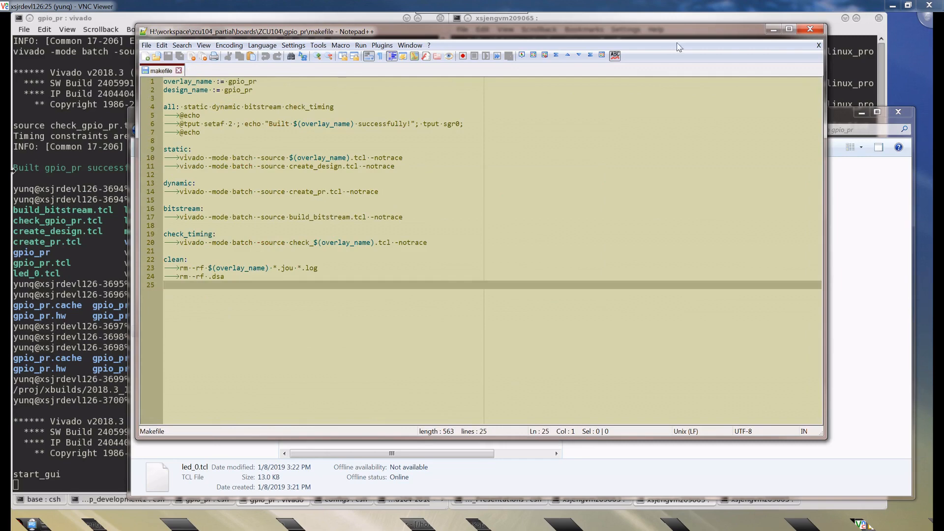
click(774, 29)
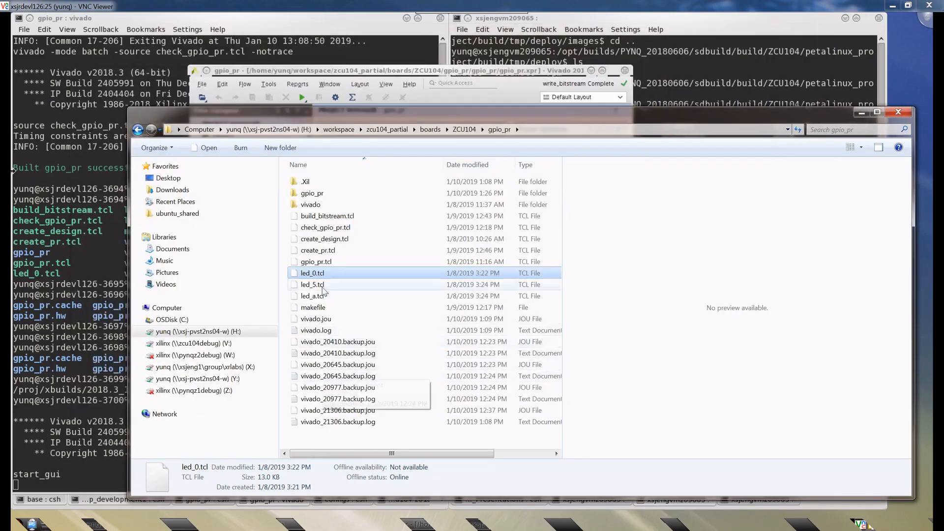
- Point out gpio_pr.tcl, led_0.tcl, led_5.tcl and led_a.tcl in turn, and maximize the Vivado window
click(320, 262)
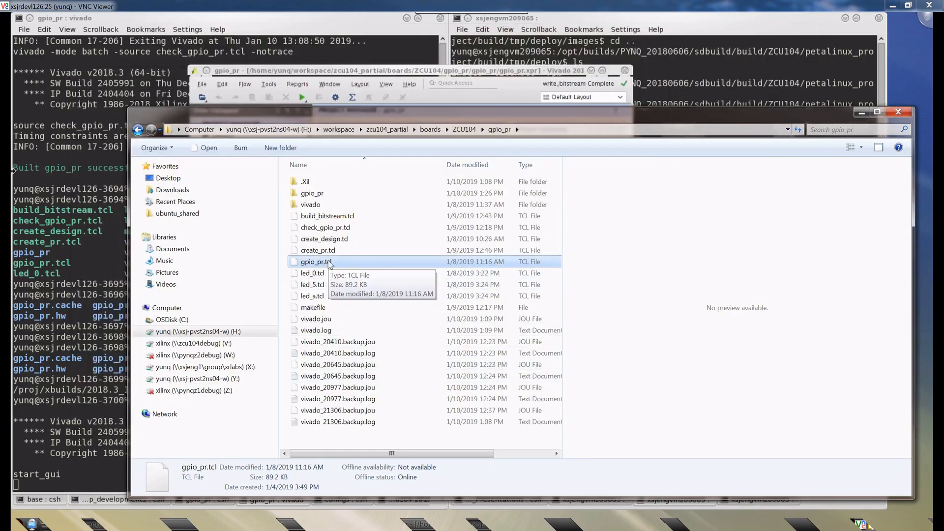
click(316, 275)
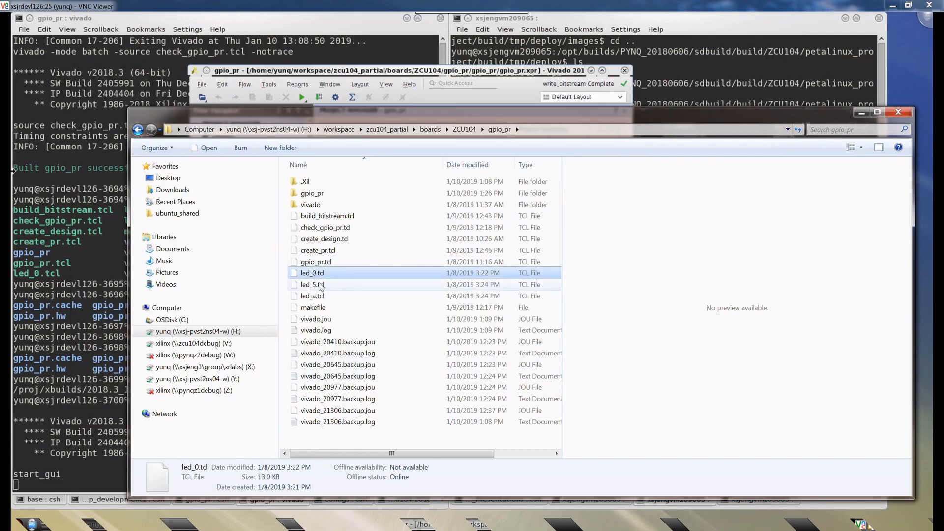
click(320, 286)
click(321, 296)
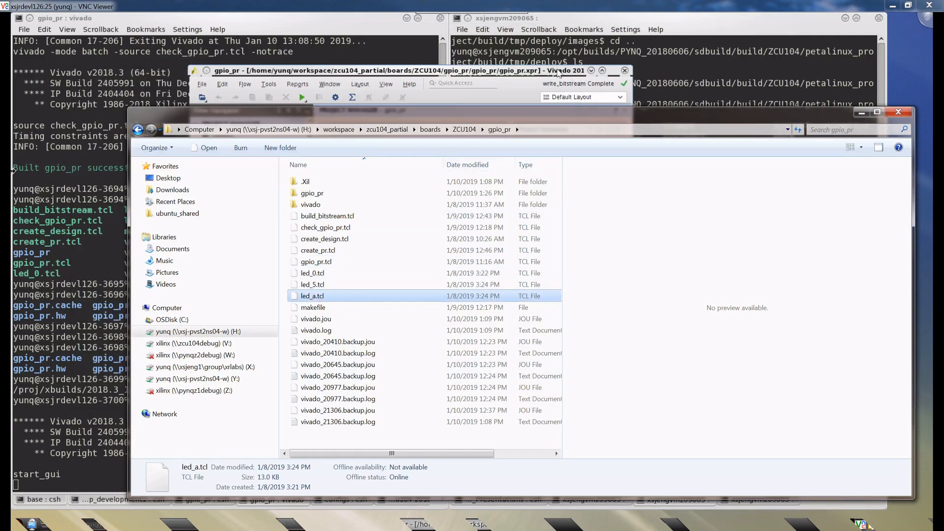
double_click(558, 73)
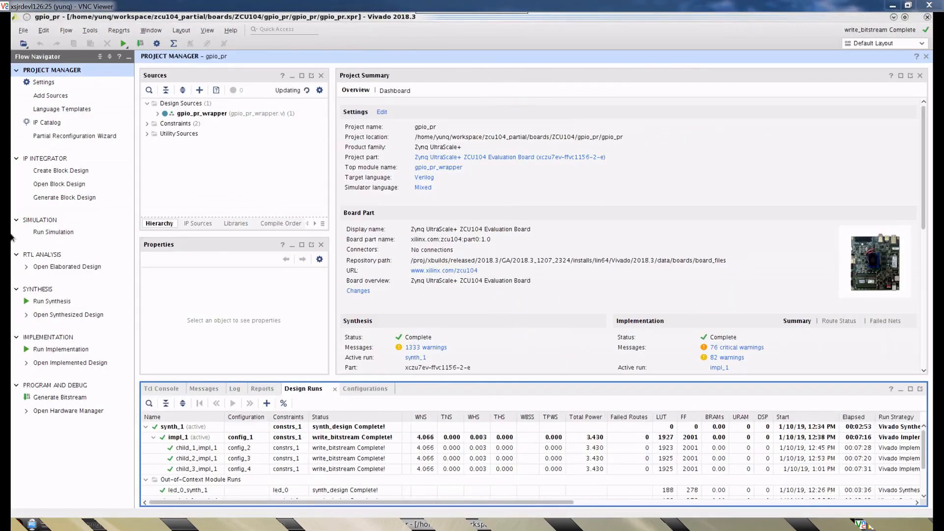
- Return to the file explorer and go over the reconfigurable module scripts from led_0.tcl to led_a.tcl
key(alt+Tab)
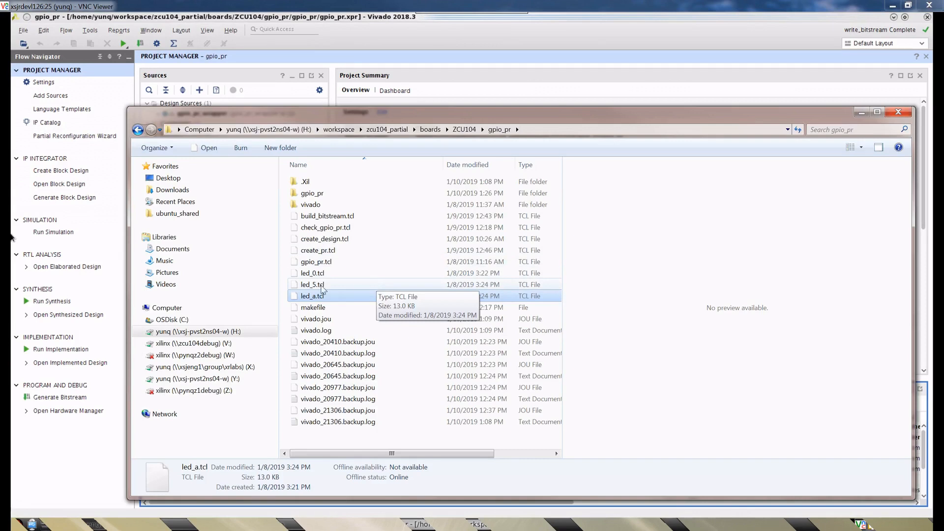
key(Up)
key(Up)
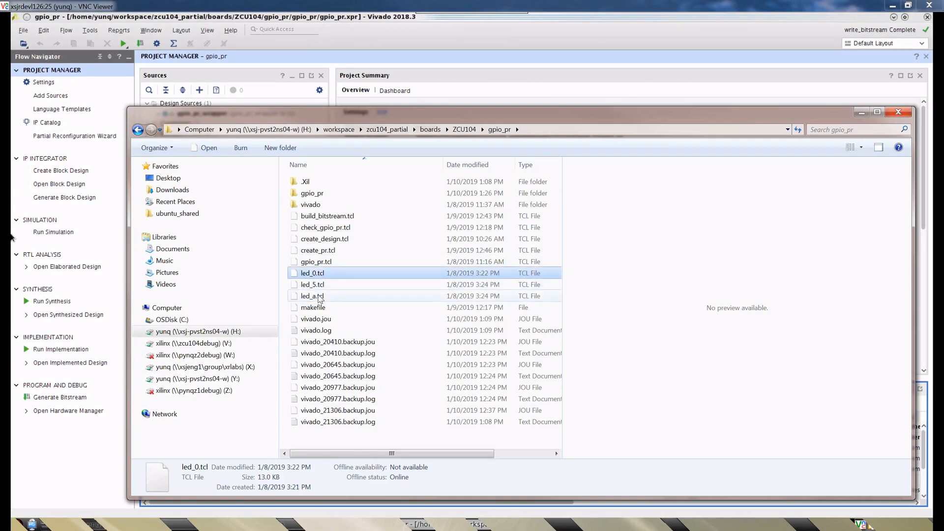
click(321, 297)
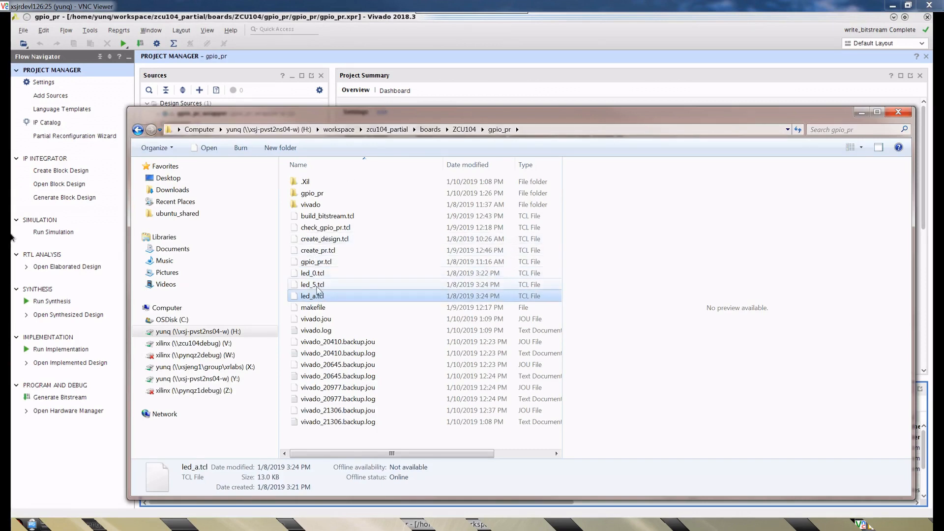
- Switch back to Vivado and open the gpio_pr.bd block design
click(412, 47)
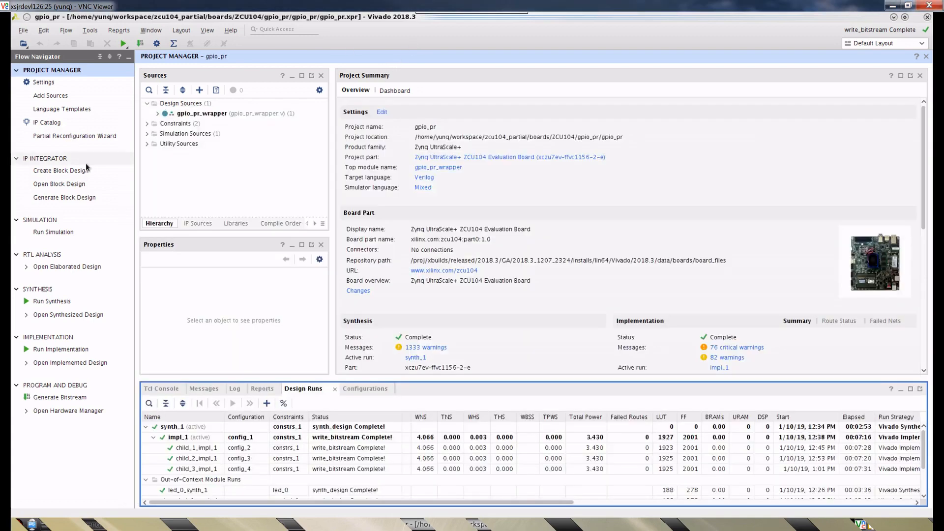
click(69, 184)
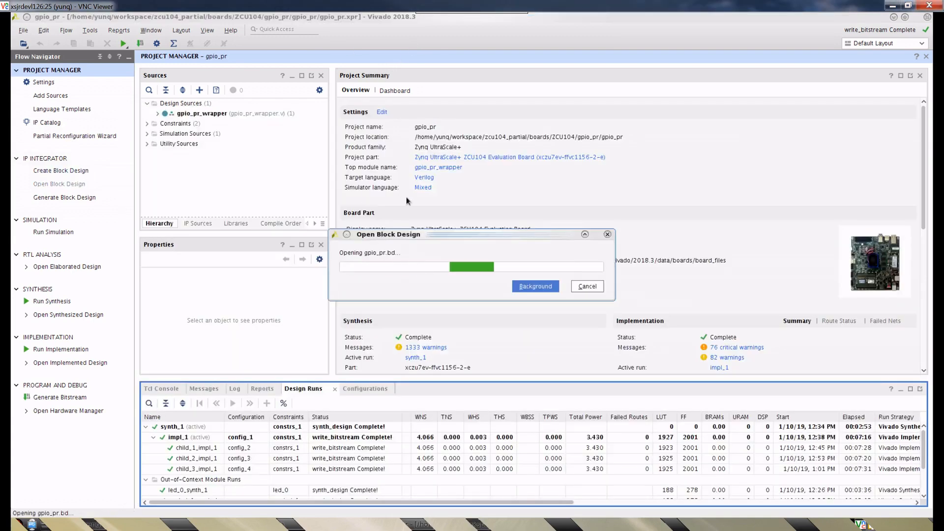
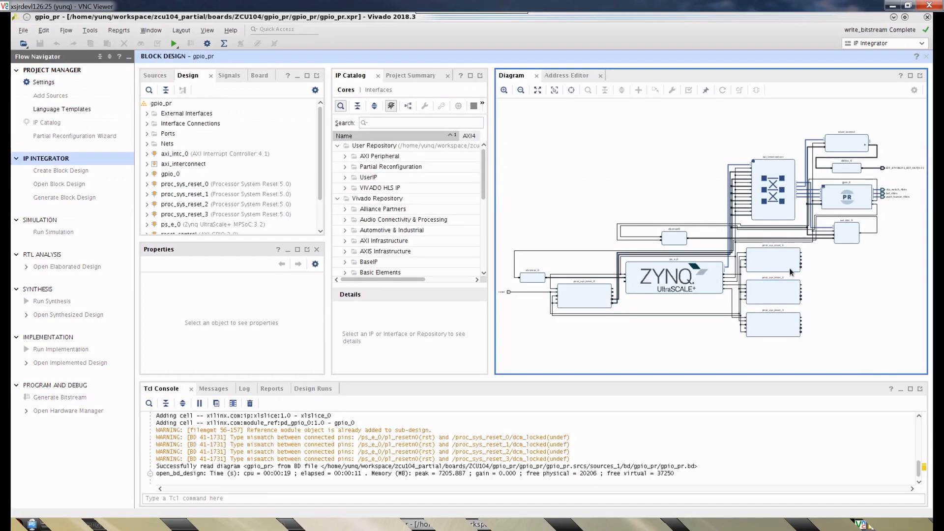
- Inspect the gpio_0 block in the gpio_pr diagram and list its available reconfigurable module designs
scroll(803, 265, up, 2)
scroll(831, 258, up, 2)
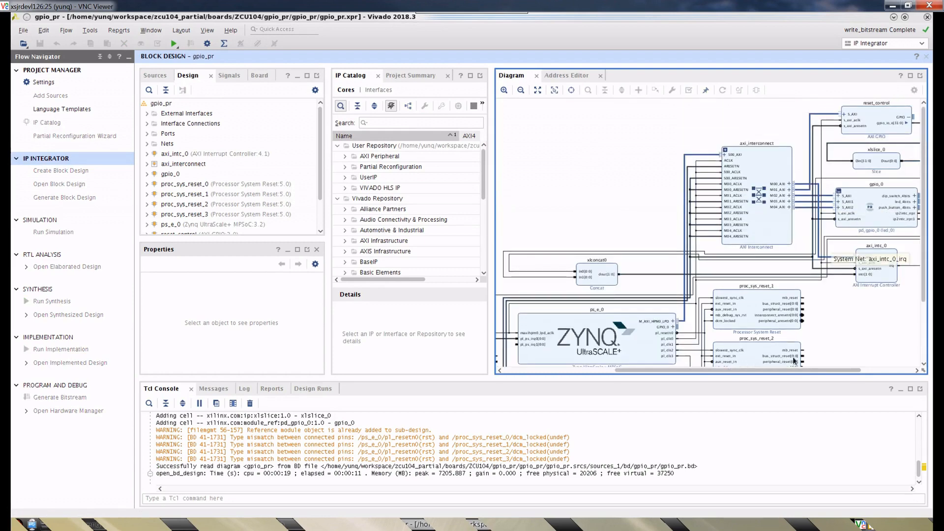
drag(809, 373, 859, 372)
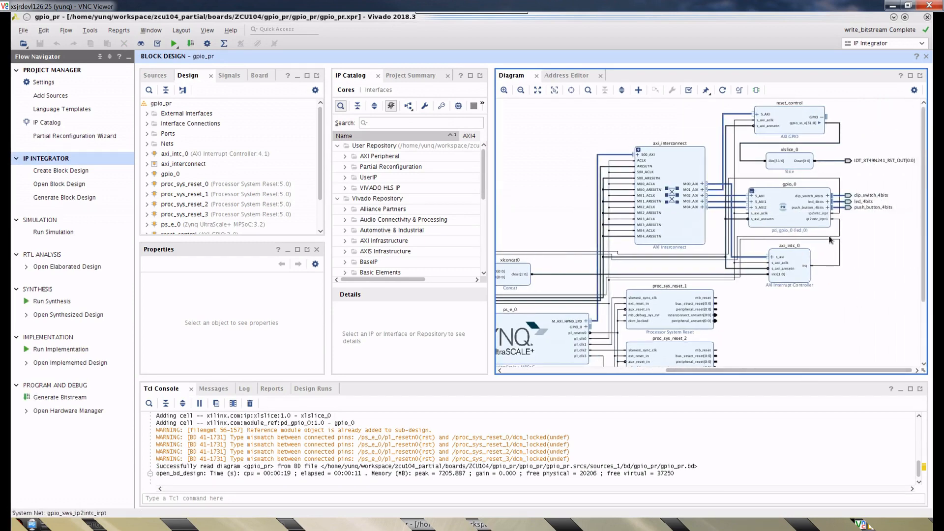
scroll(792, 206, up, 2)
scroll(792, 205, up, 2)
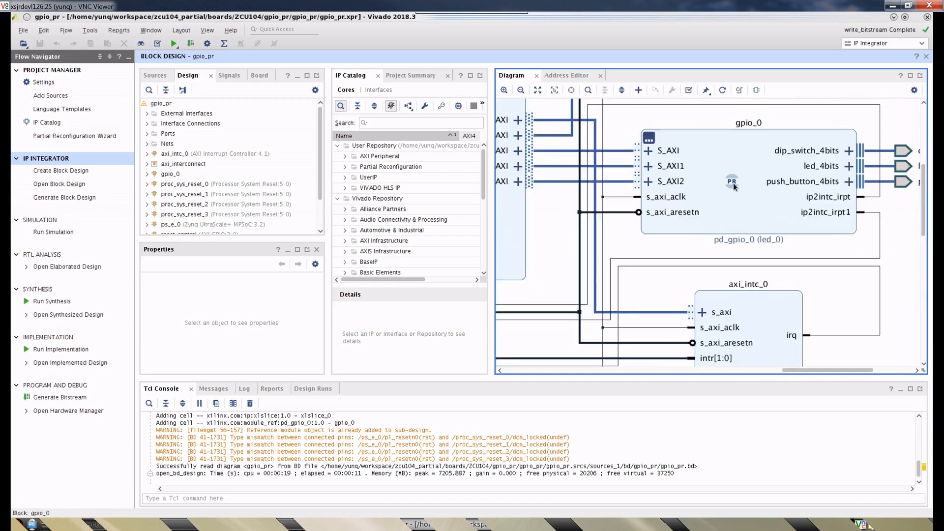
click(650, 140)
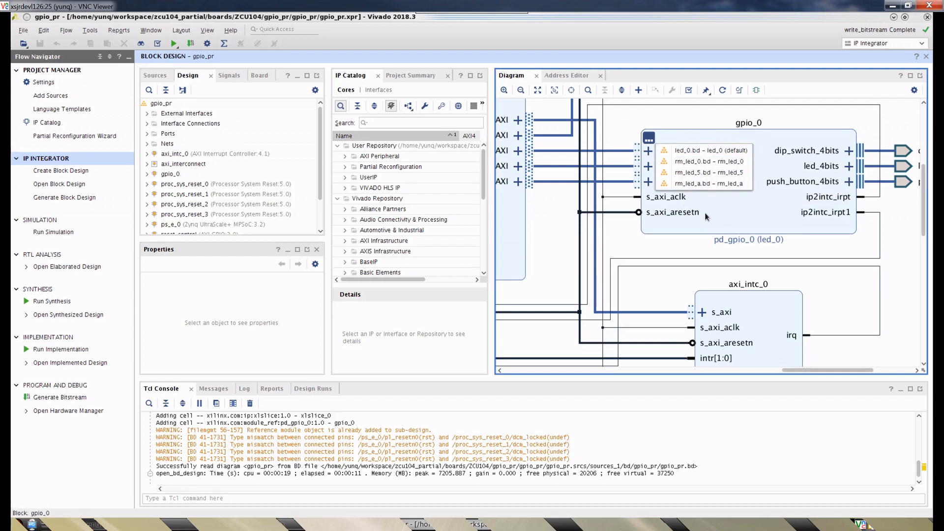
click(708, 174)
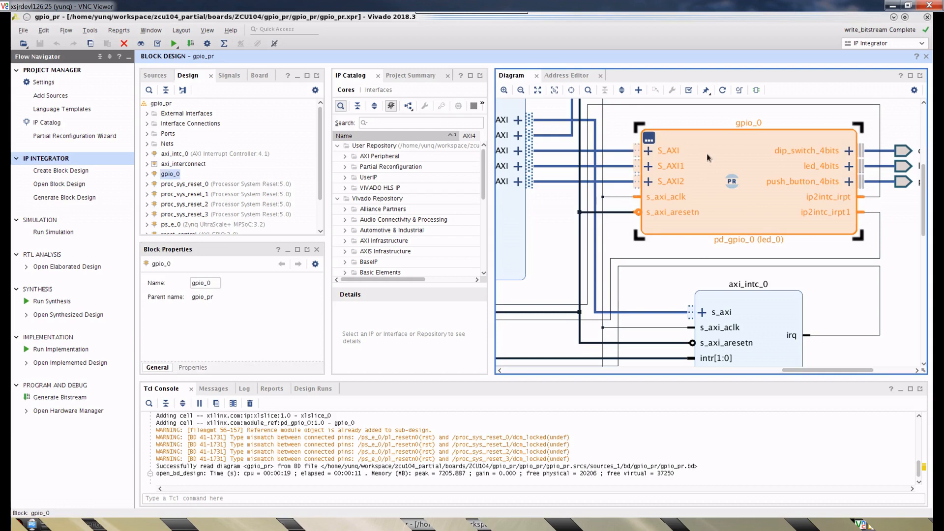
click(695, 119)
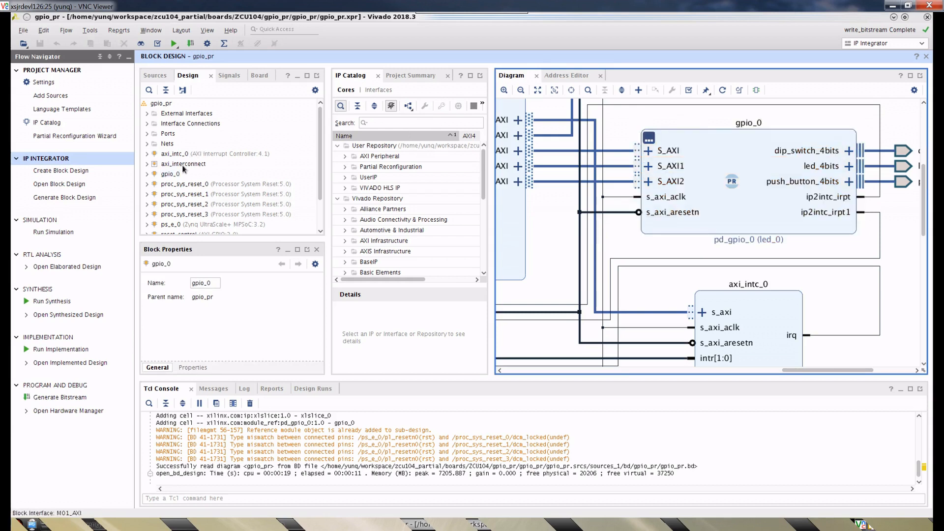
- Open the default led_0.bd block design from the module list of the gpio_0 block
click(684, 171)
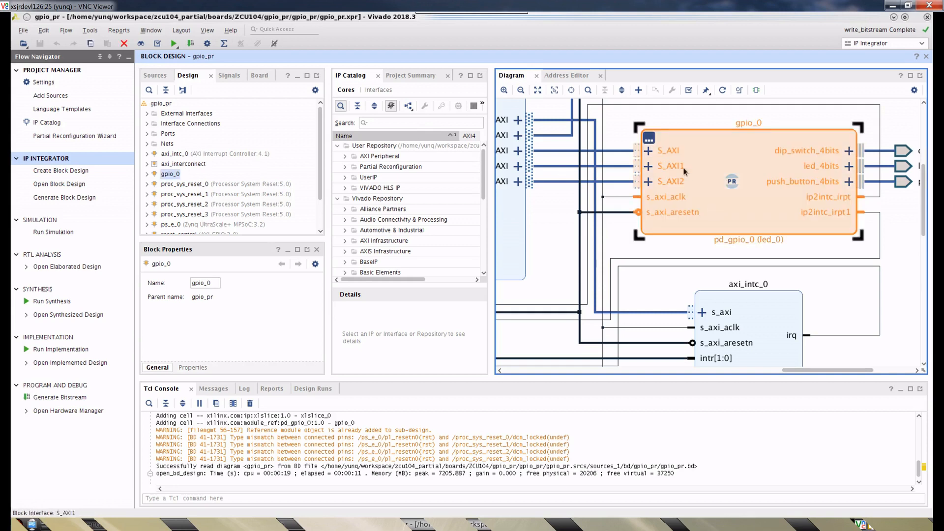
click(649, 138)
click(710, 150)
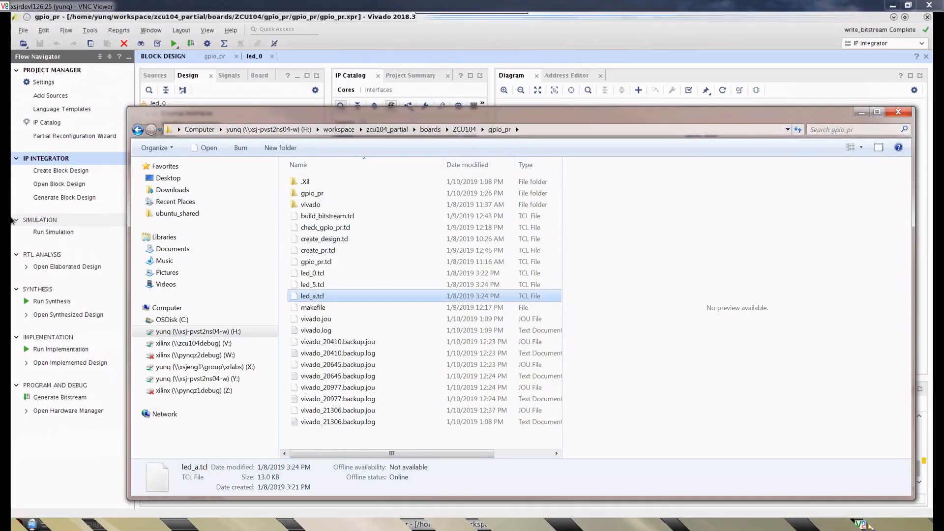
- In the file explorer, browse from the gpio_pr project through gpio_pr.srcs, sources_1, bd and rm_led_0 to the hw_handoff folder
double_click(312, 193)
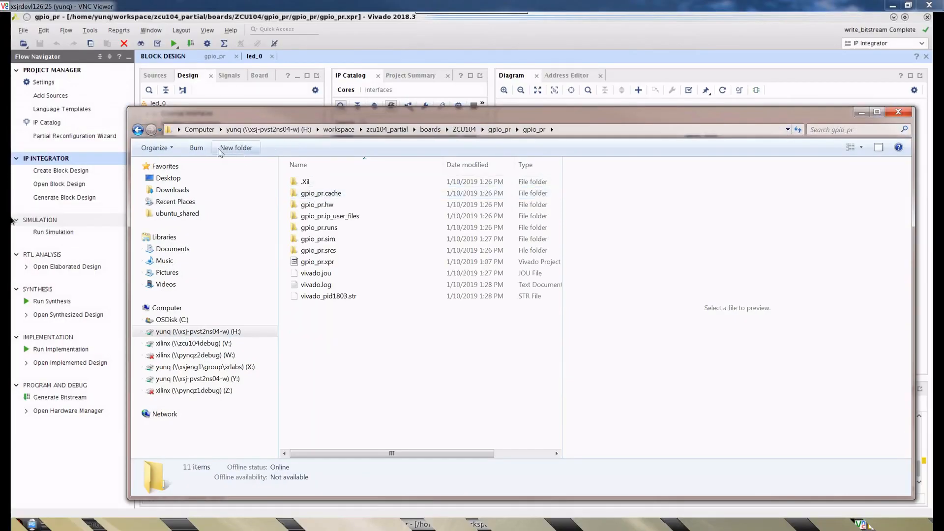
double_click(318, 250)
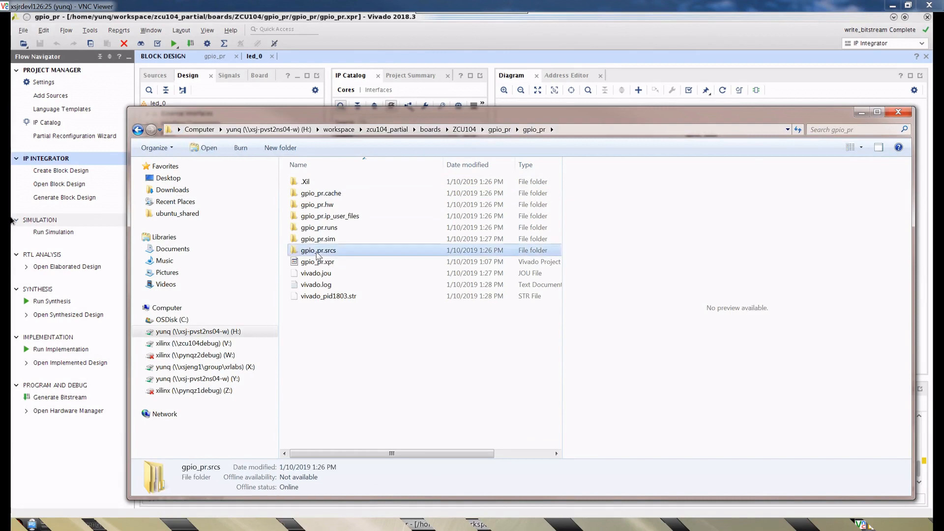
double_click(311, 193)
double_click(311, 186)
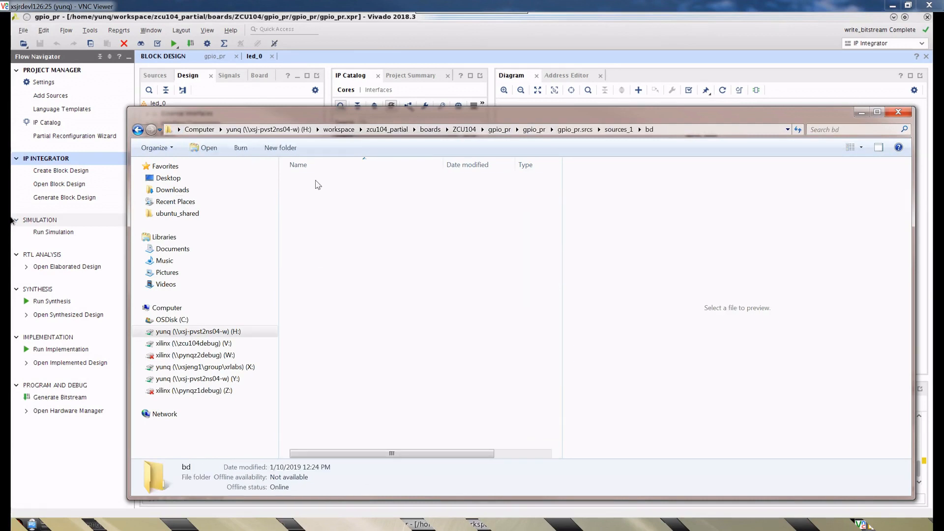
double_click(317, 205)
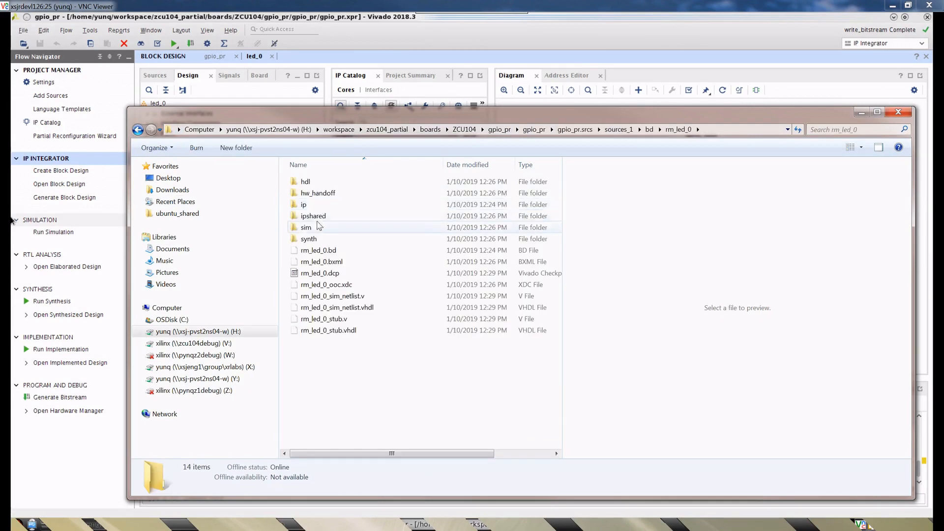
double_click(316, 193)
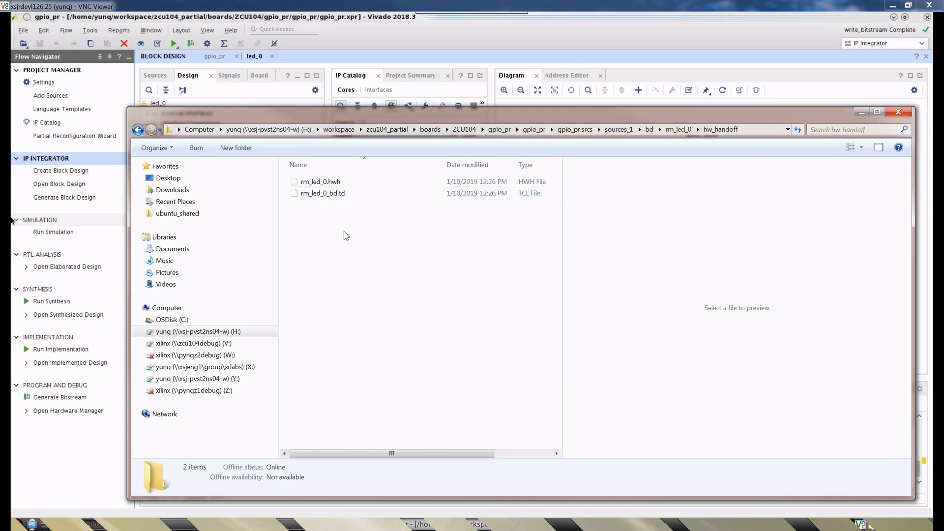
- Go back up to the ZCU104 gpio_pr folder and select led_0.tcl
click(534, 129)
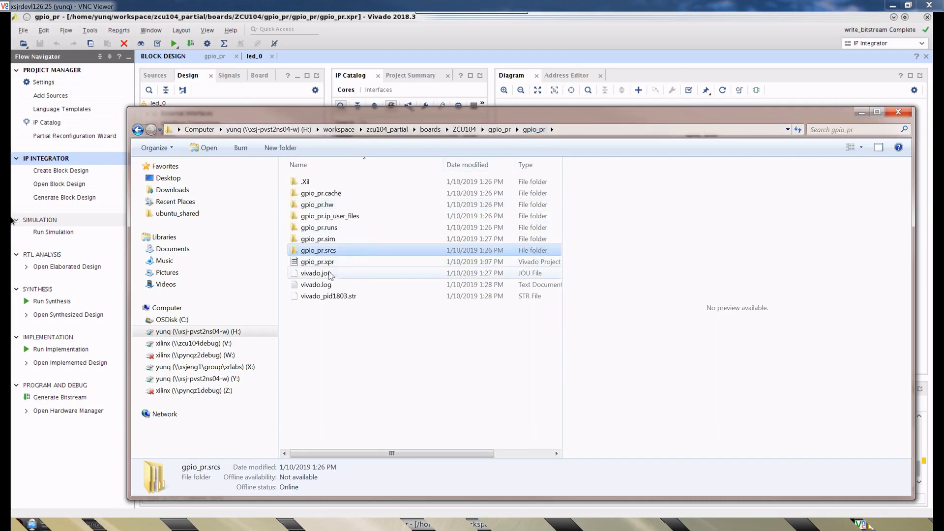
click(494, 131)
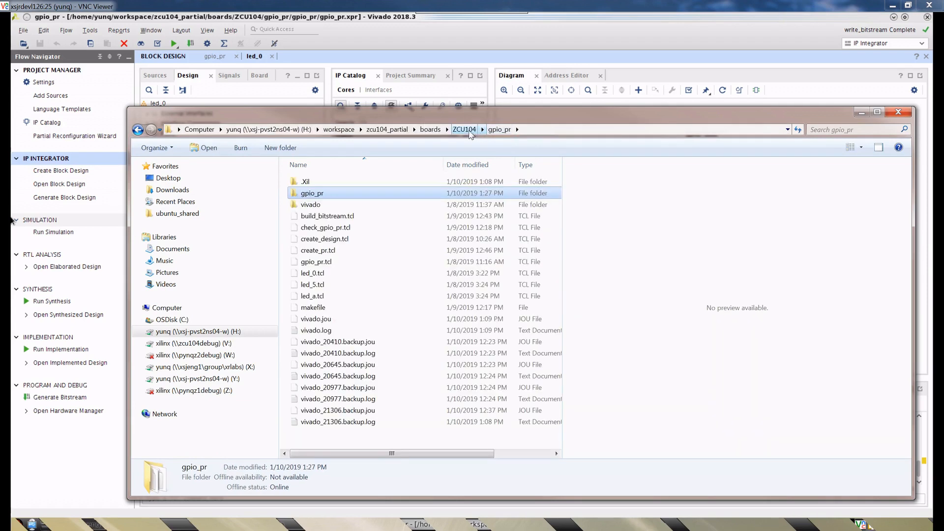
click(320, 274)
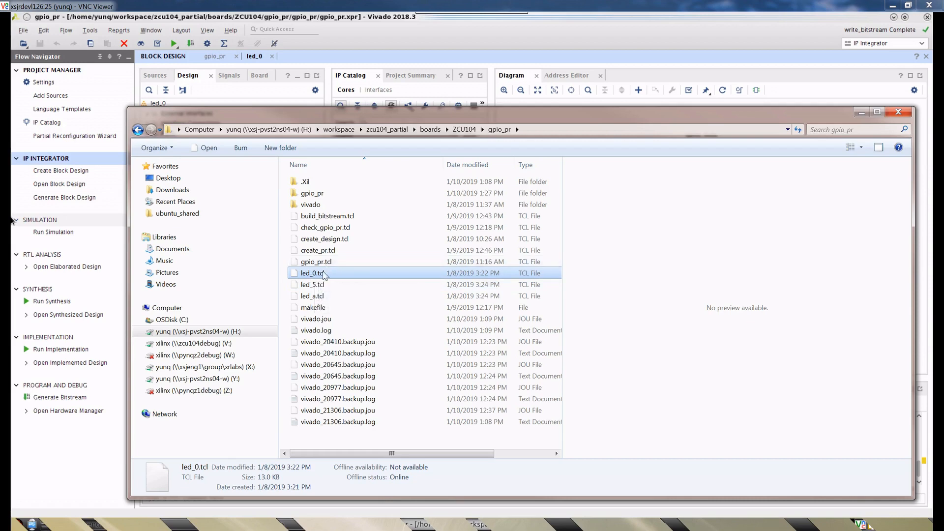
- Return to Vivado and review the gpio_leds IP configuration with its default output value, leaving it unmodified
click(528, 23)
click(711, 154)
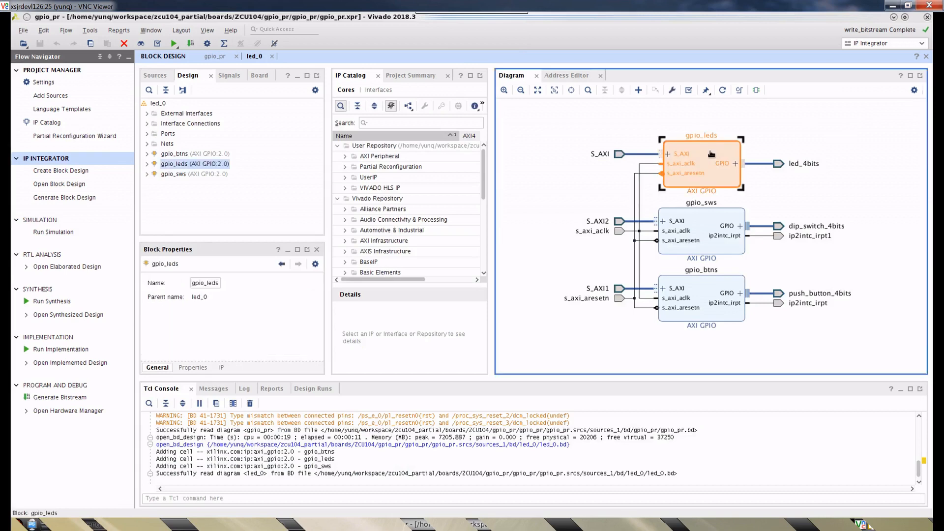
double_click(711, 153)
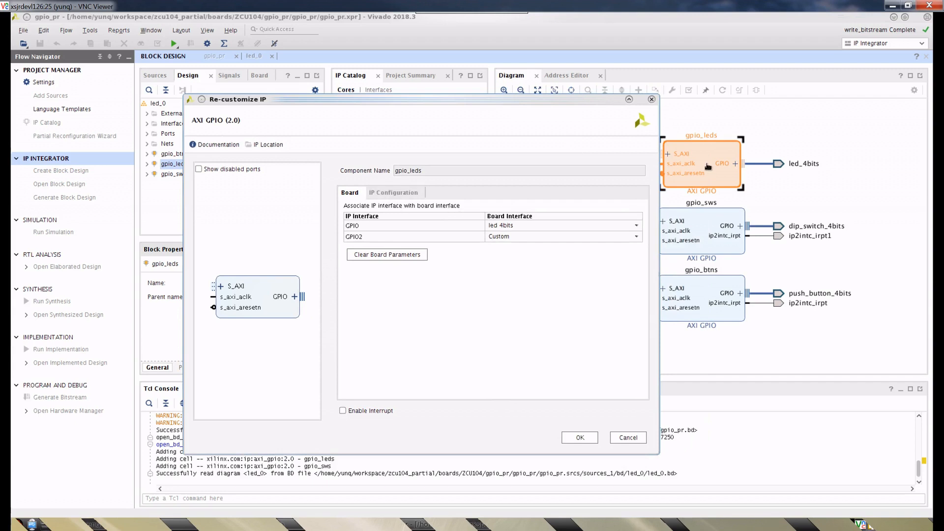
click(399, 197)
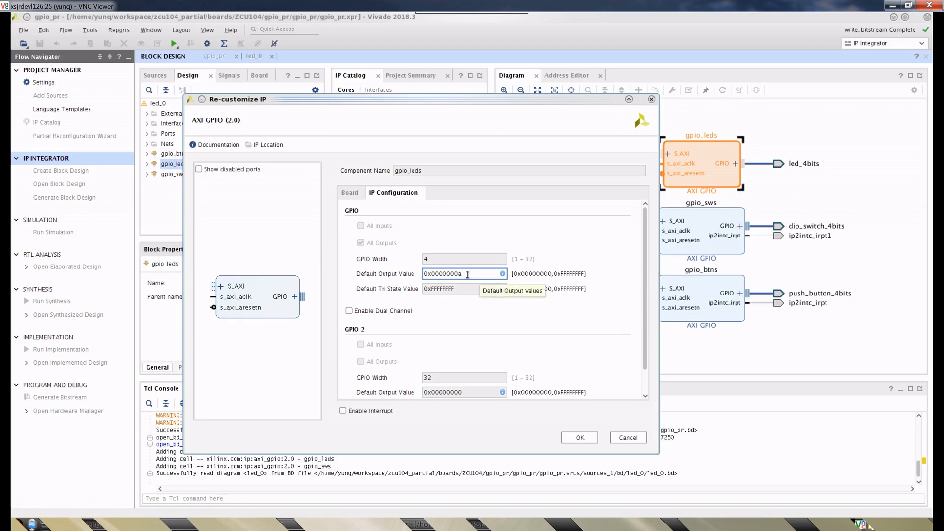
click(628, 438)
click(843, 138)
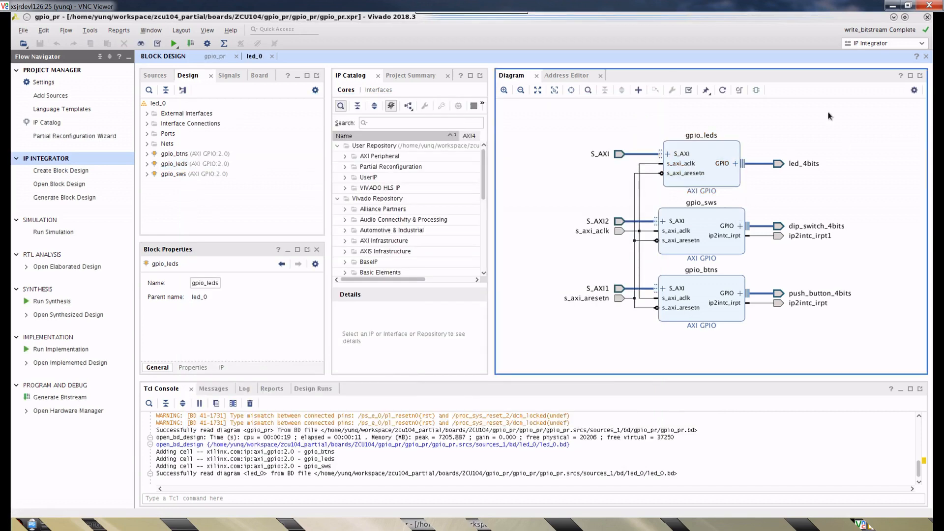
- Exit Vivado
click(23, 30)
click(39, 236)
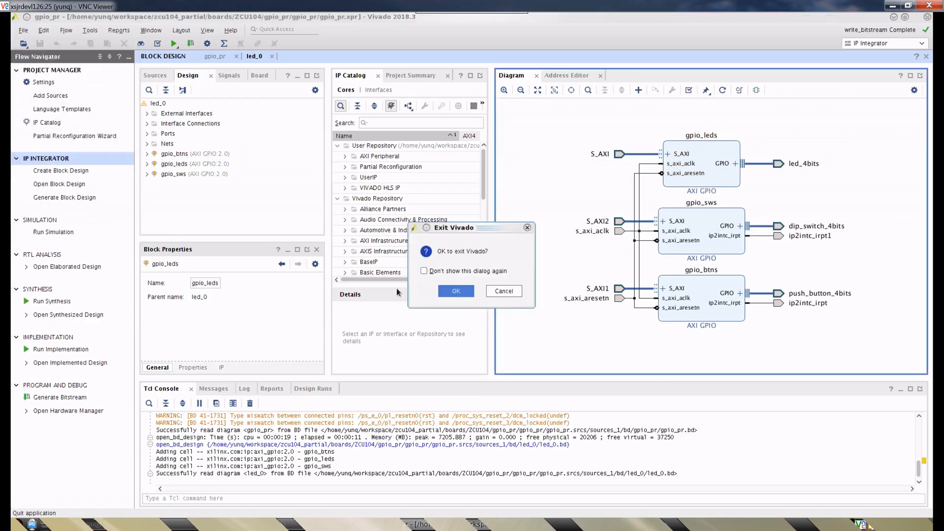
click(460, 294)
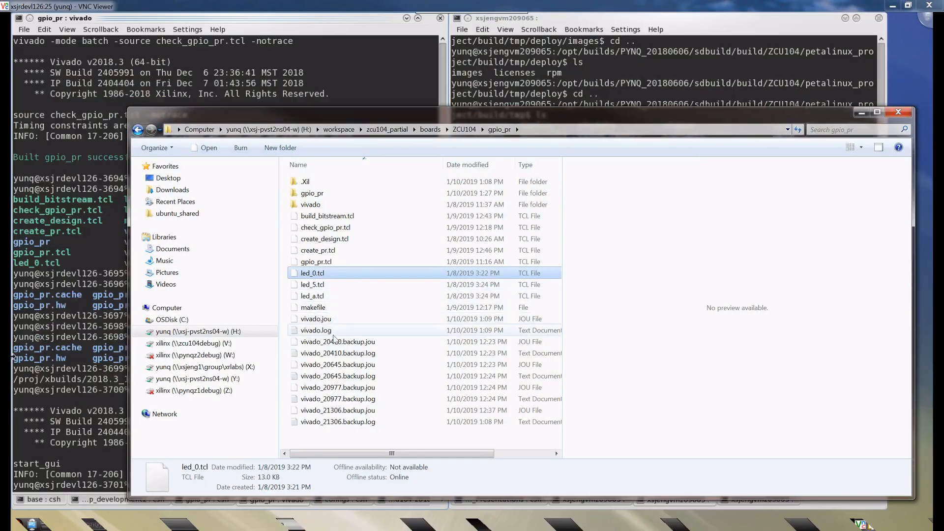
- In the file explorer, browse from the gpio_pr project folder through gpio_pr.srcs and sources_1 to the bd folder
click(326, 250)
click(317, 197)
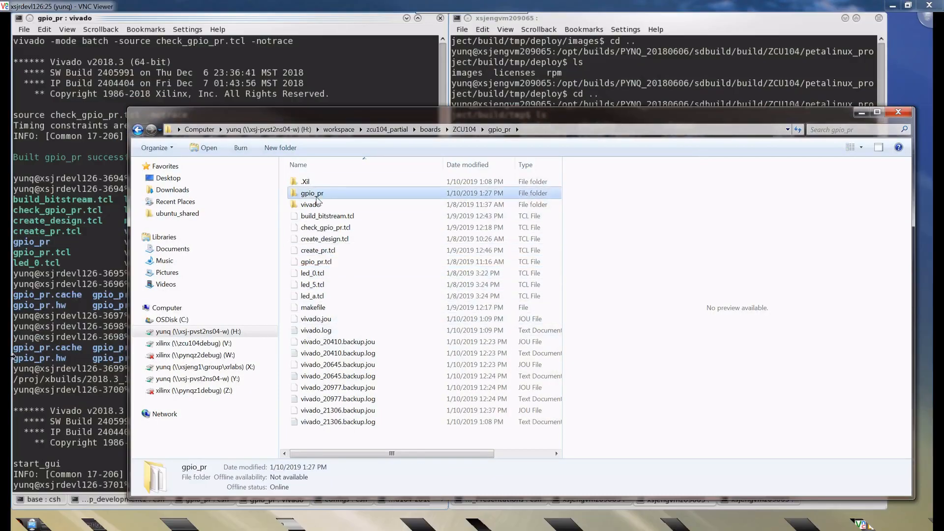
double_click(318, 197)
click(319, 251)
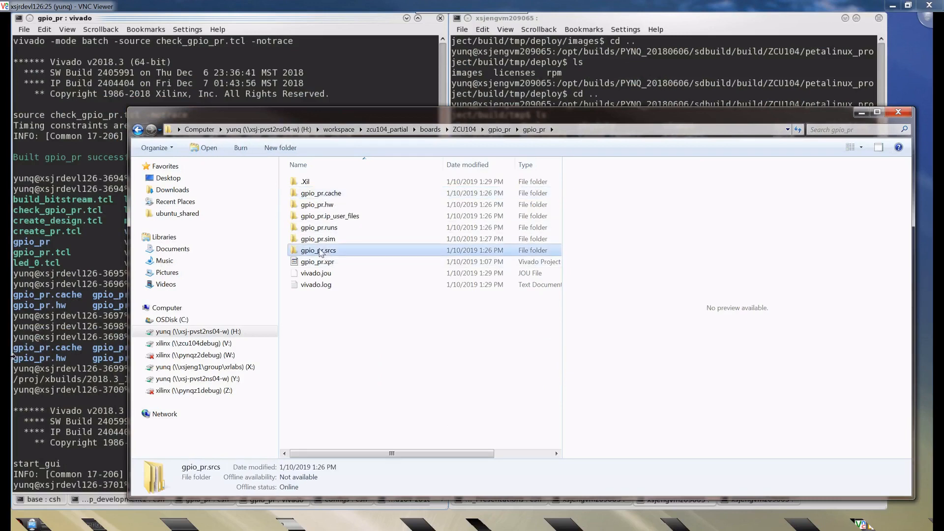
double_click(320, 251)
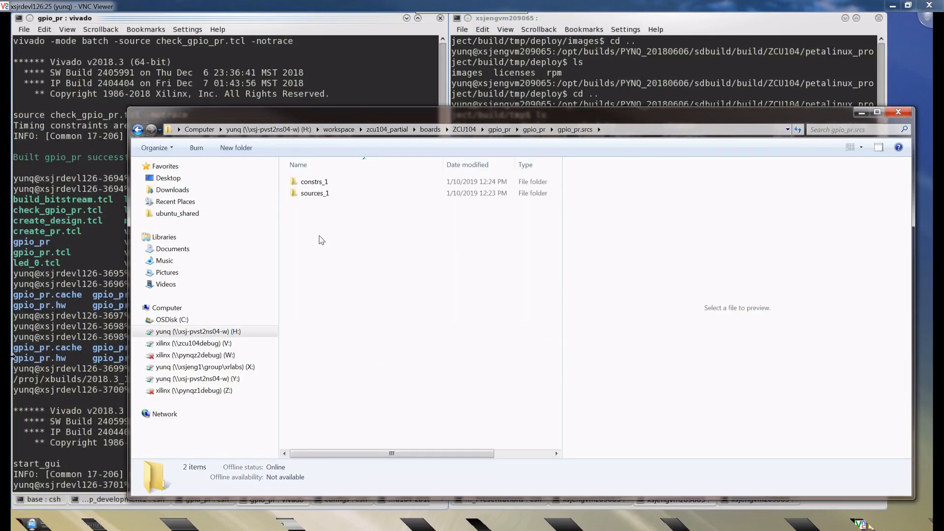
double_click(322, 192)
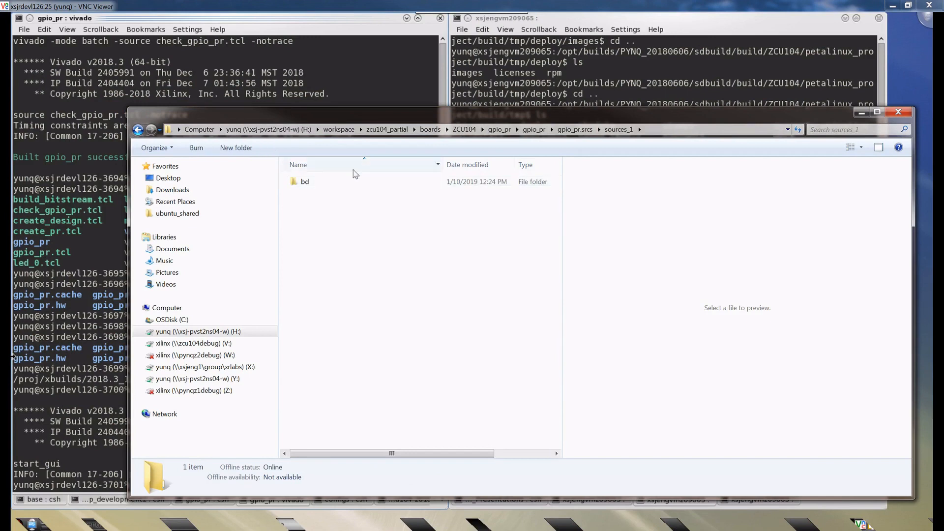
double_click(386, 183)
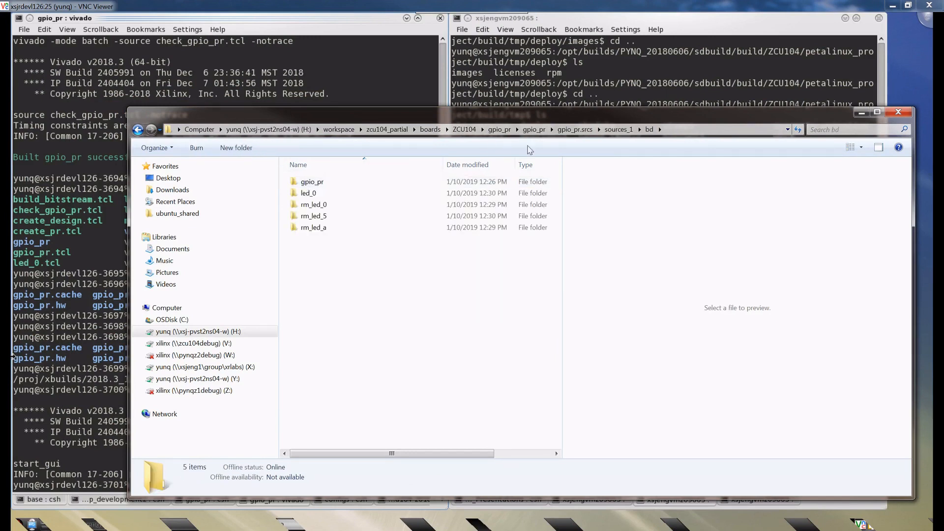
- Browse from the bd folder to impl_1 inside gpio_pr.runs and look through its implementation output files
click(551, 130)
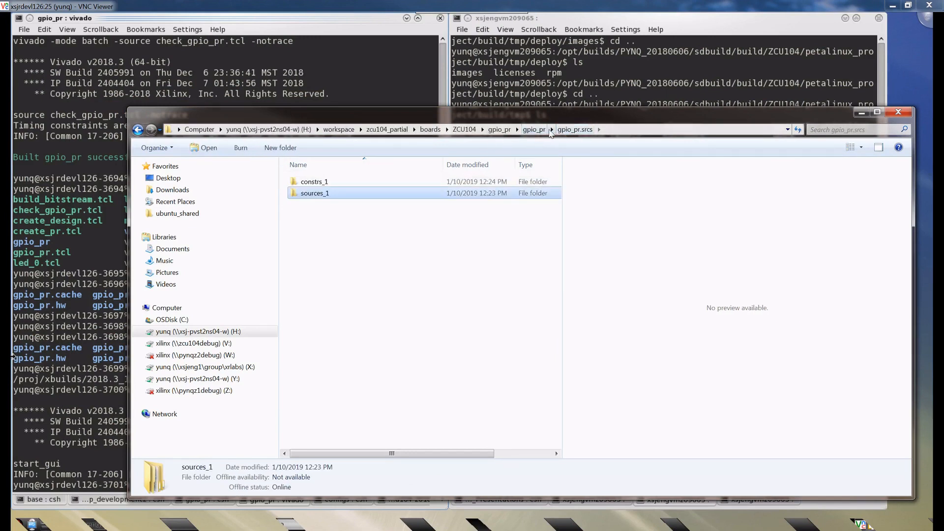
click(539, 130)
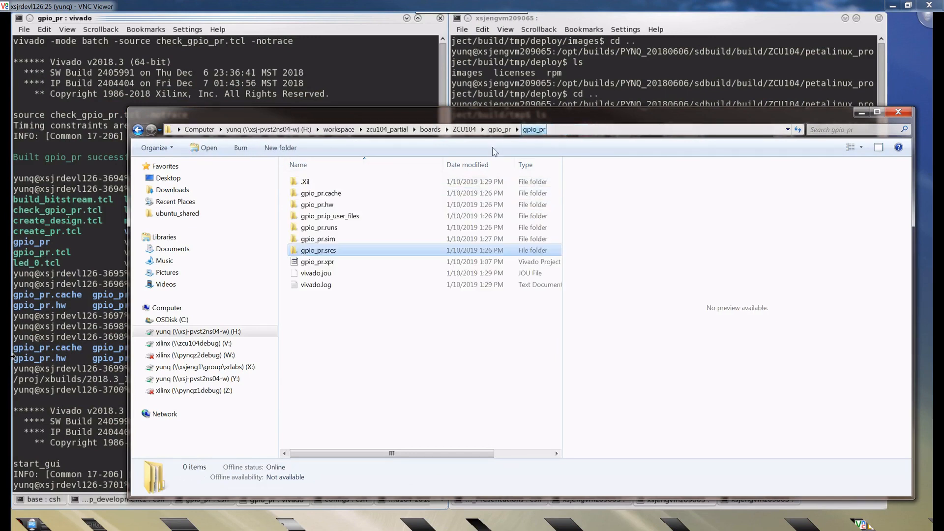
double_click(319, 228)
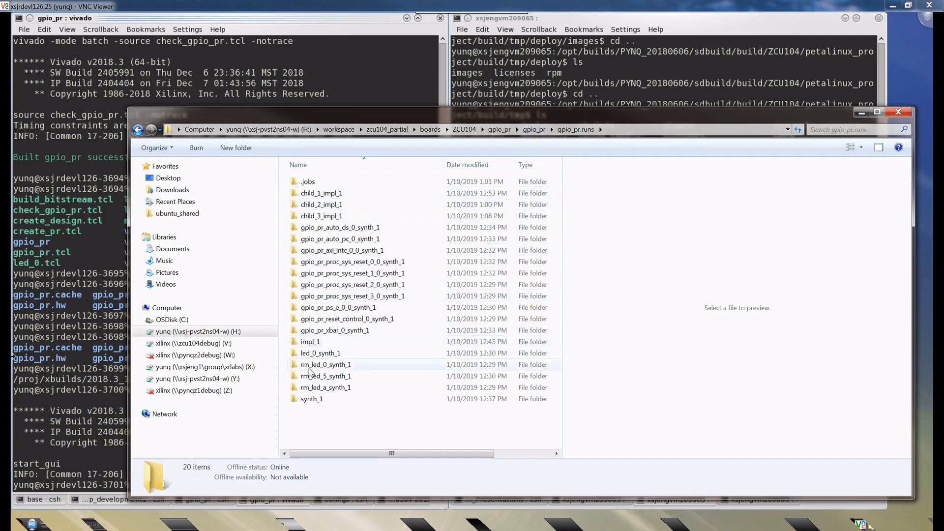
double_click(310, 343)
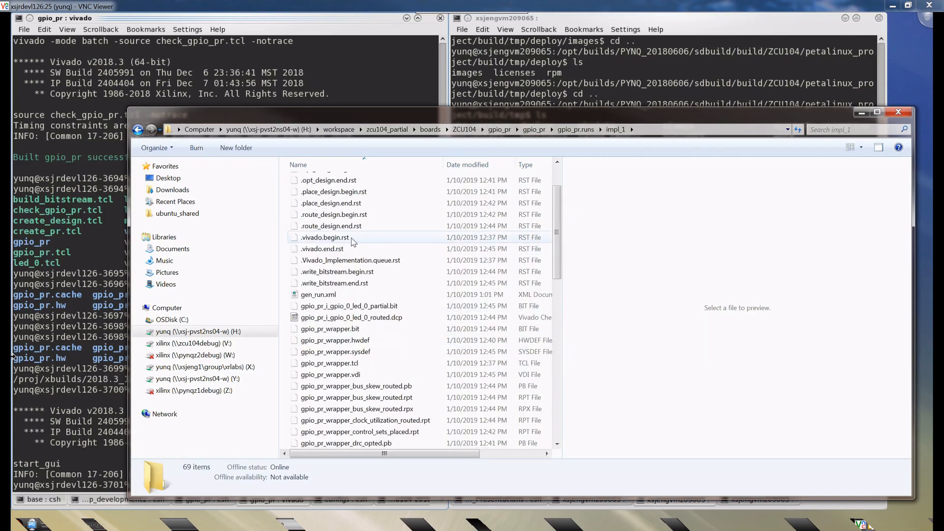
scroll(352, 241, down, 2)
scroll(356, 276, down, 1)
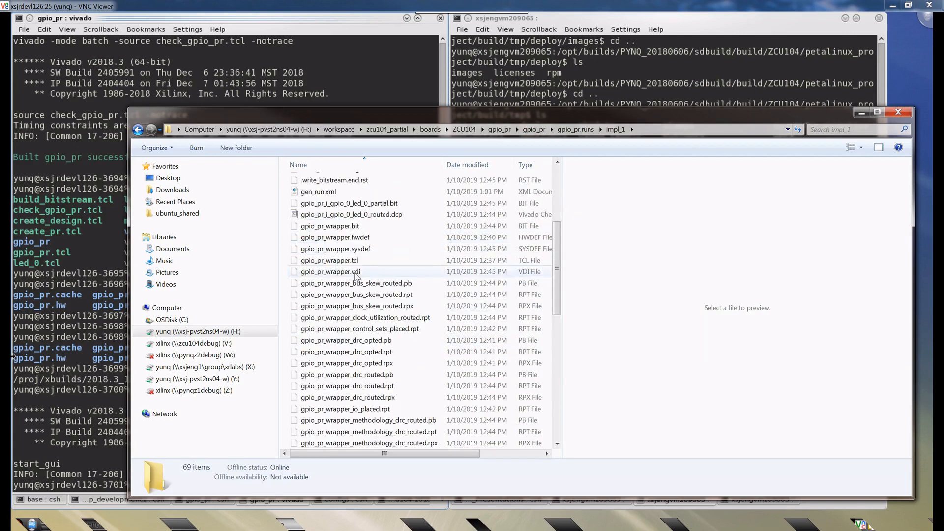
scroll(362, 315, down, 1)
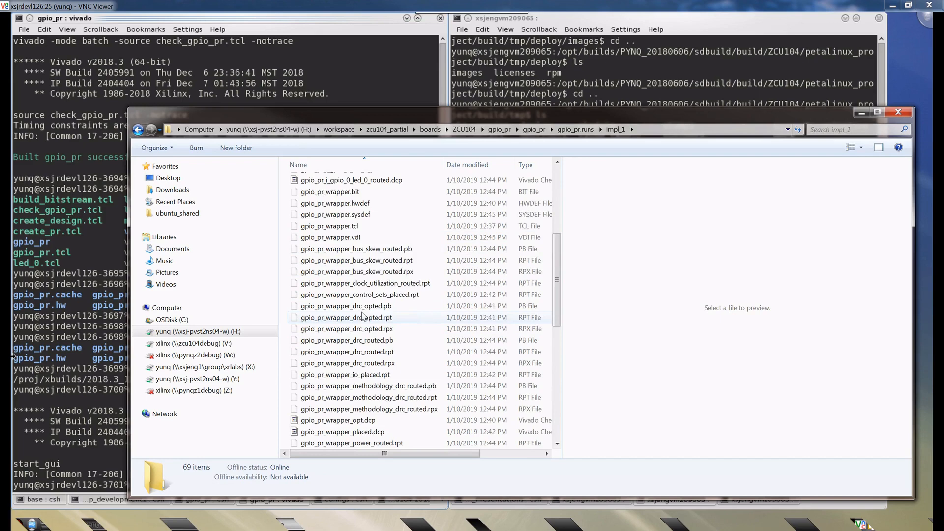
scroll(363, 315, down, 5)
scroll(363, 316, down, 5)
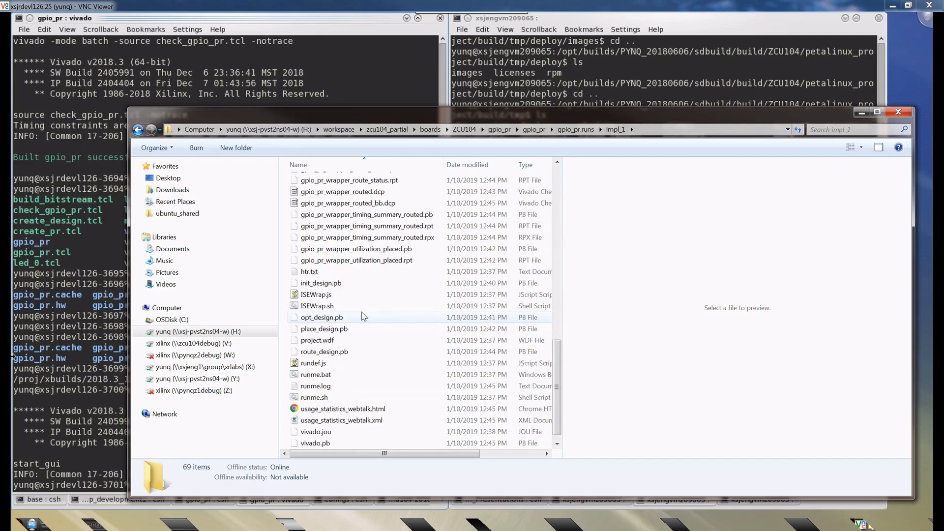
scroll(356, 316, up, 8)
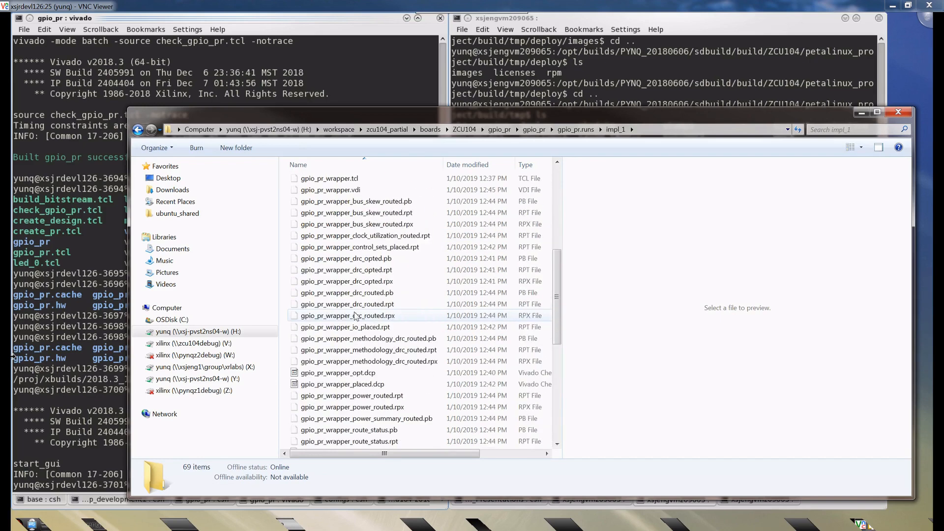
scroll(356, 316, up, 7)
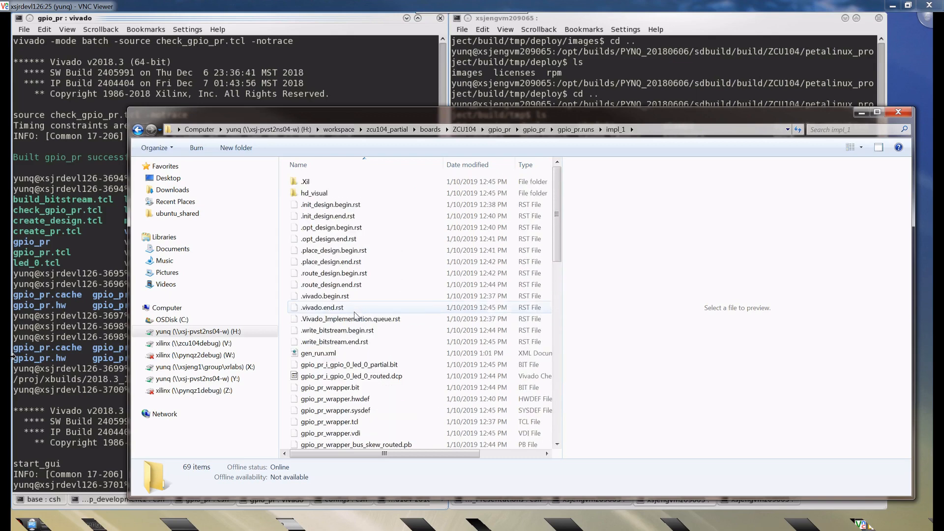
- Copy gpio_pr_i_gpio_0_led_0_partial.bit from impl_1 into the ZCU104 gpio_pr folder
click(369, 365)
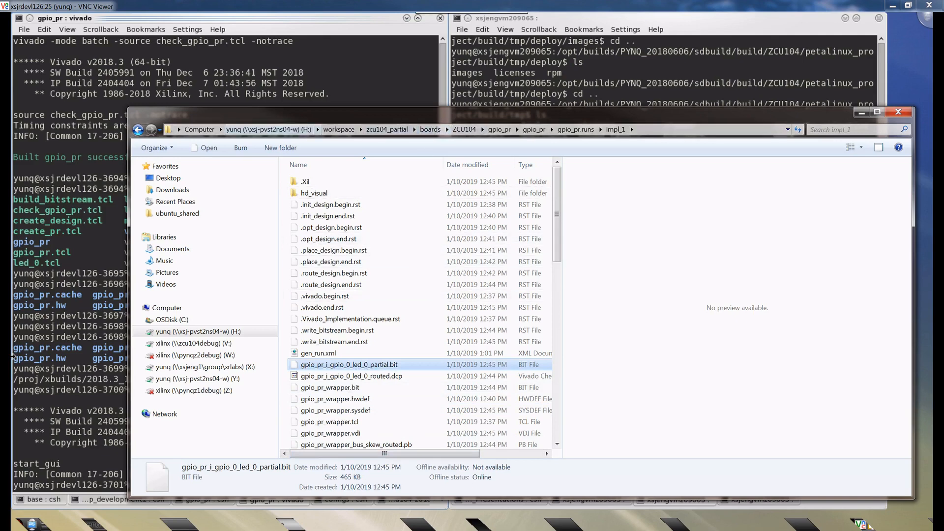
click(497, 130)
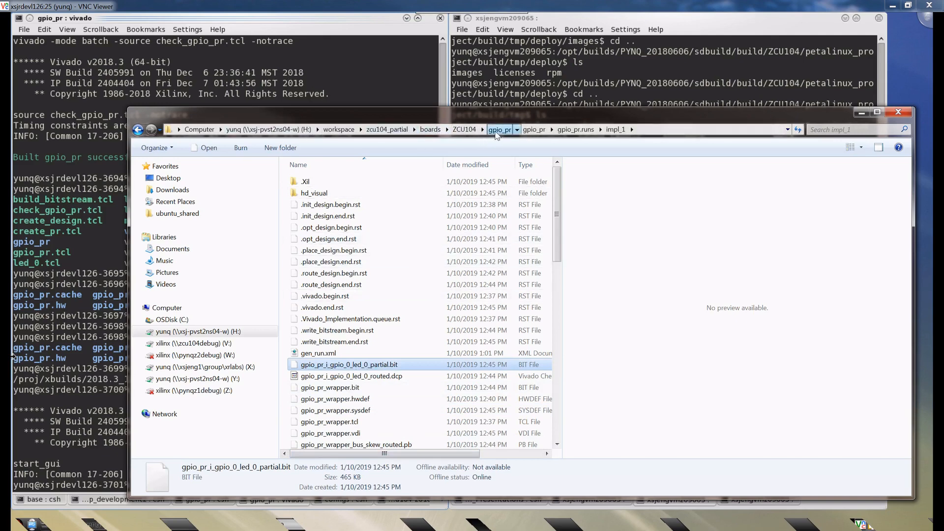
click(351, 444)
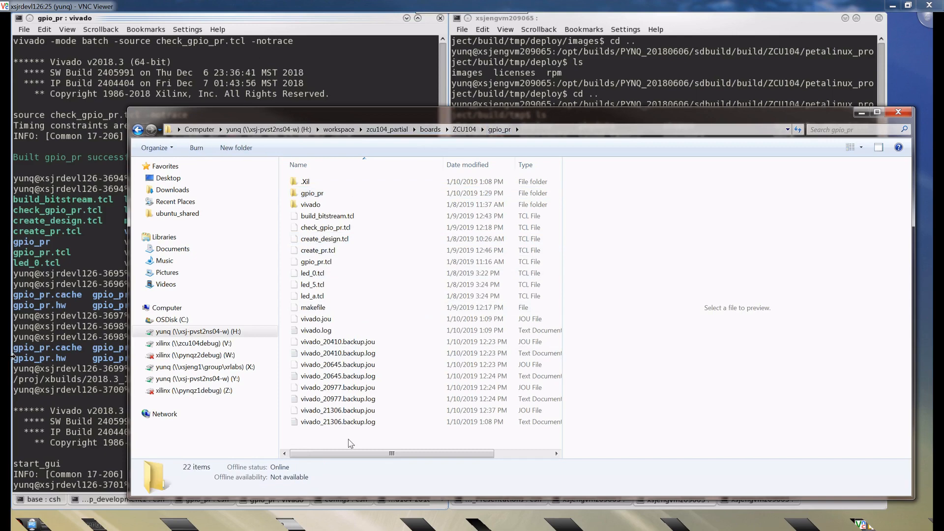
- Delete the copied gpio_pr_i_gpio_0_led_0_partial.bit from the ZCU104 gpio_pr folder
right_click(350, 274)
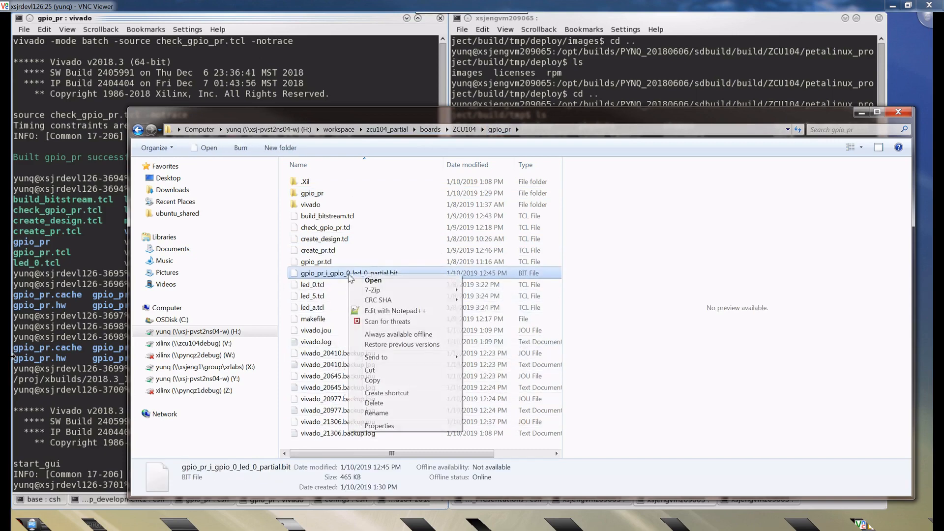
click(315, 289)
click(338, 276)
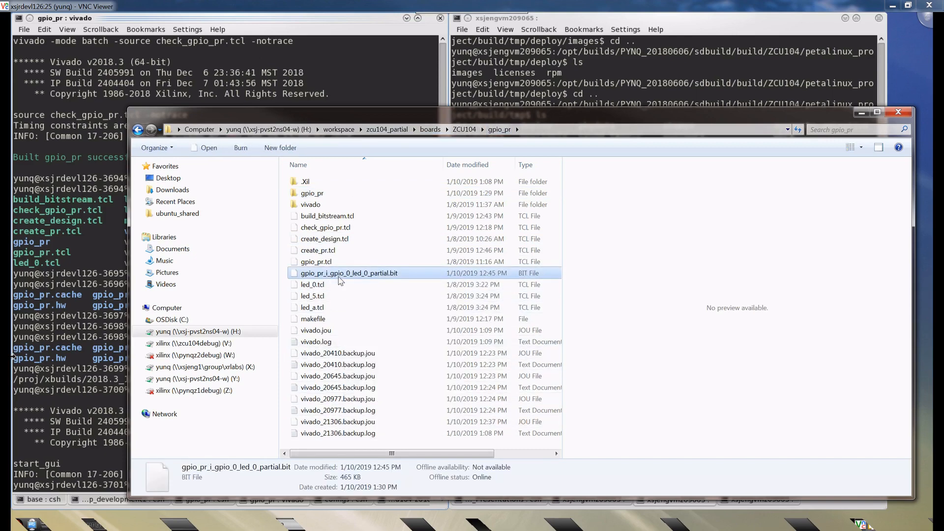
right_click(335, 277)
click(361, 405)
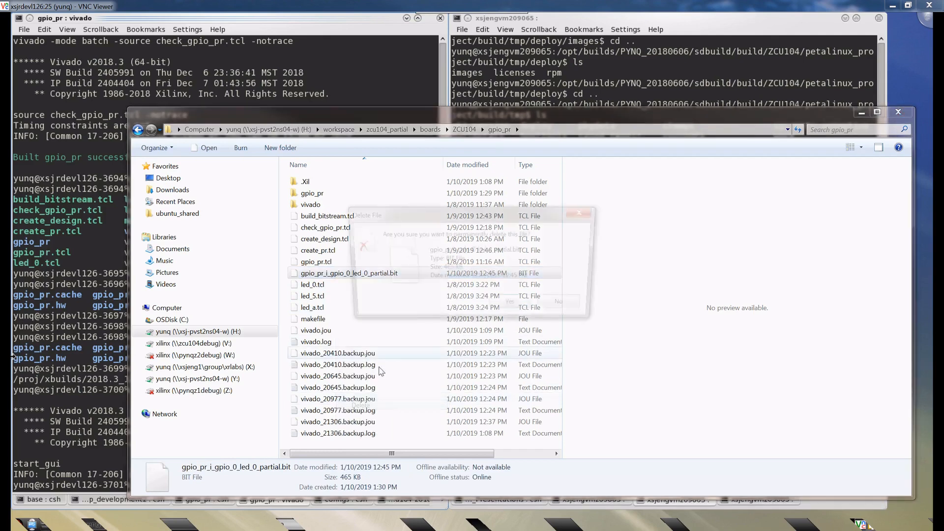
- Go back through the gpio_pr project folder and gpio_pr.runs into impl_1
double_click(319, 196)
click(322, 205)
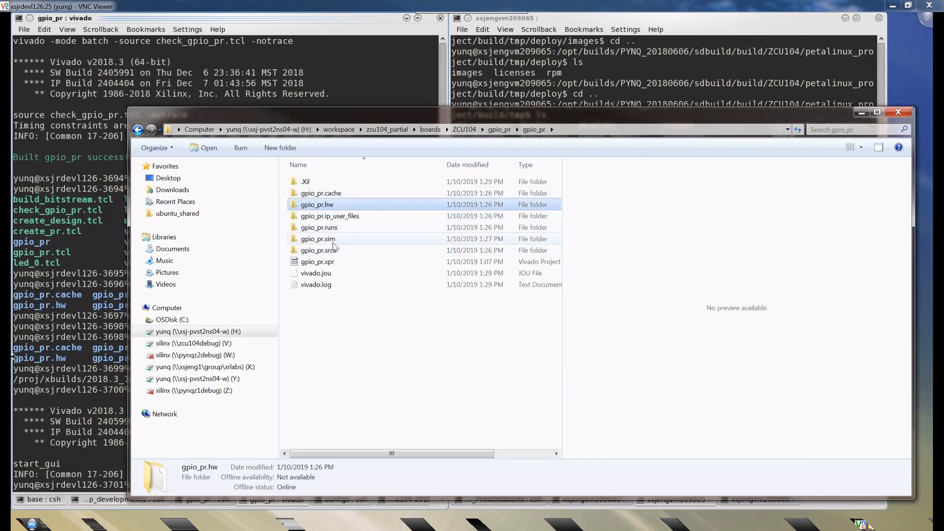
double_click(319, 227)
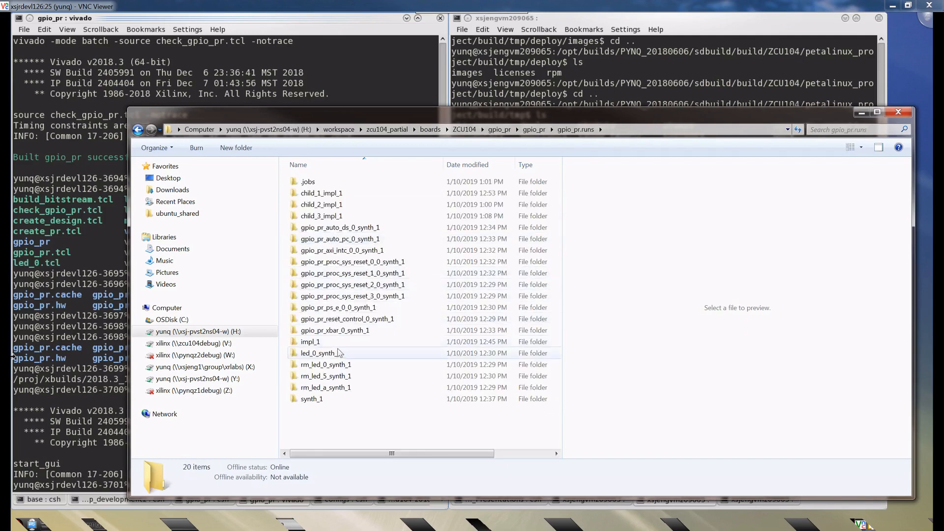
double_click(310, 342)
- Look through the impl_1 output files and select the partial bitstream gpio_pr_i_gpio_0_led_0_partial.bit
scroll(436, 321, down, 5)
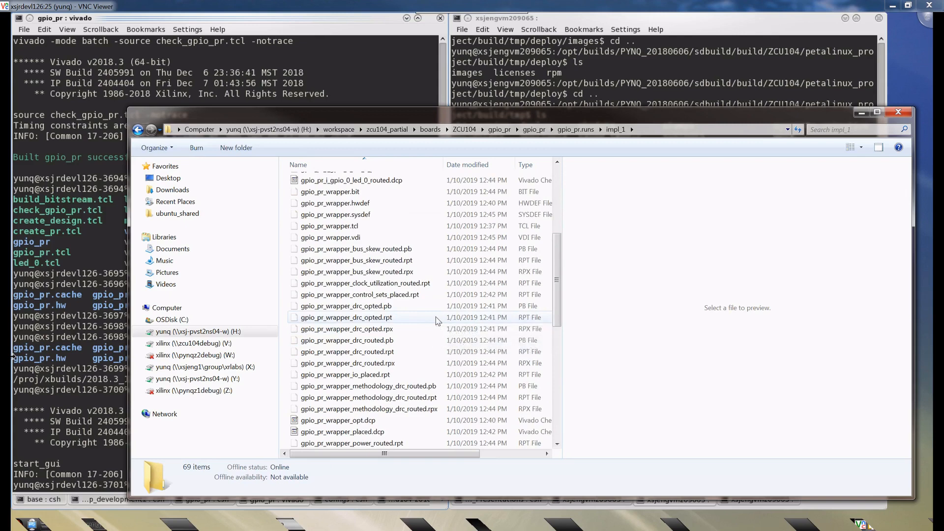
scroll(436, 318, down, 2)
scroll(436, 318, down, 4)
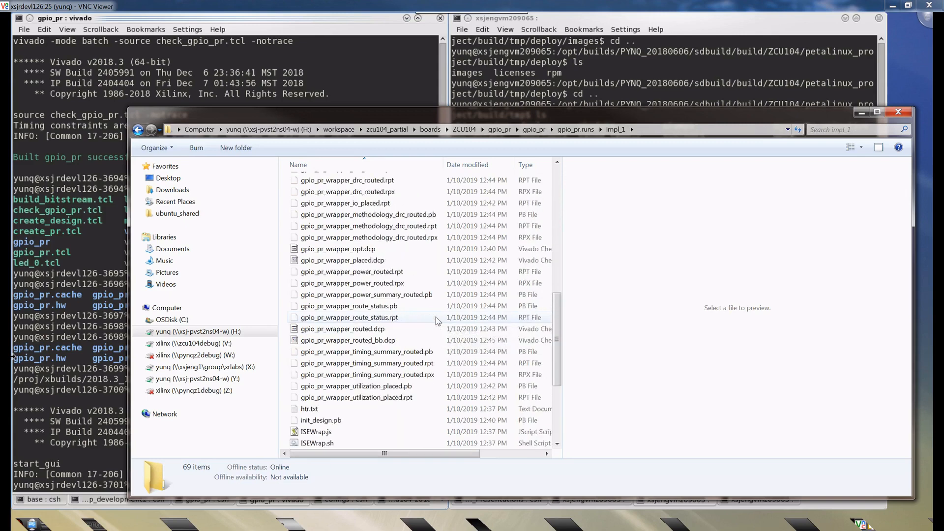
scroll(437, 321, down, 3)
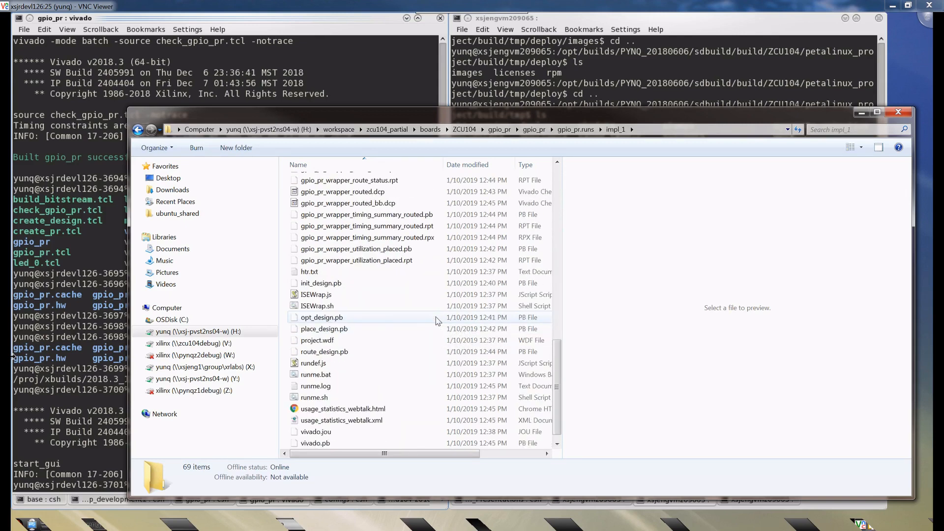
scroll(436, 321, up, 15)
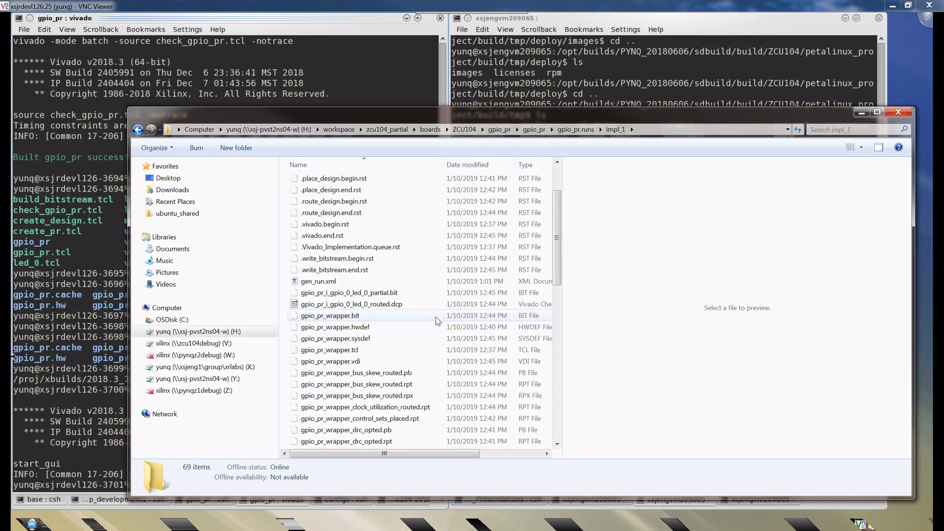
scroll(436, 321, up, 1)
click(386, 327)
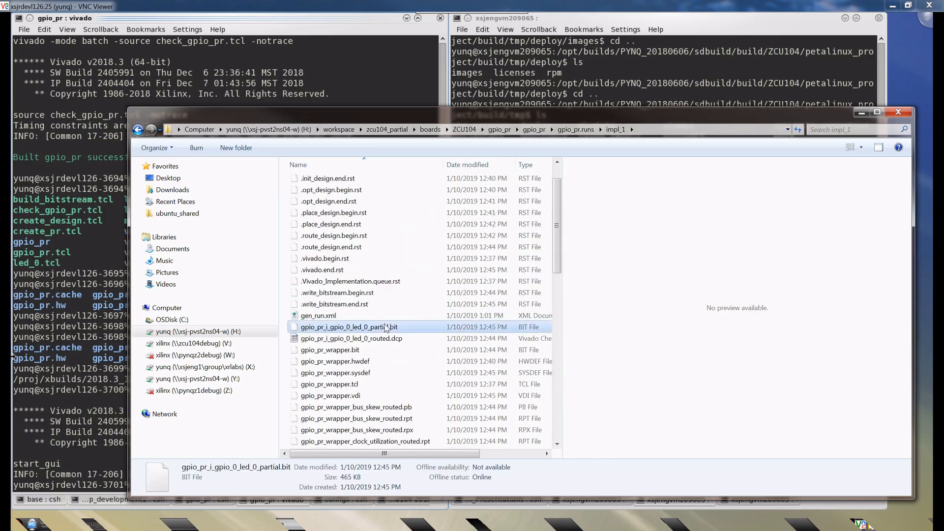
mouse_move(385, 455)
mouse_down()
mouse_move(448, 455)
mouse_move(385, 455)
mouse_up()
scroll(443, 295, up, 1)
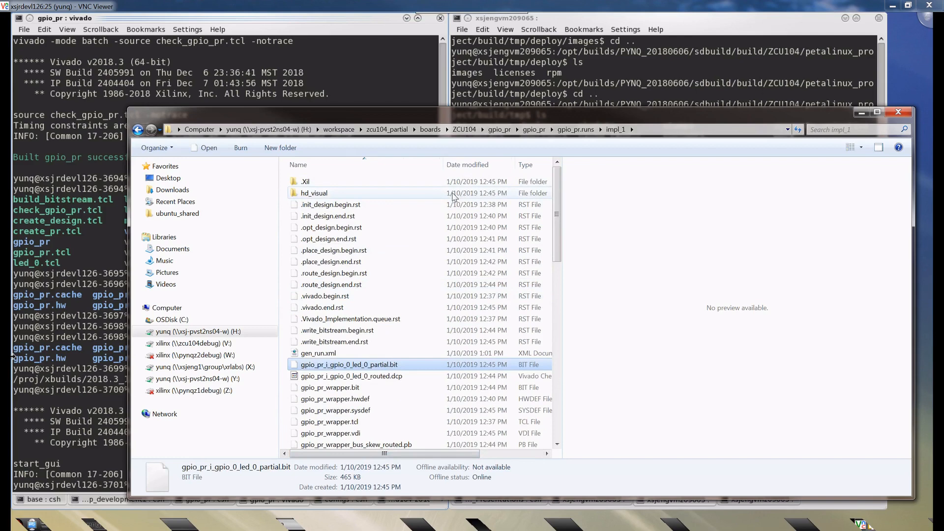
- Copy the full bitstream gpio_pr_wrapper.bit from impl_1 into the ZCU104 gpio_pr folder
click(359, 389)
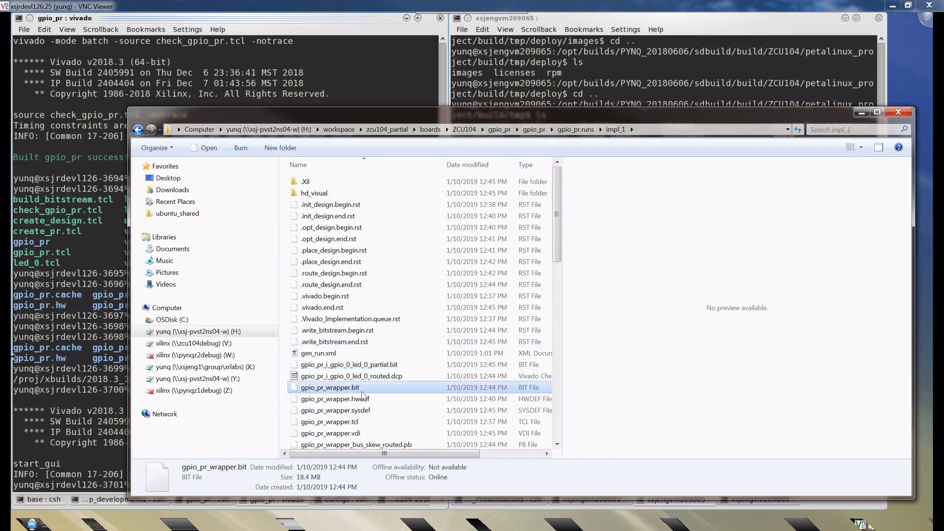
scroll(364, 399, down, 1)
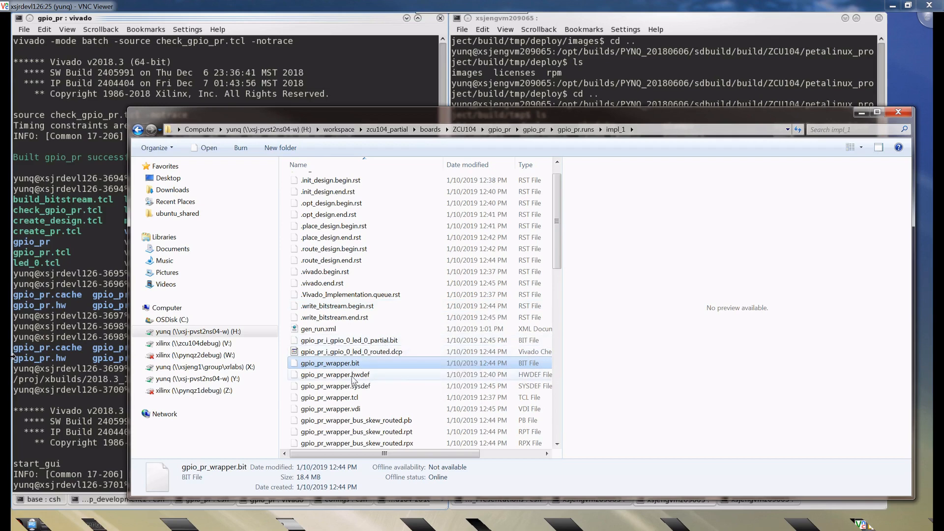
click(350, 373)
click(334, 363)
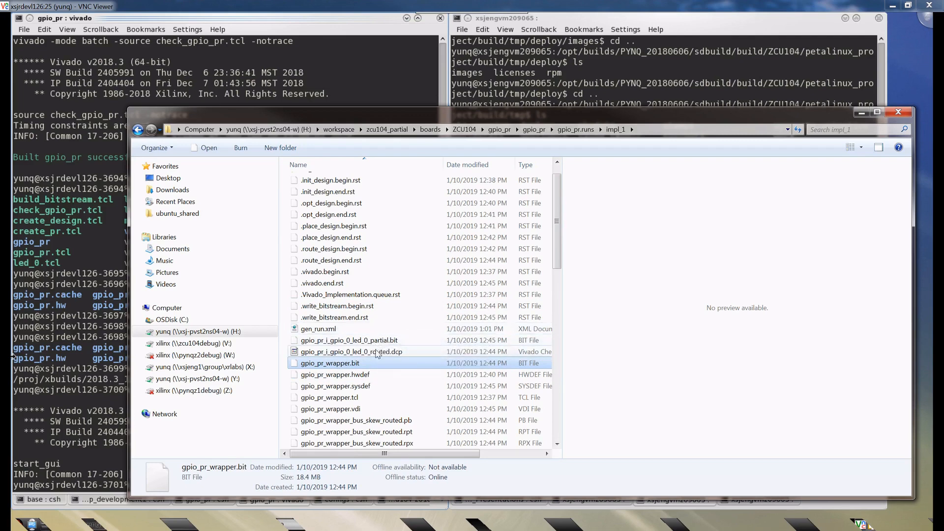
click(330, 375)
click(336, 363)
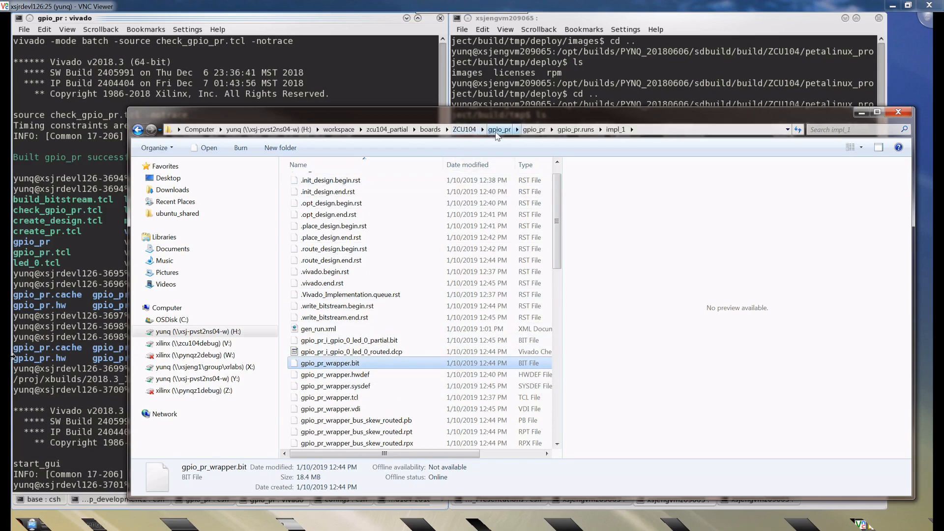
click(495, 133)
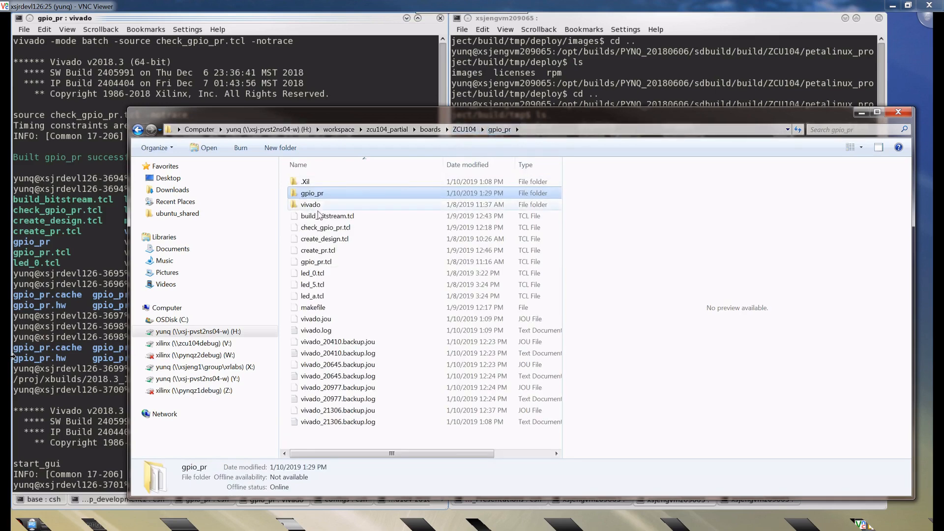
click(337, 439)
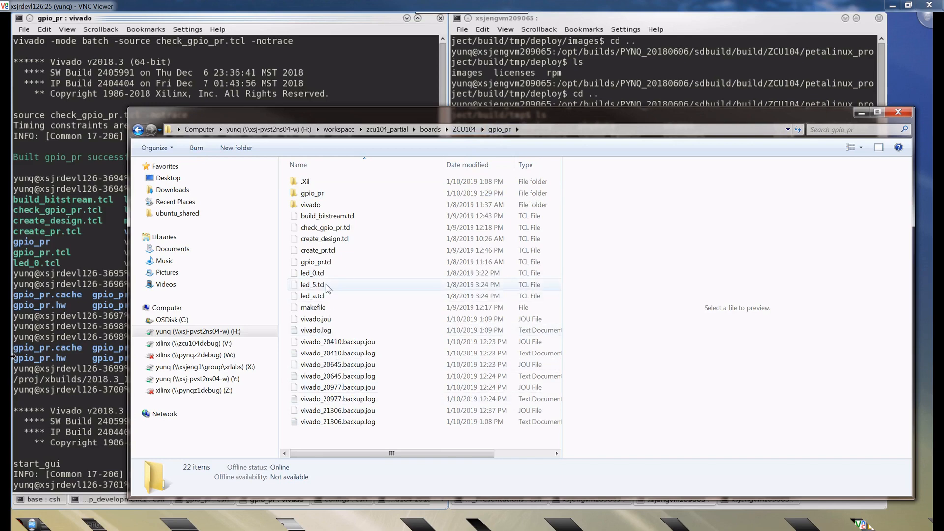
key(ctrl+v)
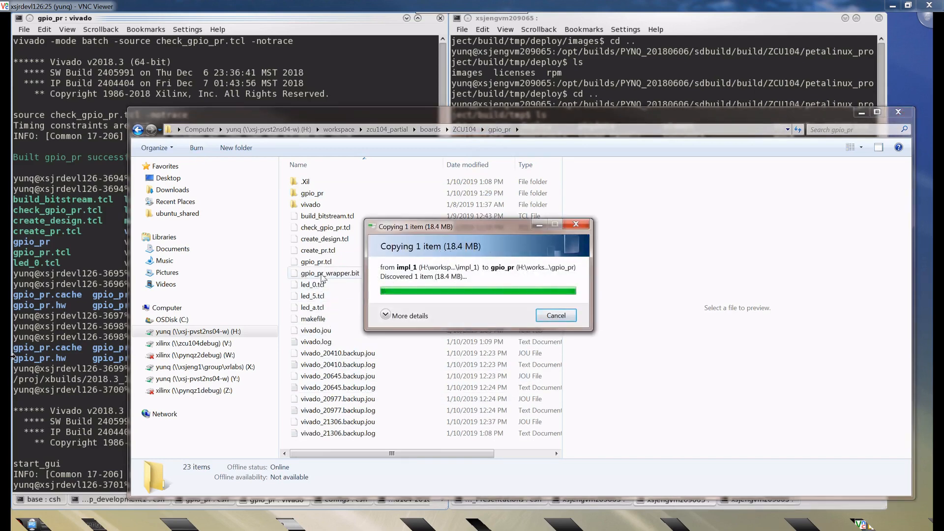
- Rename the copied gpio_pr_wrapper.bit as gpio_pr.bit
right_click(322, 278)
click(348, 414)
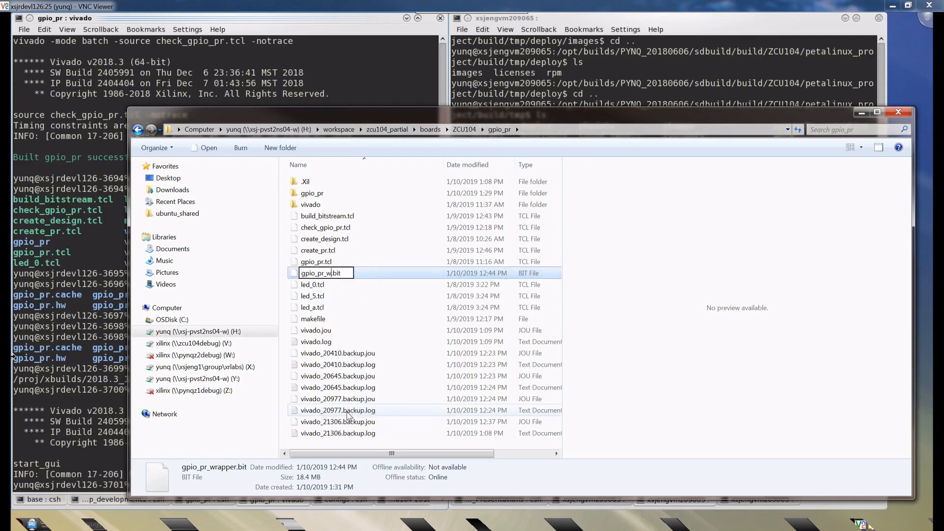
key(Return)
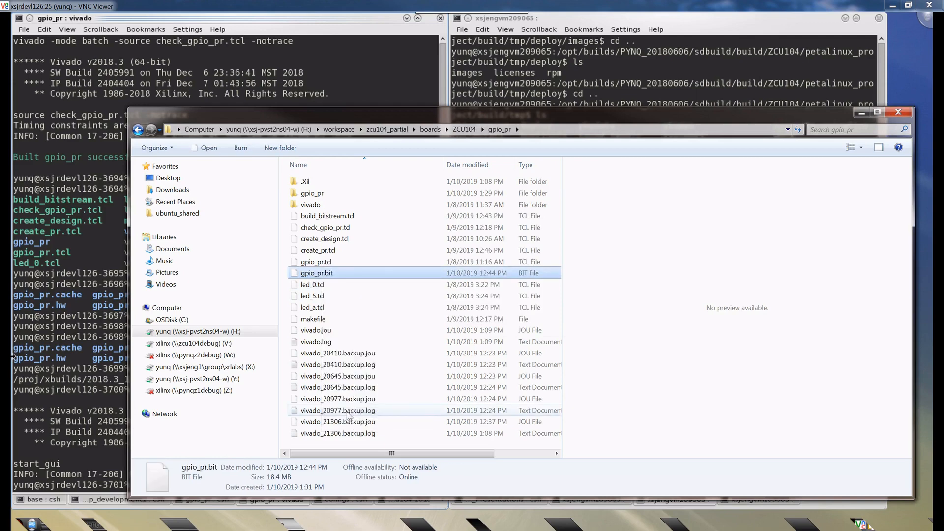
- Browse through the gpio_pr project folder and gpio_pr.runs into child_1_impl_1
double_click(320, 194)
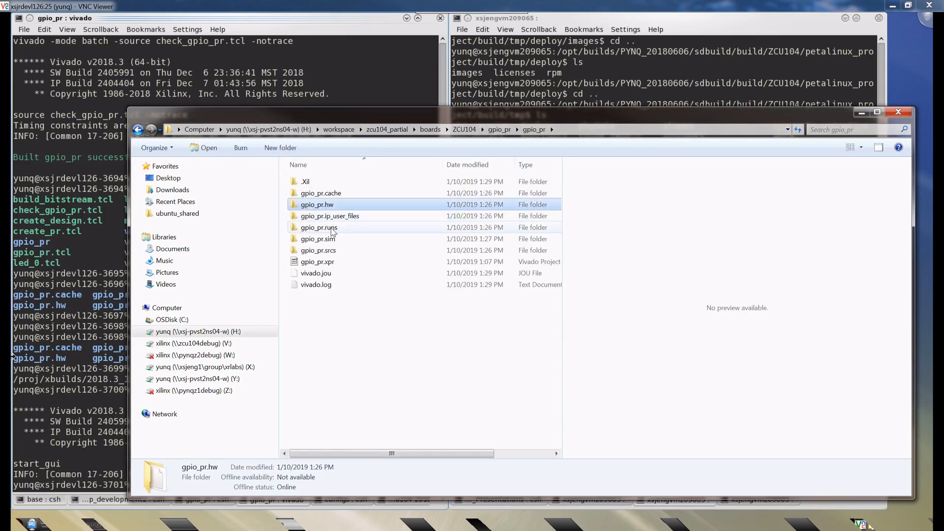
double_click(334, 227)
click(328, 219)
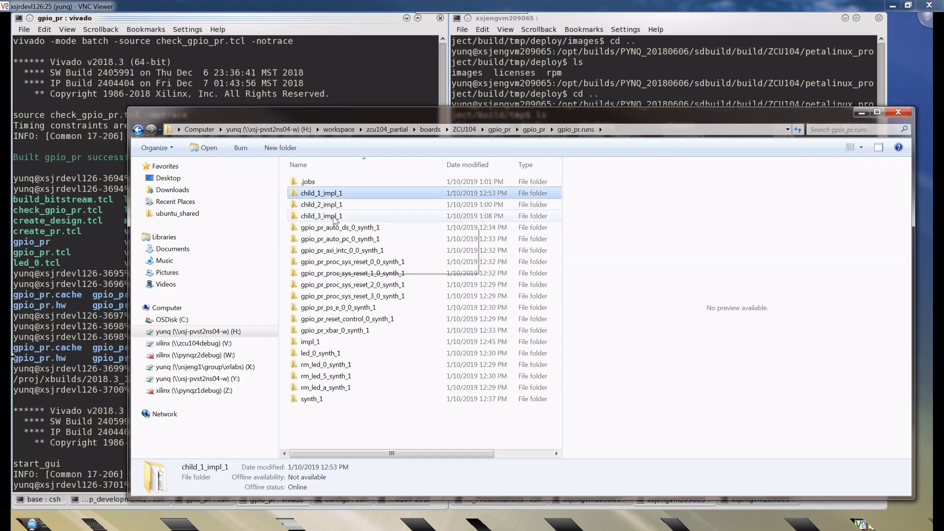
double_click(322, 194)
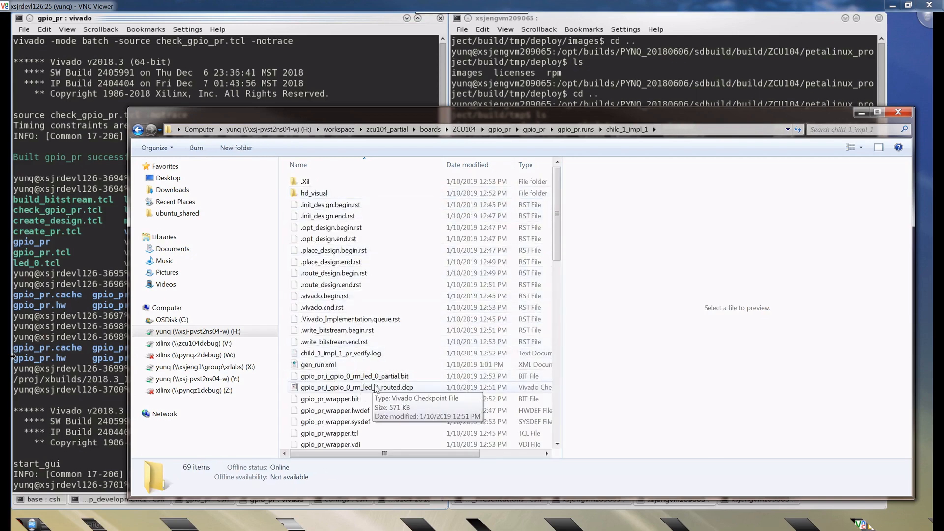
- Copy the partial bitstream gpio_pr_i_gpio_0_rm_led_0_partial.bit from child_1_impl_1 into the ZCU104 gpio_pr folder
click(407, 378)
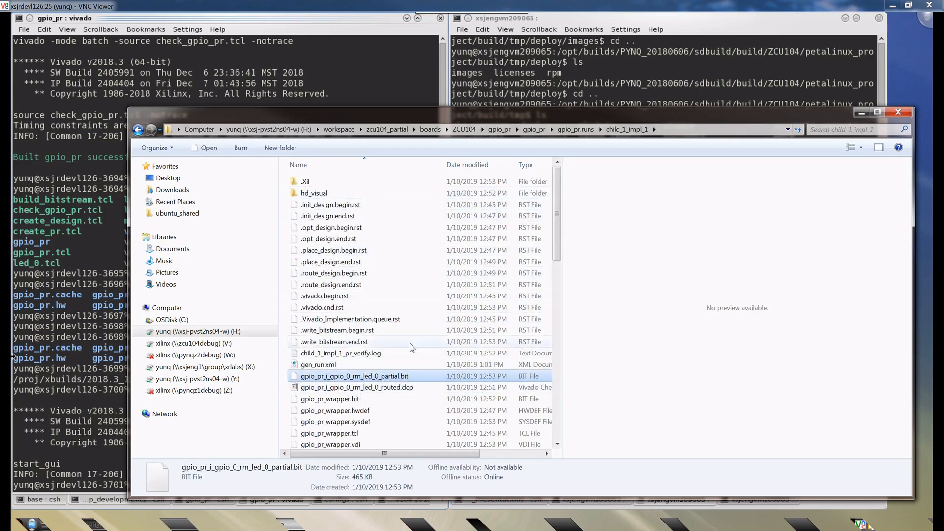
click(498, 131)
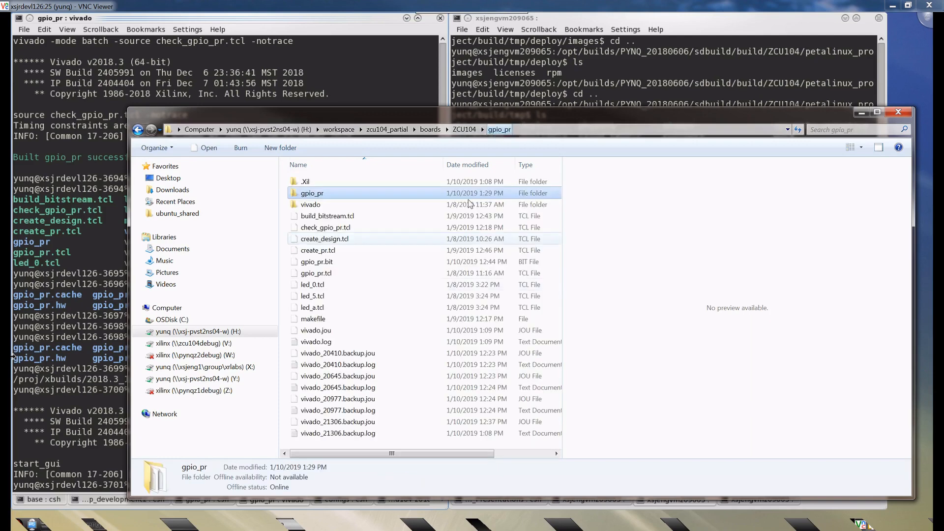
click(320, 447)
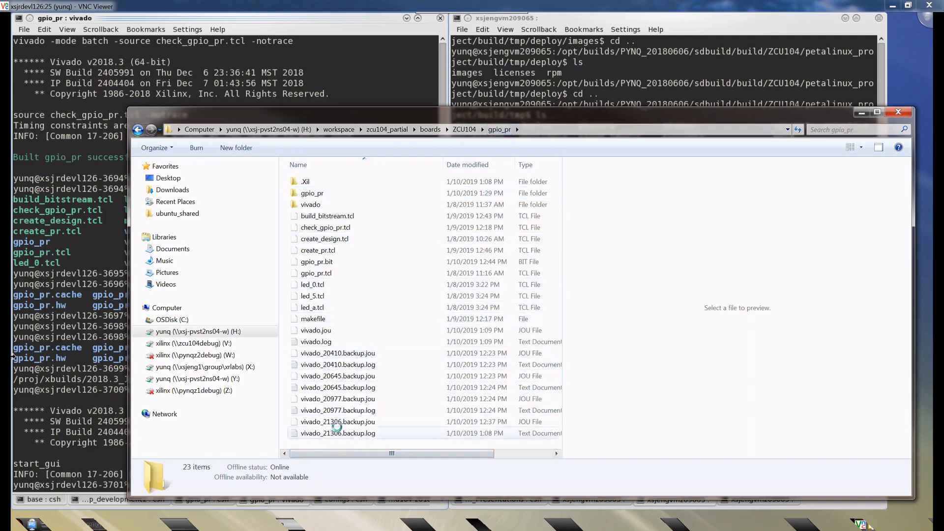
key(ctrl+v)
- Copy the partial bitstream gpio_pr_i_gpio_0_rm_led_5_partial.bit from gpio_pr.runs/child_2_impl_1 into the ZCU104 gpio_pr folder
double_click(301, 193)
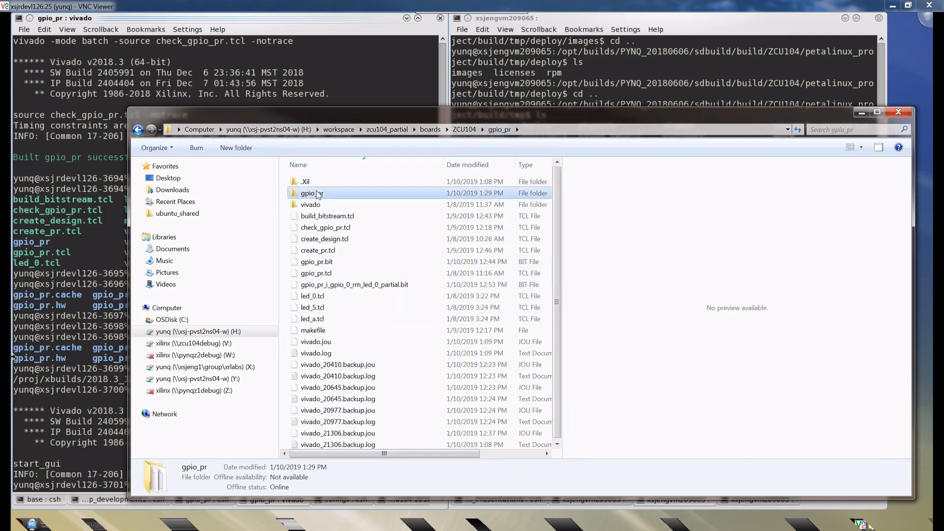
click(330, 227)
double_click(331, 228)
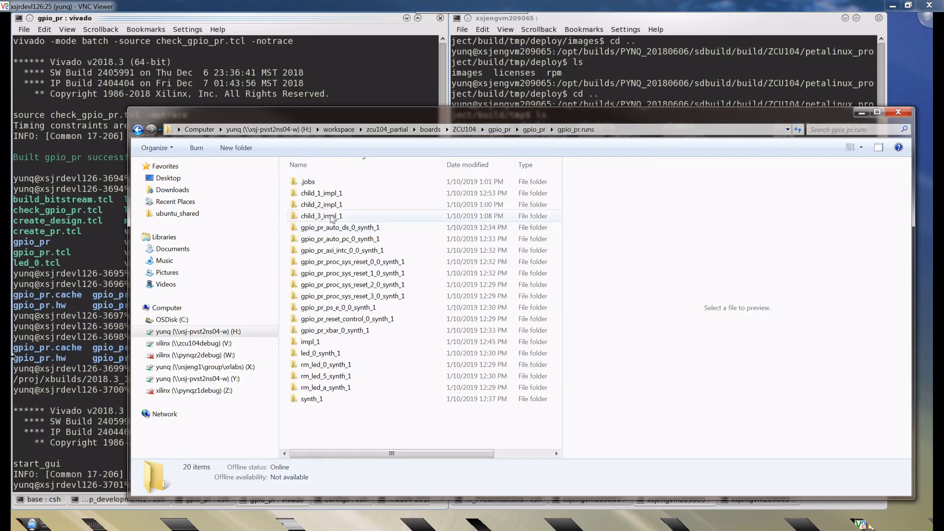
double_click(322, 216)
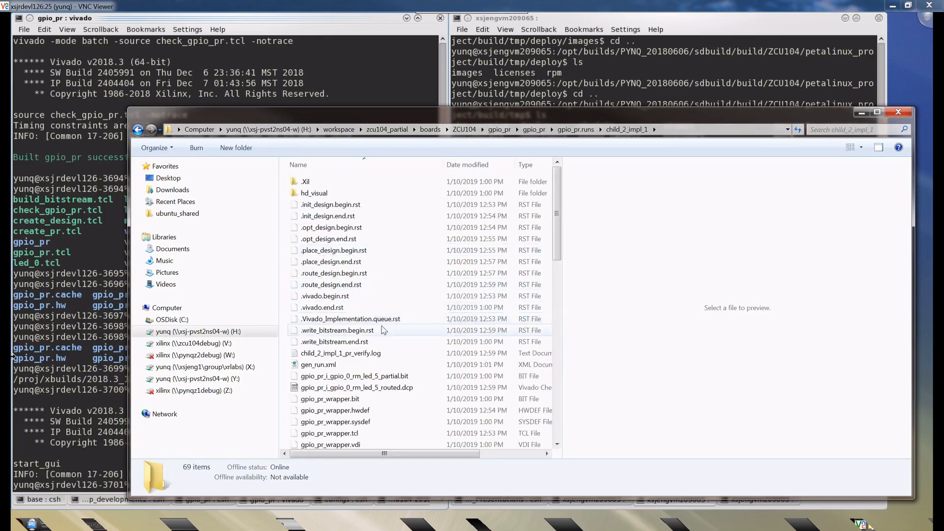
click(373, 376)
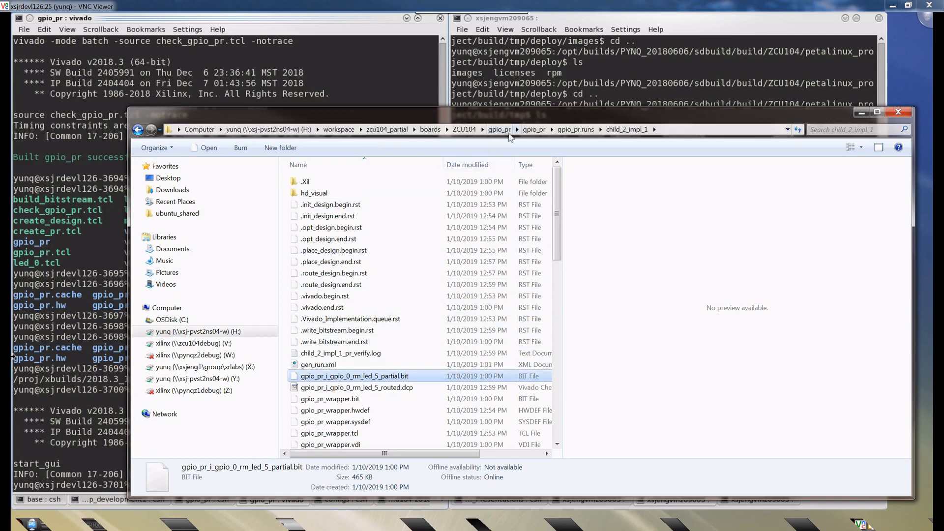
click(534, 130)
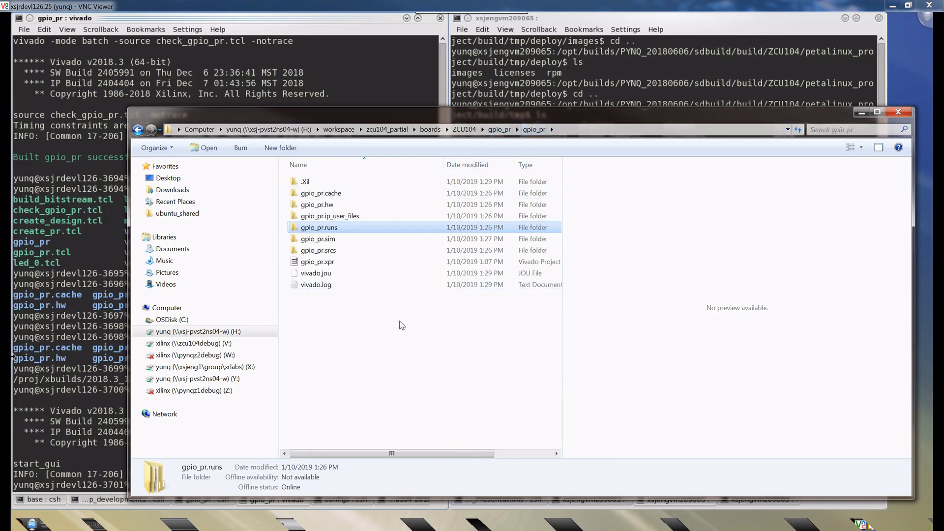
click(499, 129)
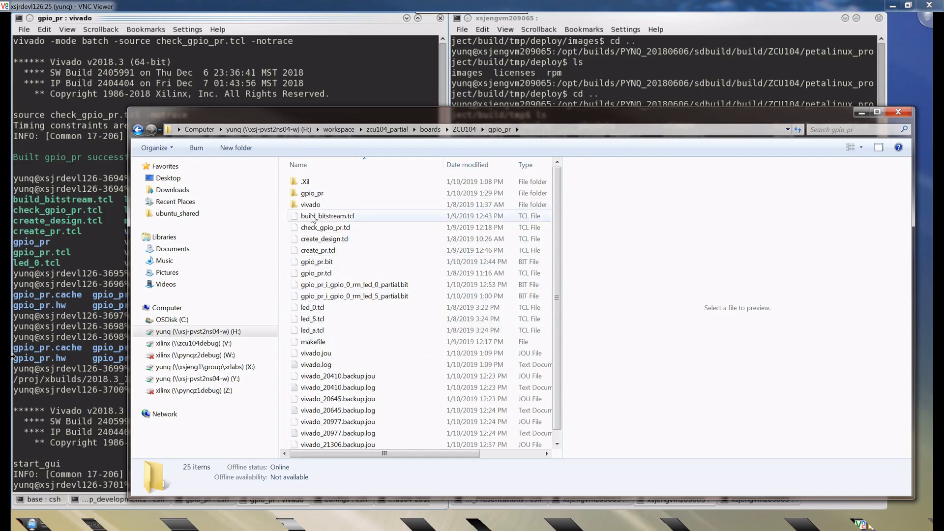
- Copy the partial bitstream gpio_pr_i_gpio_0_rm_led_a_partial.bit from gpio_pr.runs/child_3_impl_1 into the ZCU104 gpio_pr folder
double_click(312, 194)
double_click(330, 227)
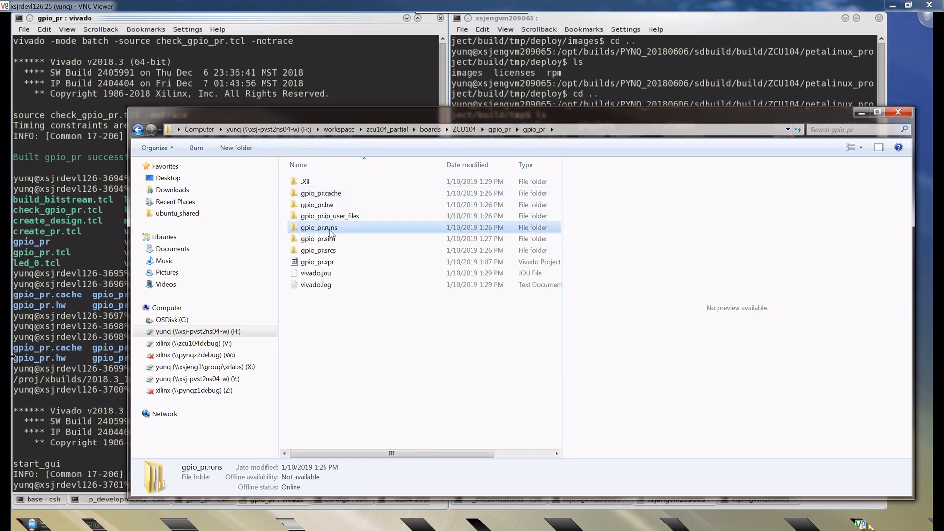
double_click(334, 216)
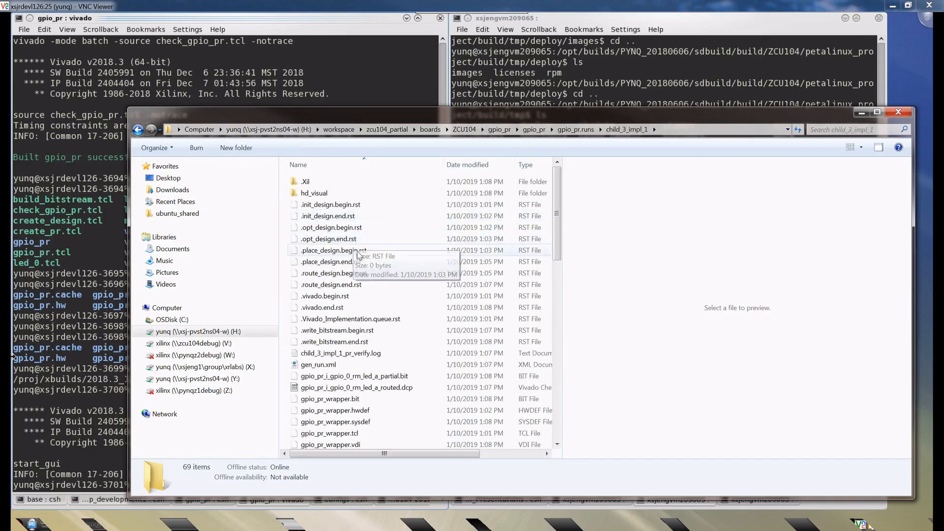
scroll(391, 301, down, 2)
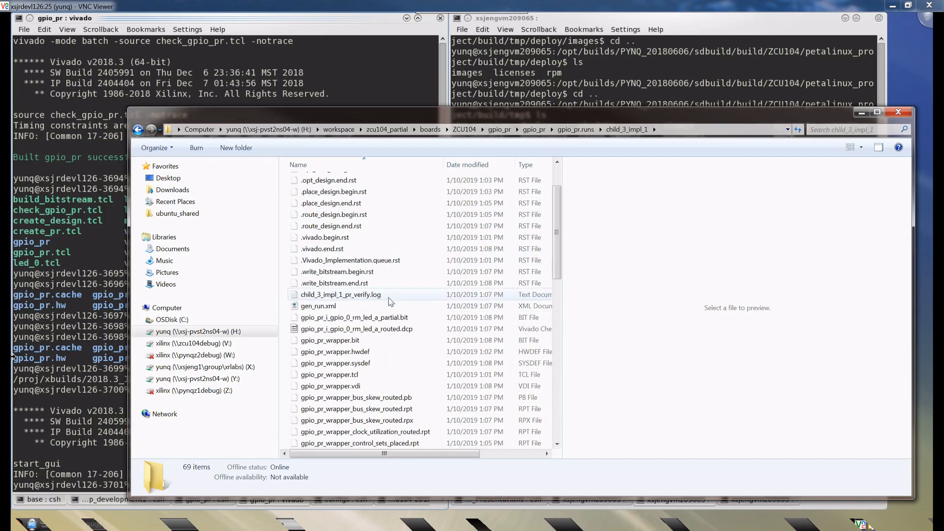
click(377, 319)
click(378, 330)
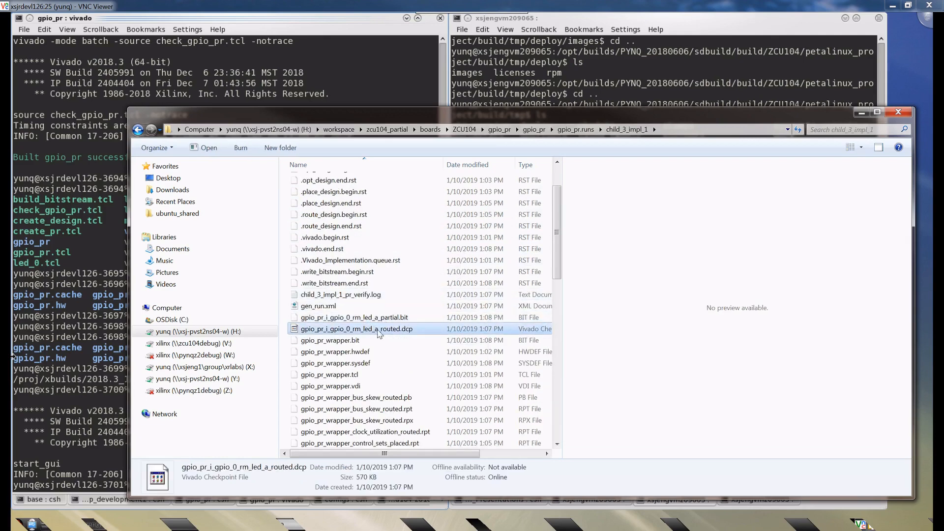
click(377, 319)
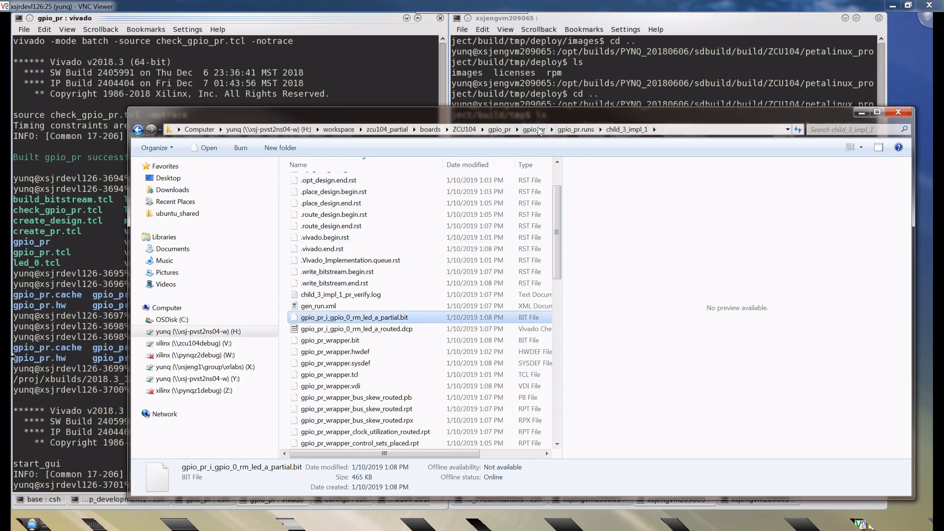
click(524, 131)
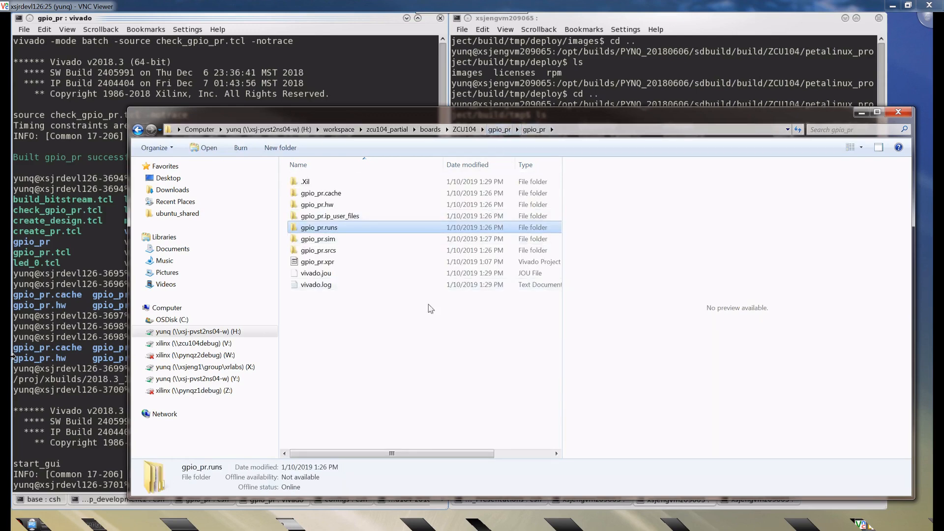
click(500, 130)
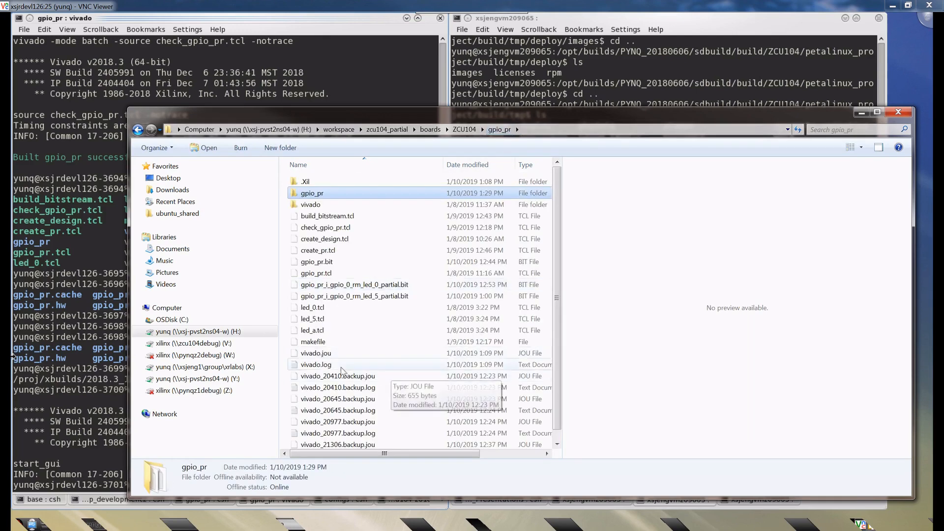
click(285, 326)
key(ctrl+v)
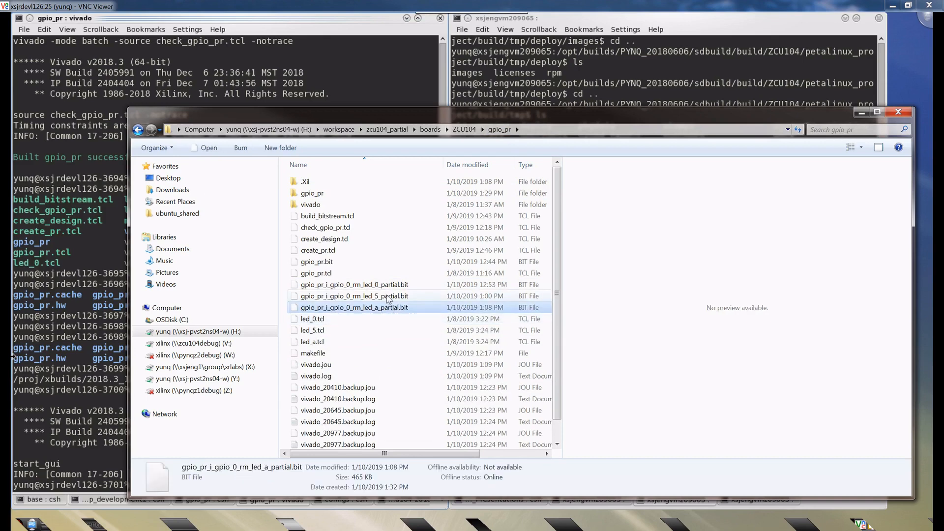
- Examine the full bitstream gpio_pr.bit and the three partial bitstreams in the gpio_pr folder, comparing their file sizes
click(388, 296)
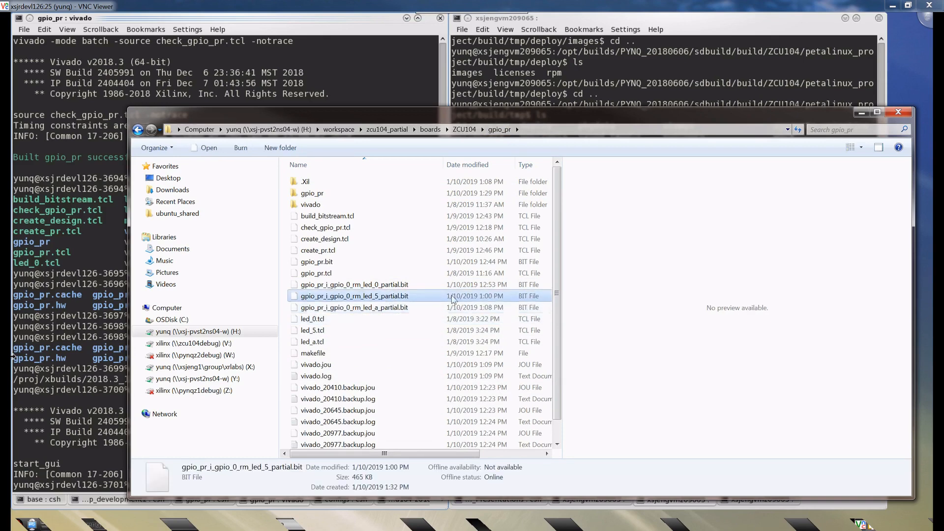
click(321, 264)
click(363, 287)
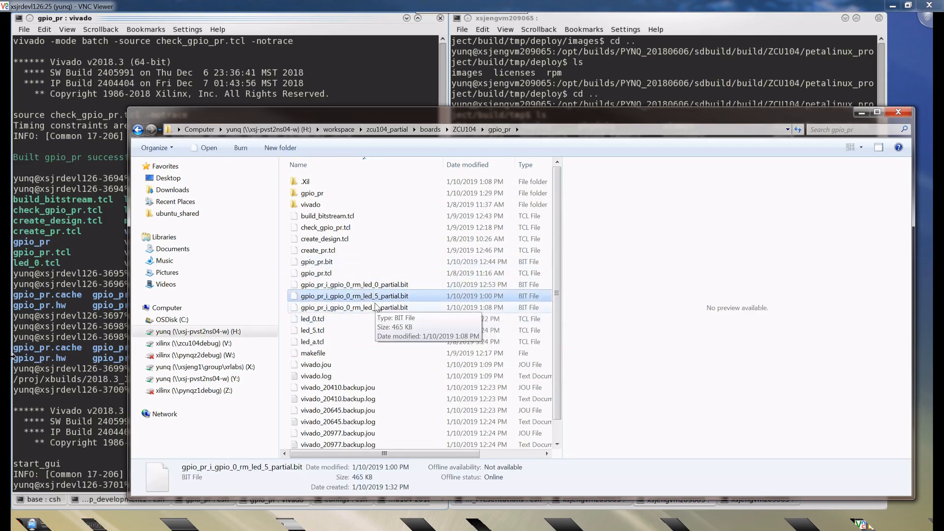
click(320, 262)
click(368, 285)
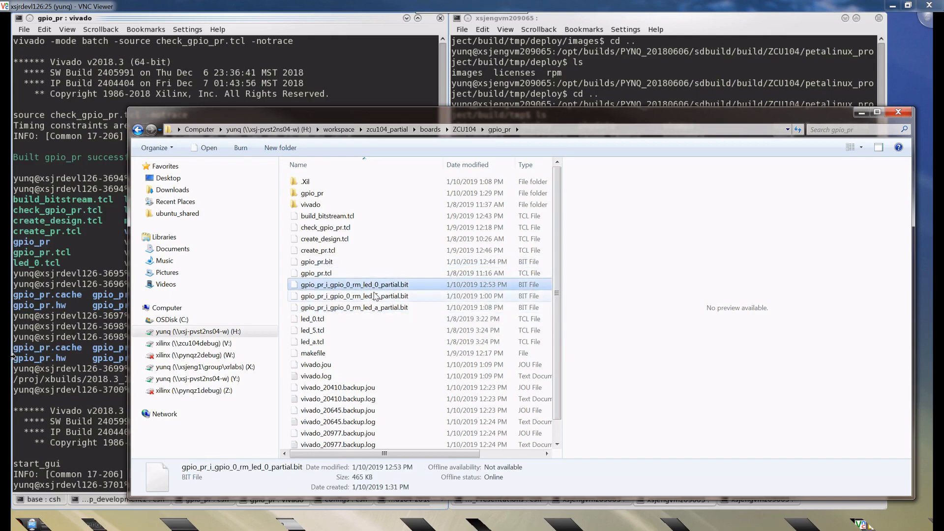
click(371, 297)
click(376, 308)
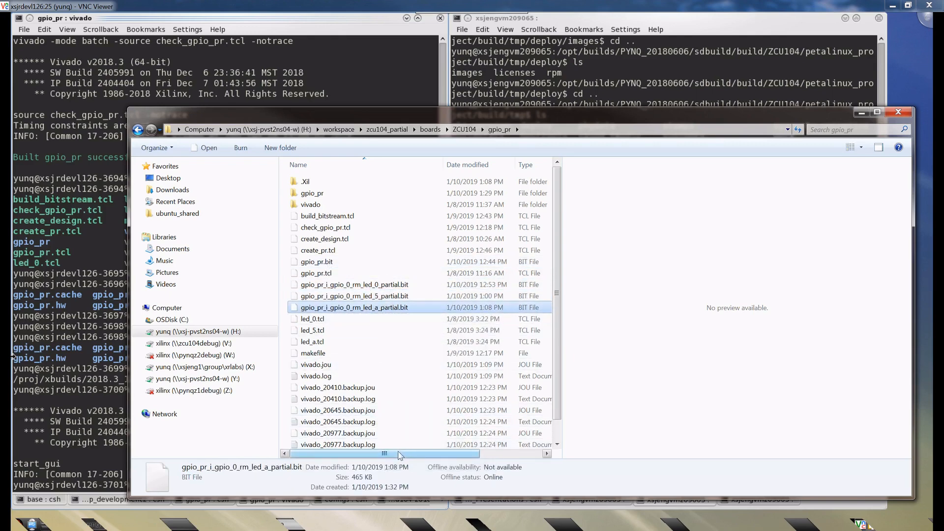
drag(395, 453, 460, 453)
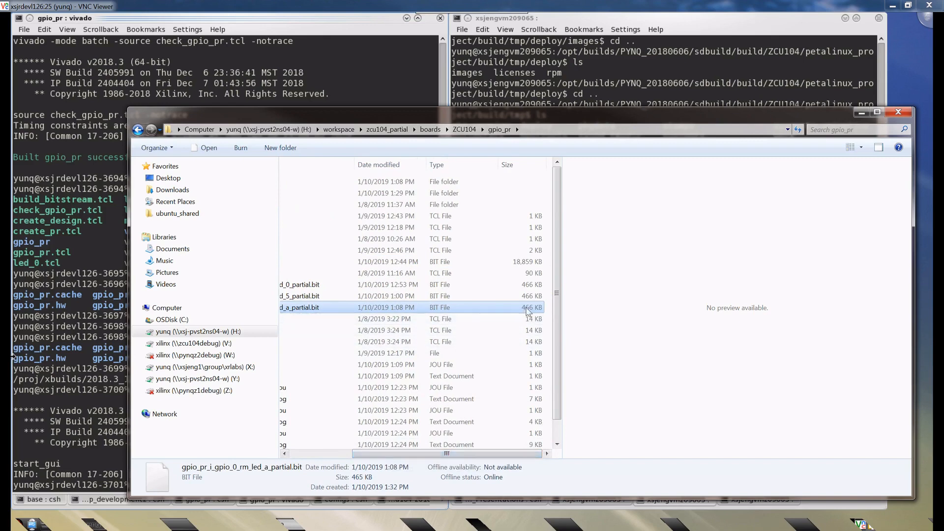
click(513, 264)
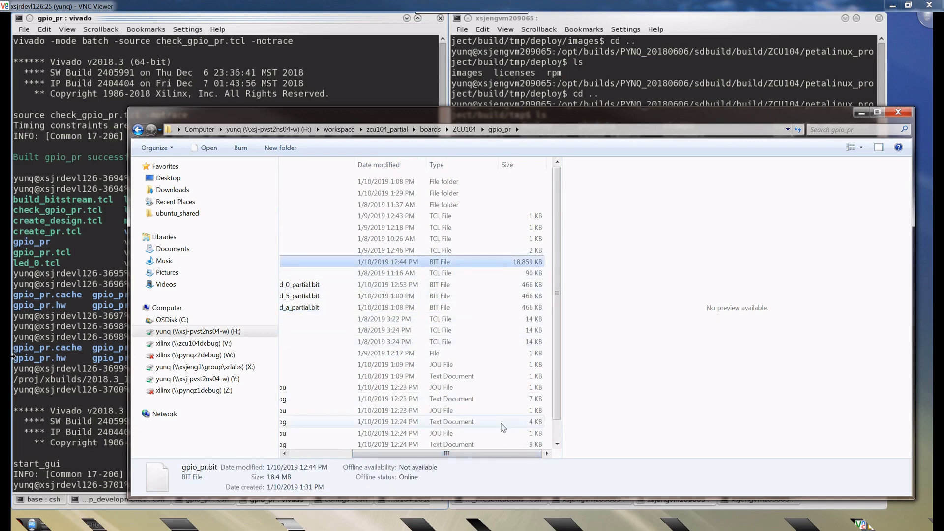
drag(493, 453, 432, 454)
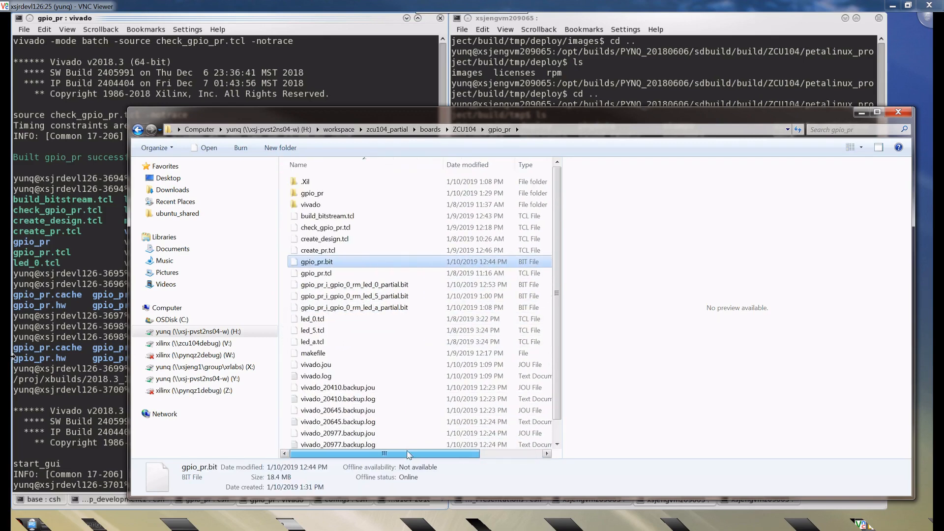
- Switch to the Chrome browser, maximize it and view the partial_reconfig folder in Jupyter
click(862, 114)
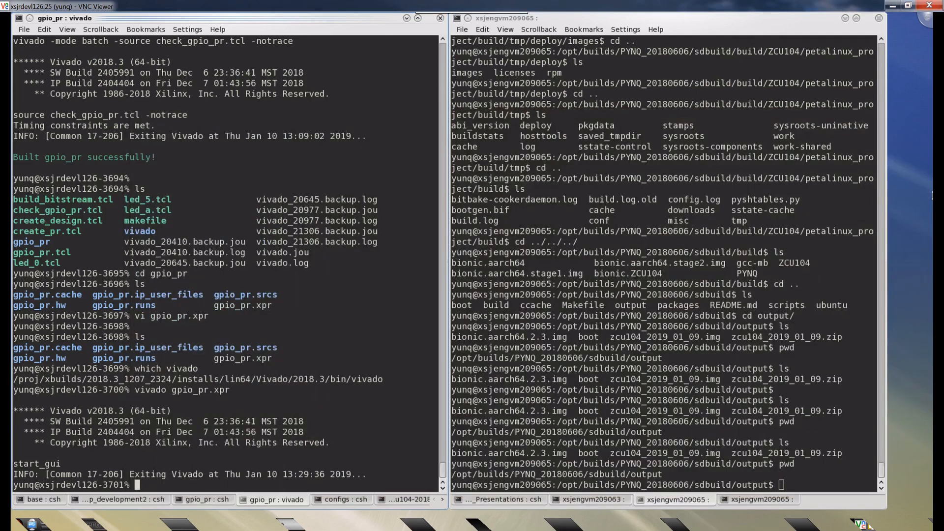
drag(943, 79, 798, 142)
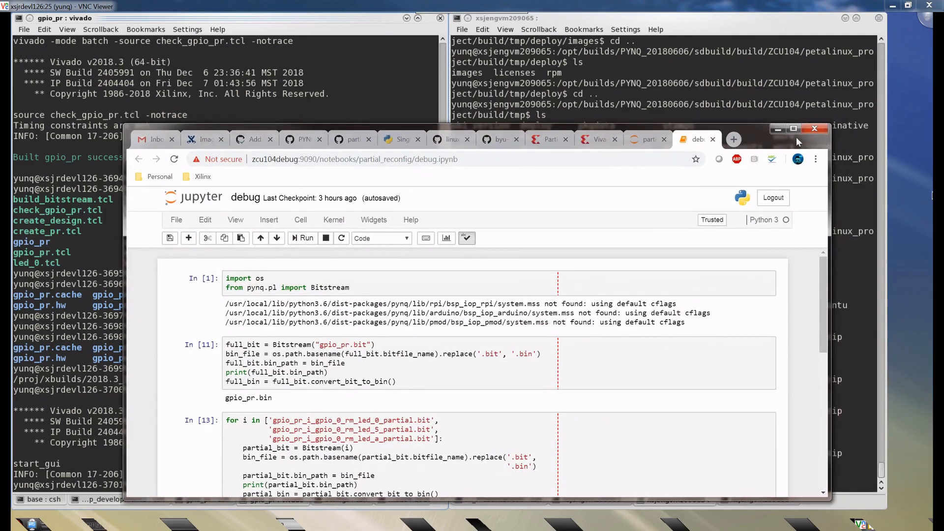
click(793, 129)
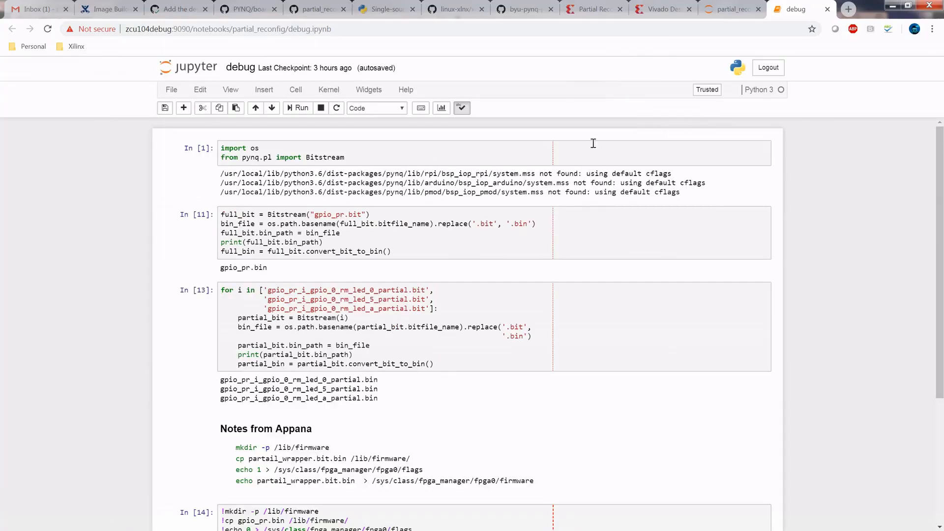
click(733, 9)
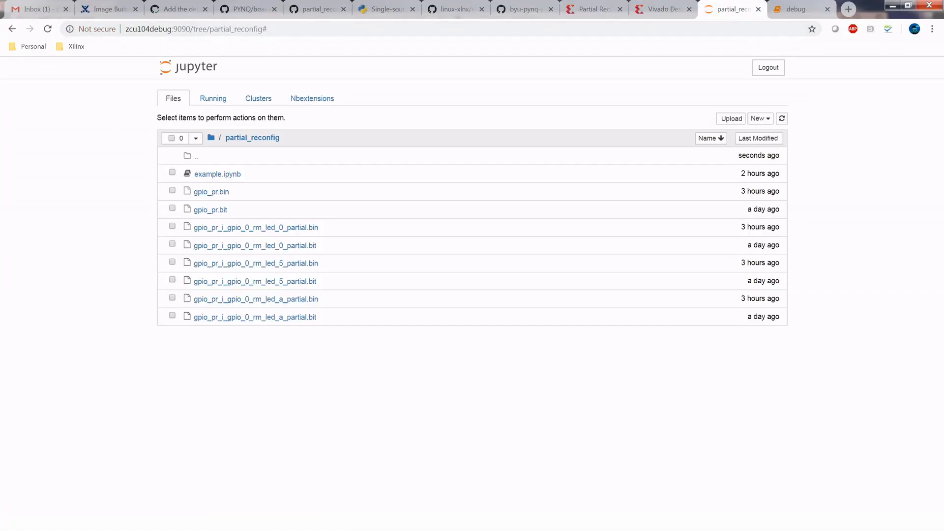
- Switch to a new Windows Explorer window and open jupyter_notebooks/partial_reconfig on the zcu104debug drive (V:) to view its bitstream files
key(alt+Tab)
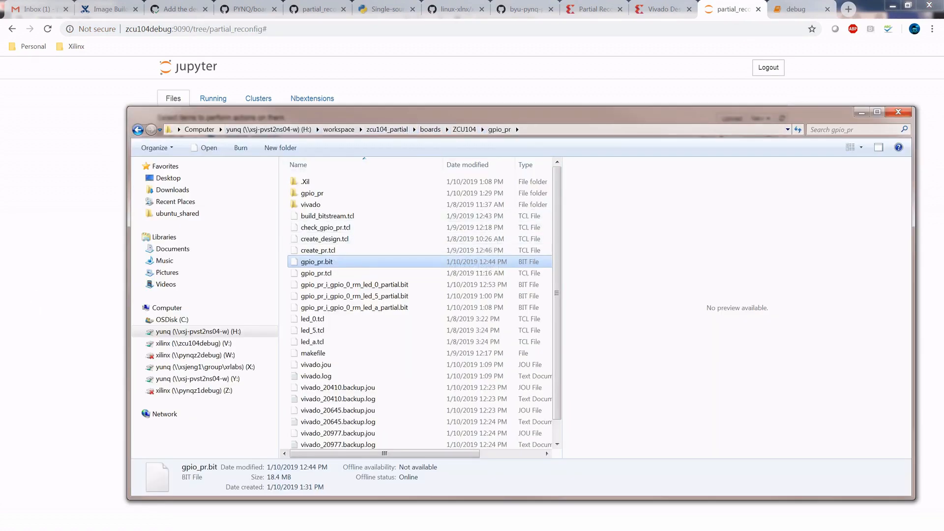
key(alt+Tab)
key(super+e)
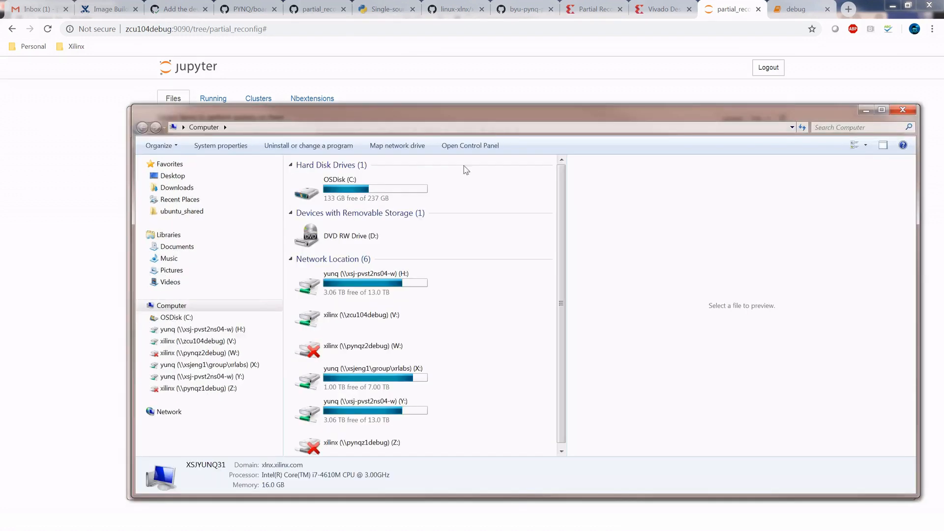
click(383, 378)
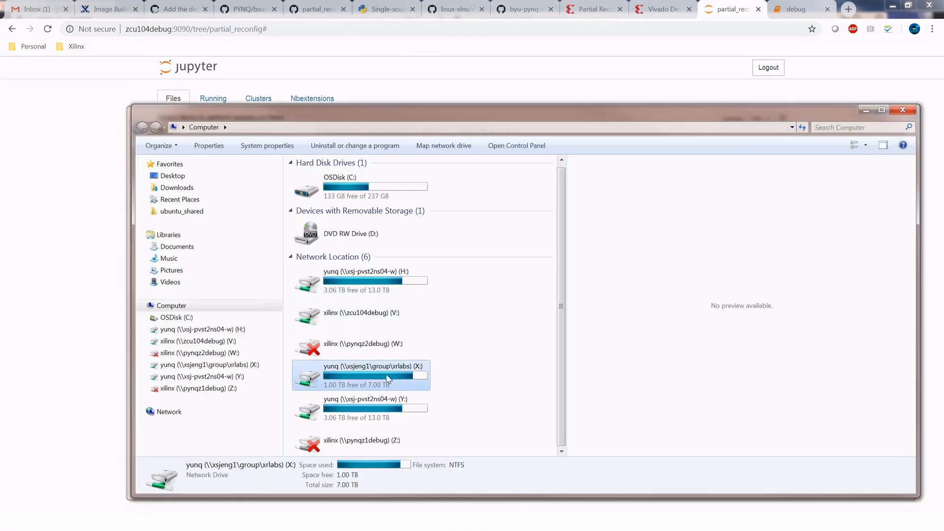
click(369, 307)
double_click(366, 311)
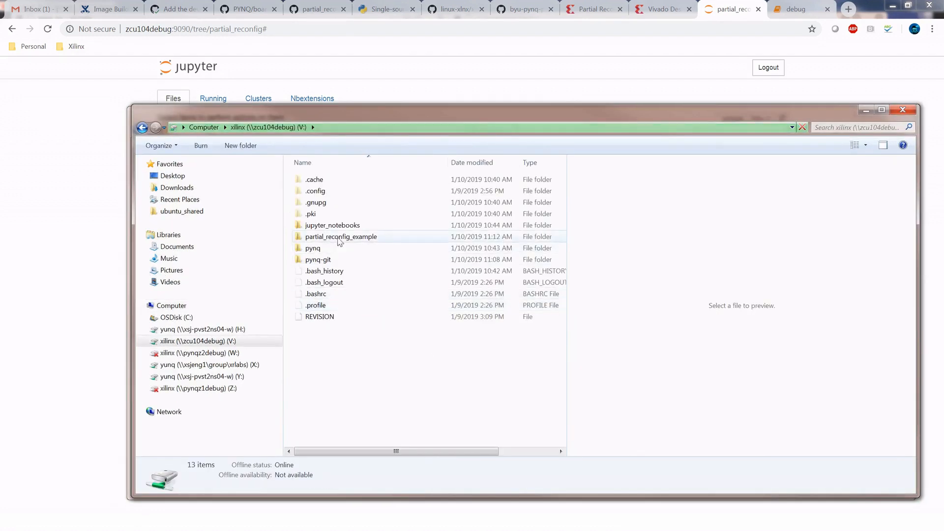
click(337, 237)
double_click(328, 226)
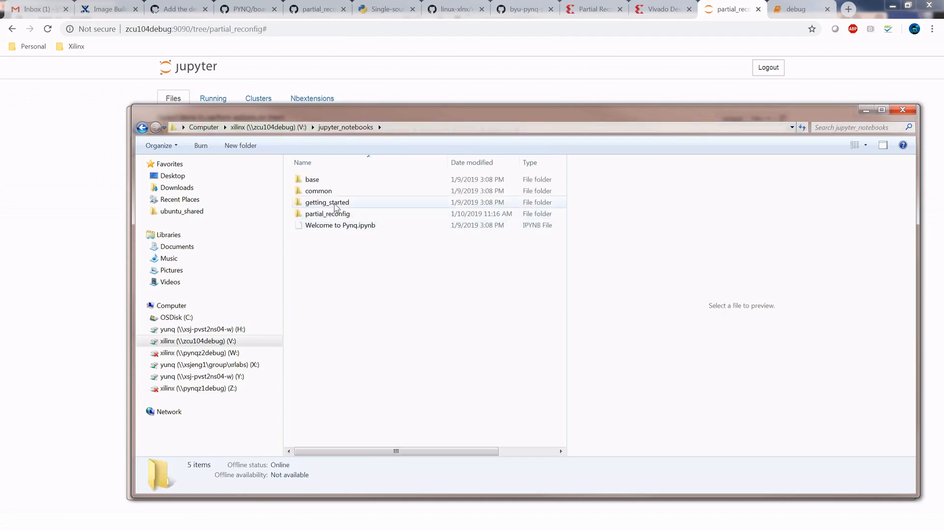
double_click(327, 215)
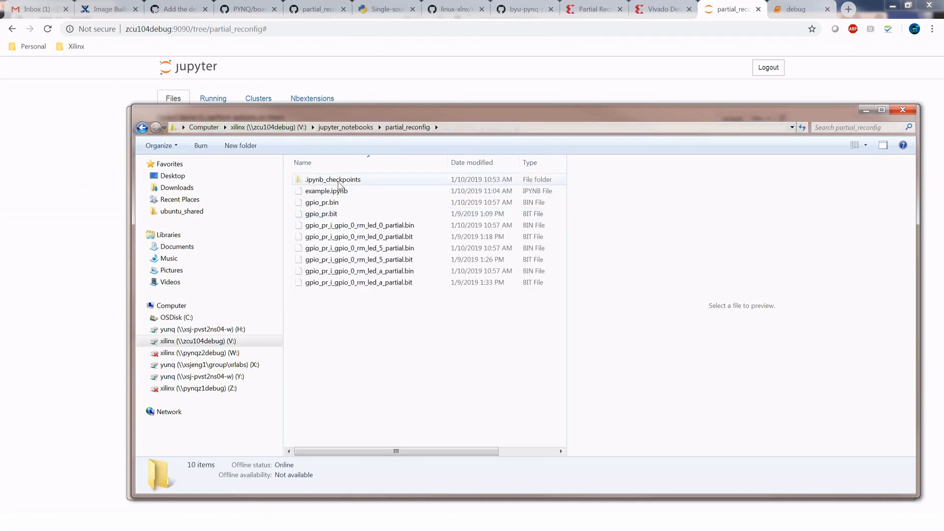
drag(435, 335, 333, 225)
click(402, 342)
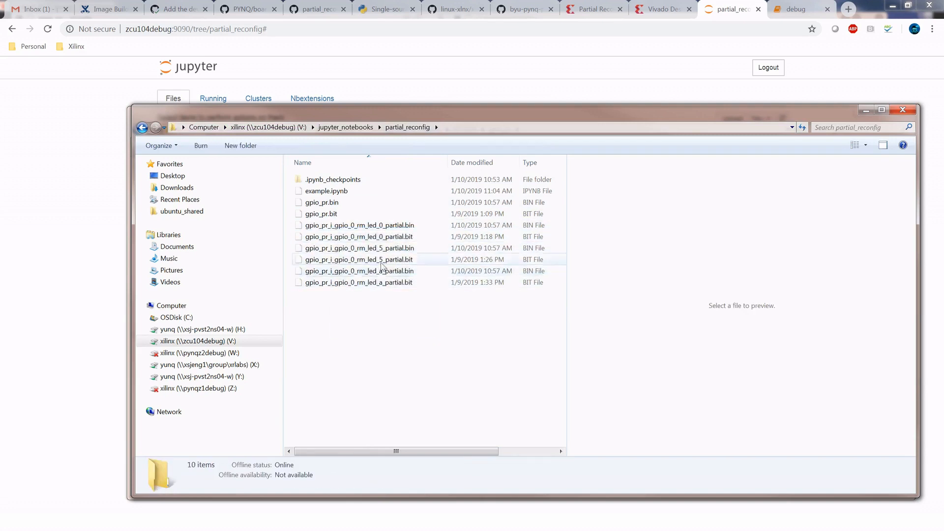
- Delete gpio_pr.bin and the three partial .bin files (led_0, led_5, led_a) from the partial_reconfig folder, keeping the .bit files
click(409, 226)
click(414, 246)
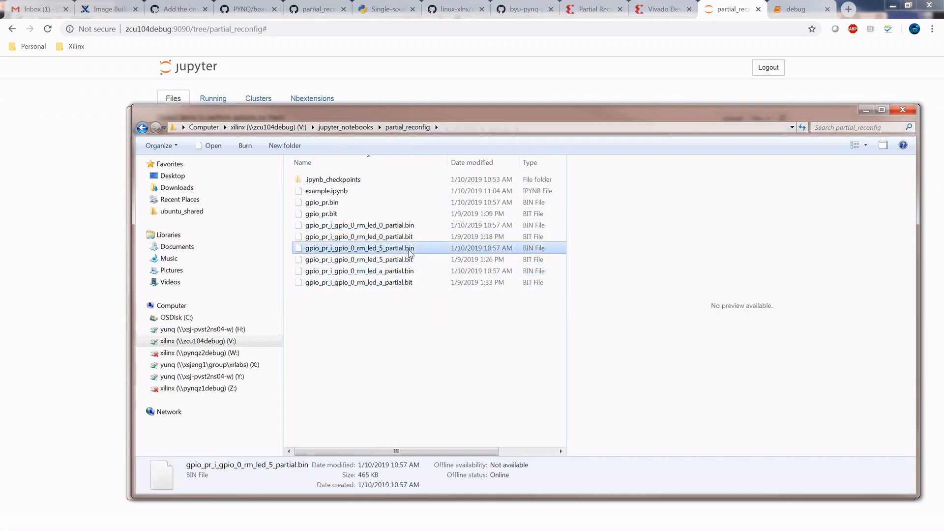
click(401, 271)
click(424, 306)
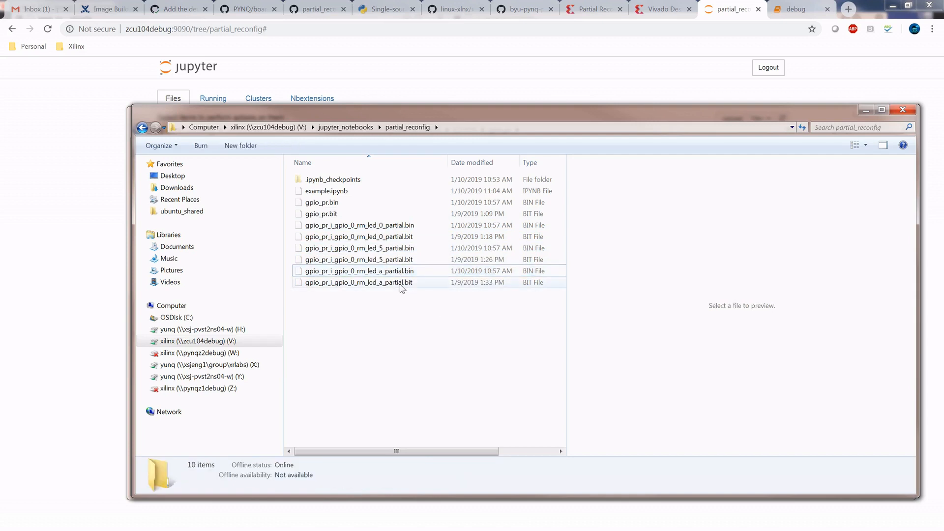
click(407, 250)
ctrl+click(413, 271)
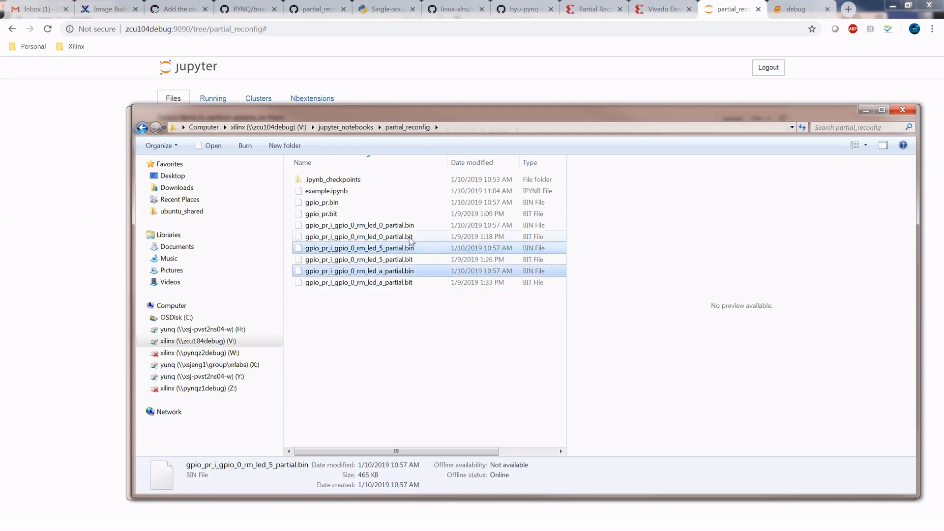
ctrl+click(404, 226)
ctrl+click(327, 203)
right_click(326, 202)
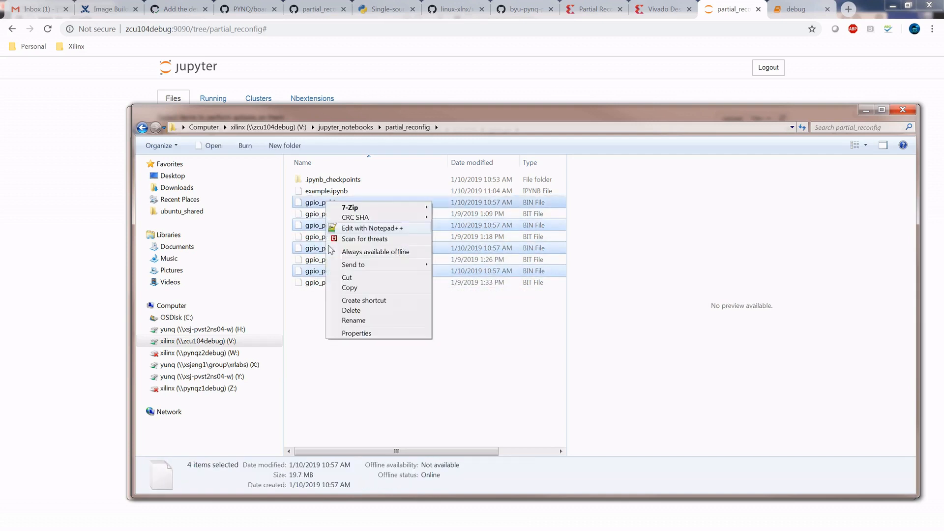
click(351, 312)
click(499, 284)
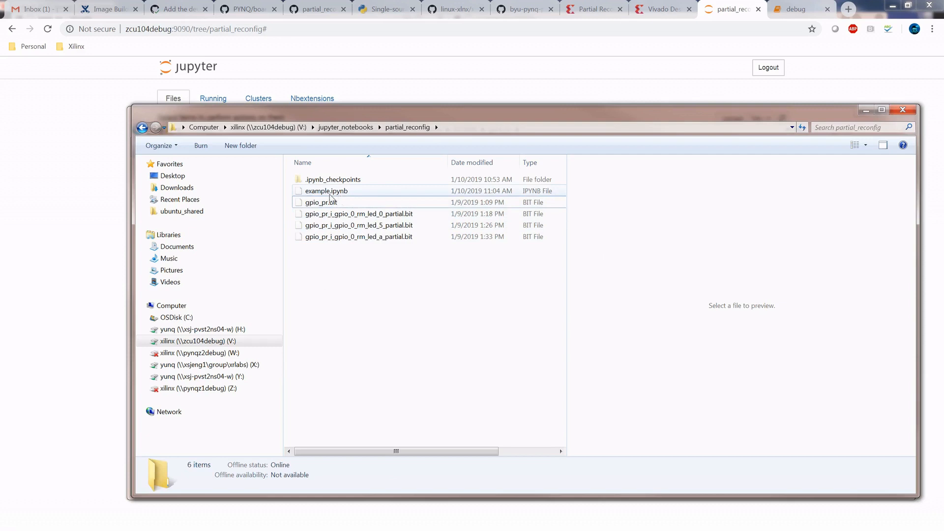
- Switch to Chrome, open example.ipynb from the Jupyter partial_reconfig folder, and restart its kernel with all outputs cleared
click(330, 194)
click(96, 207)
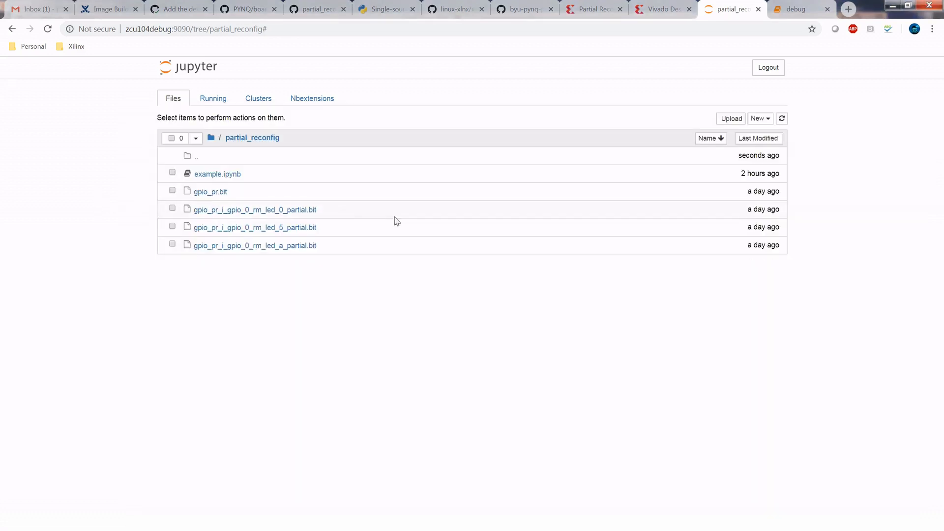
click(228, 176)
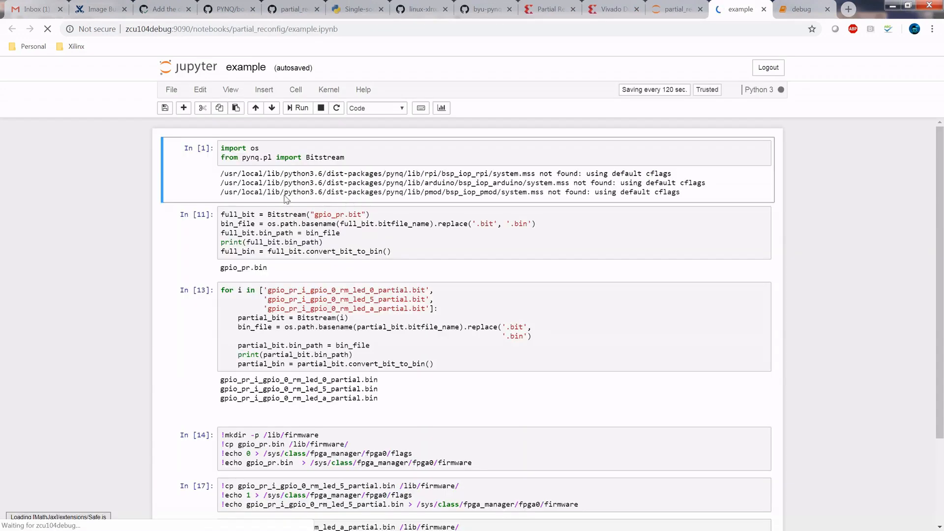
click(328, 90)
click(366, 134)
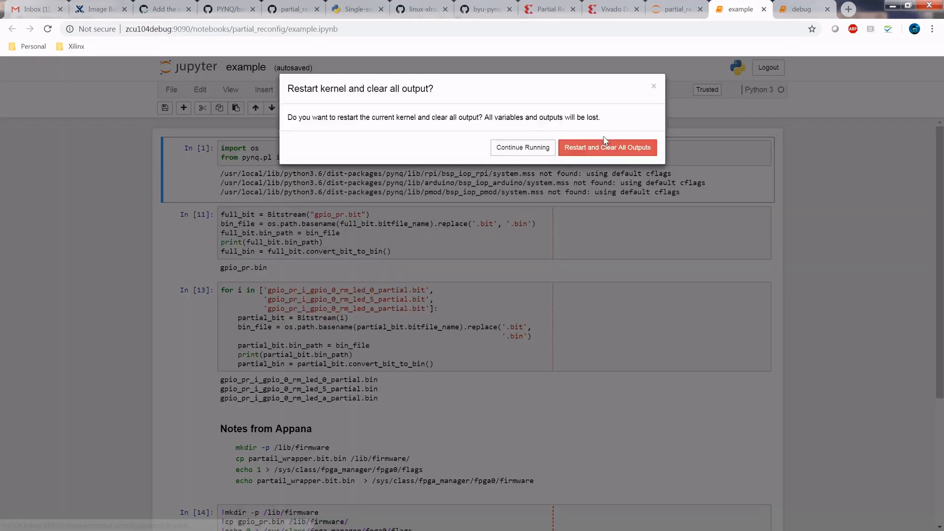
click(620, 147)
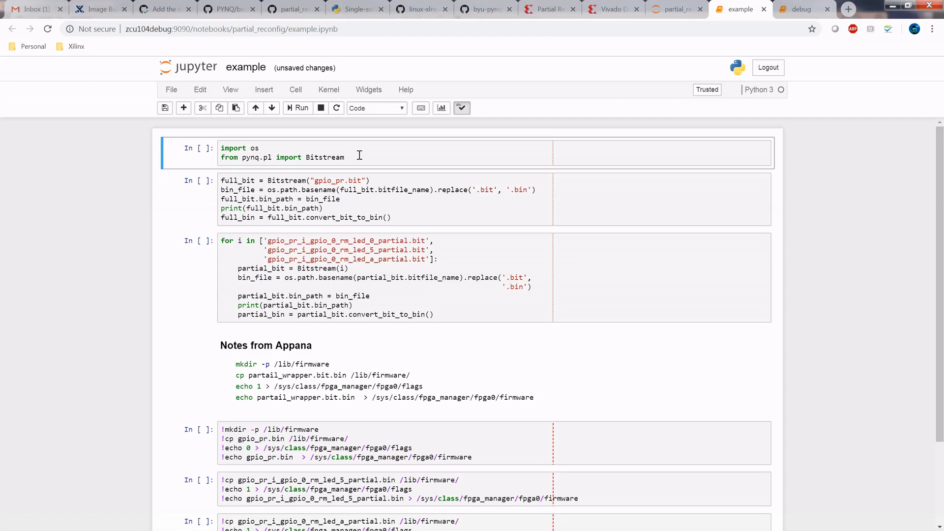
- Run the notebook's import cell for os and the pynq.pl Bitstream class and review the output lines below it
click(359, 155)
key(shift+Return)
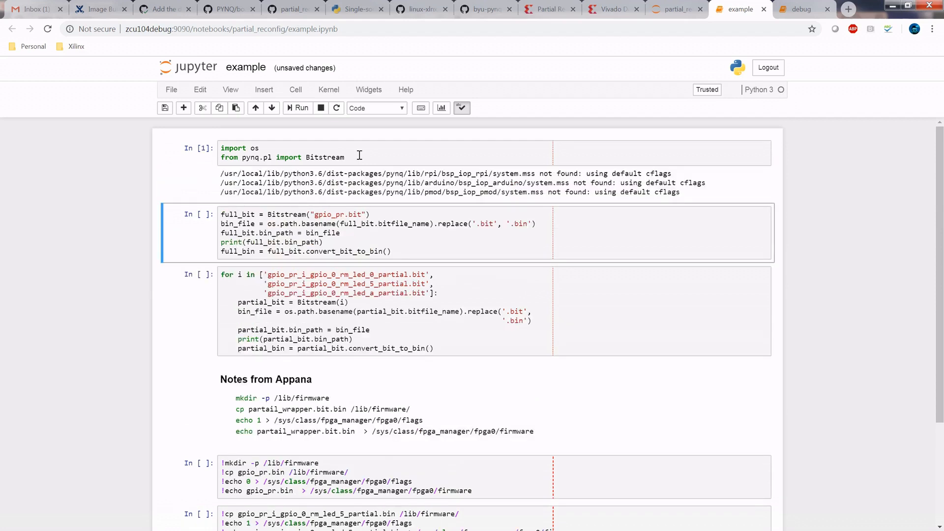
drag(580, 181, 425, 181)
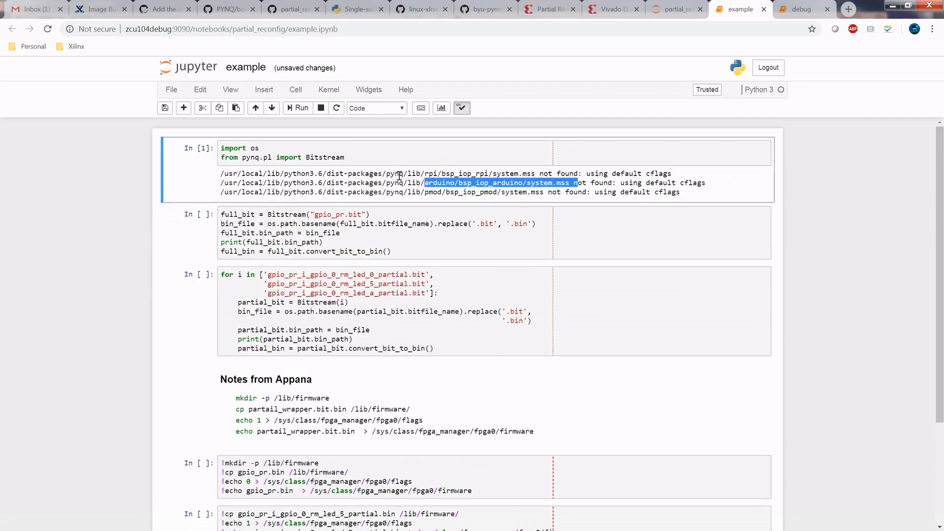
drag(357, 170, 274, 186)
click(279, 170)
click(318, 181)
click(244, 171)
click(275, 186)
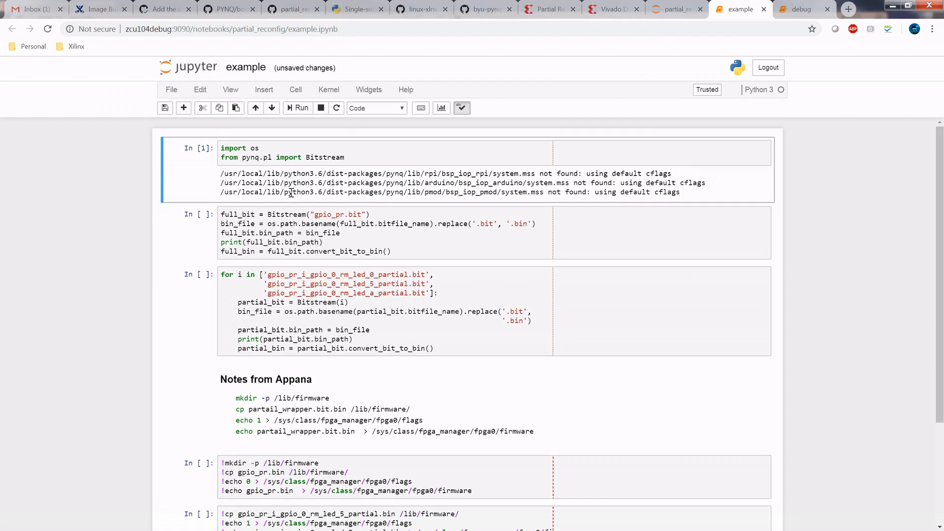
- Review and run the cell that converts the full bitstream gpio_pr.bit to a .bin file with convert_bit_to_bin()
click(284, 229)
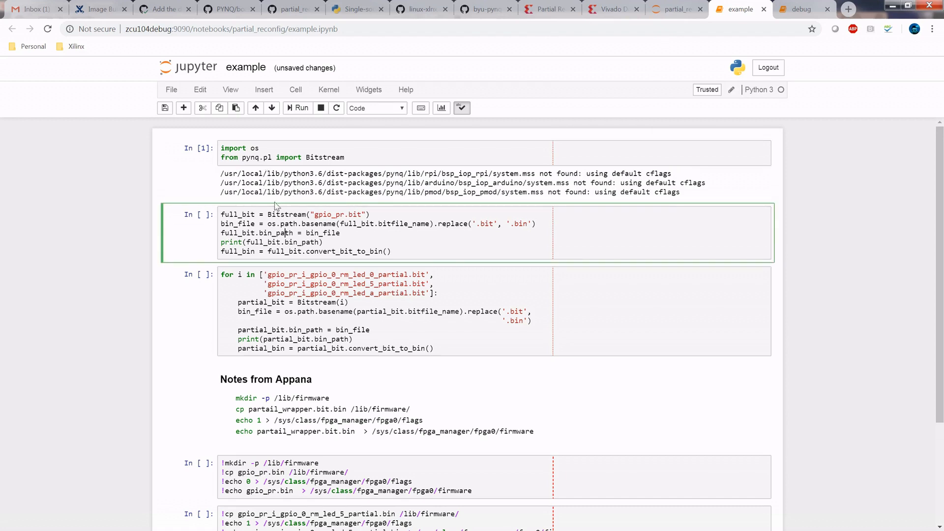
double_click(328, 158)
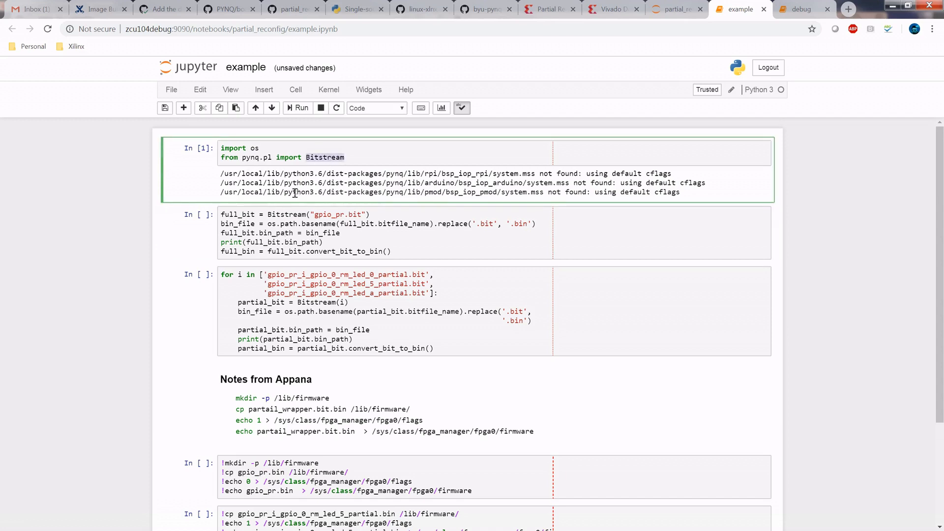
double_click(325, 212)
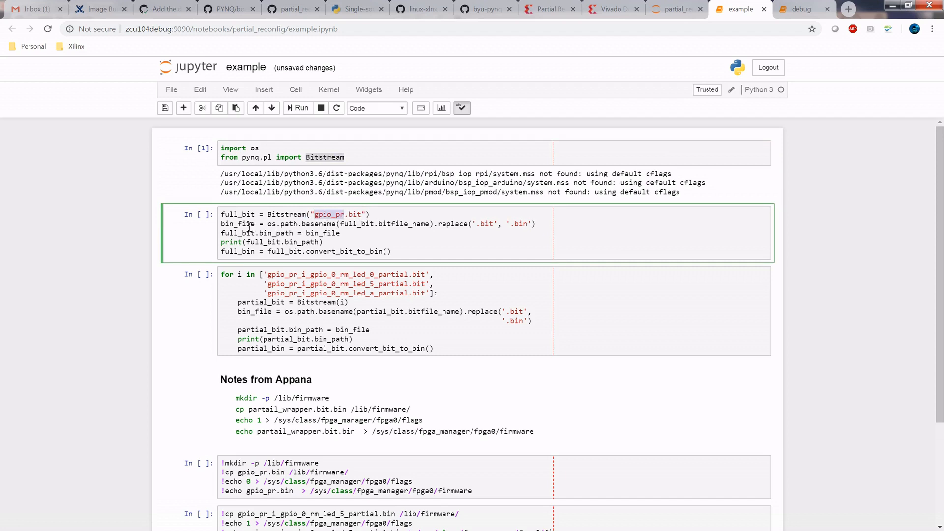
scroll(247, 231, down, 1)
scroll(246, 232, down, 1)
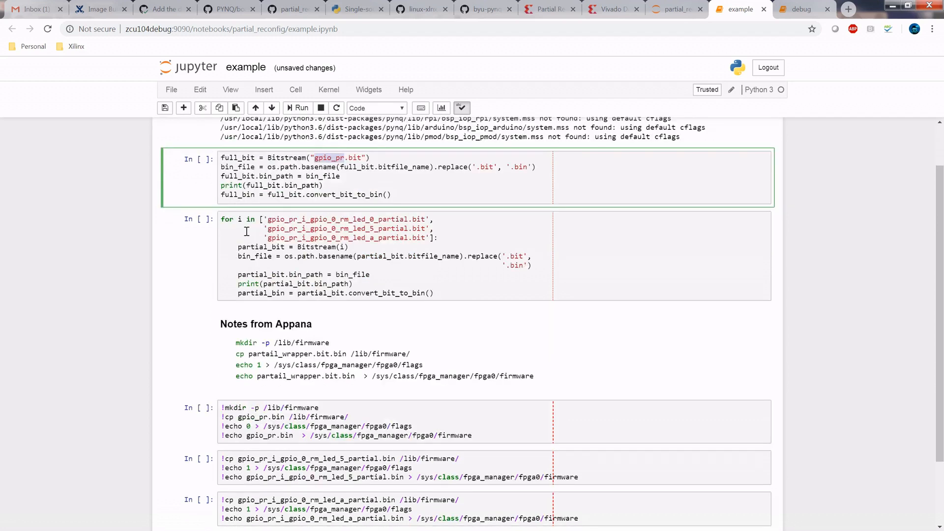
click(282, 186)
double_click(291, 186)
click(292, 193)
key(shift+Return)
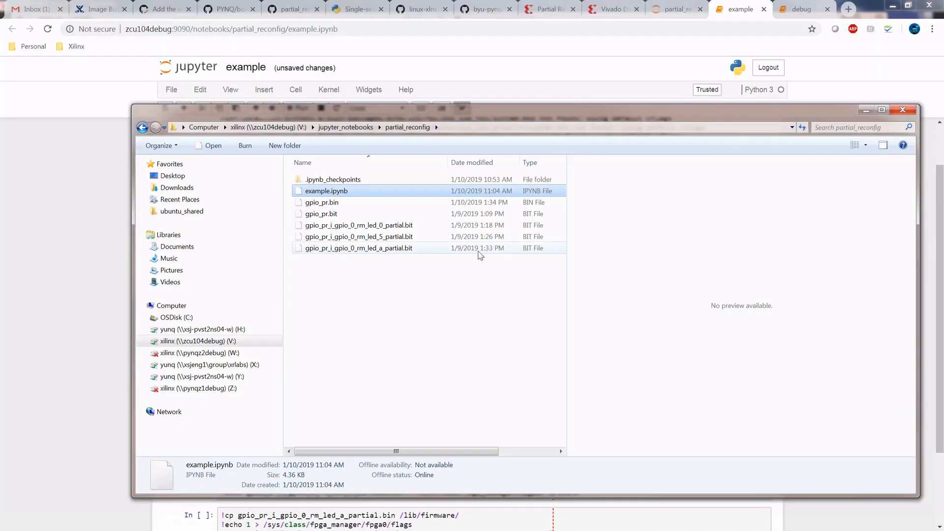
- Check the partial_reconfig folder in Windows Explorer for gpio_pr.bin and return to the notebook in Chrome
click(373, 280)
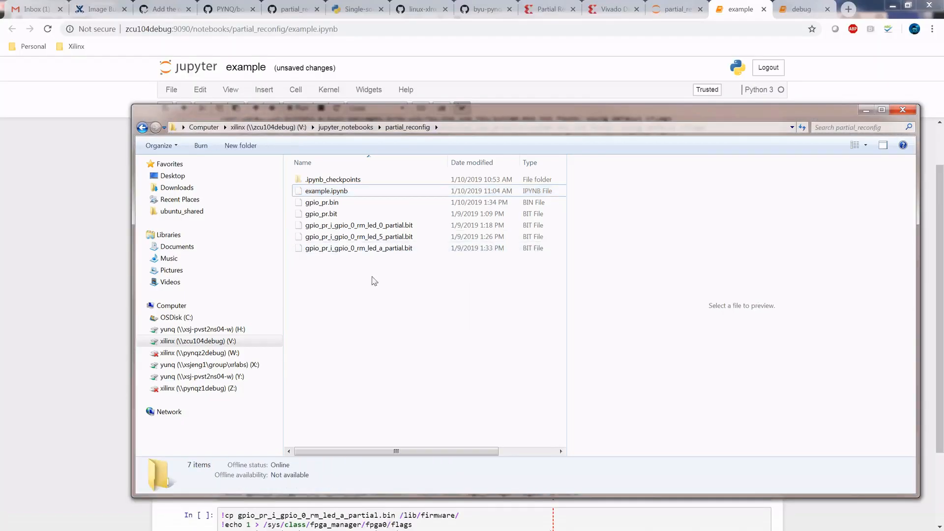
click(328, 203)
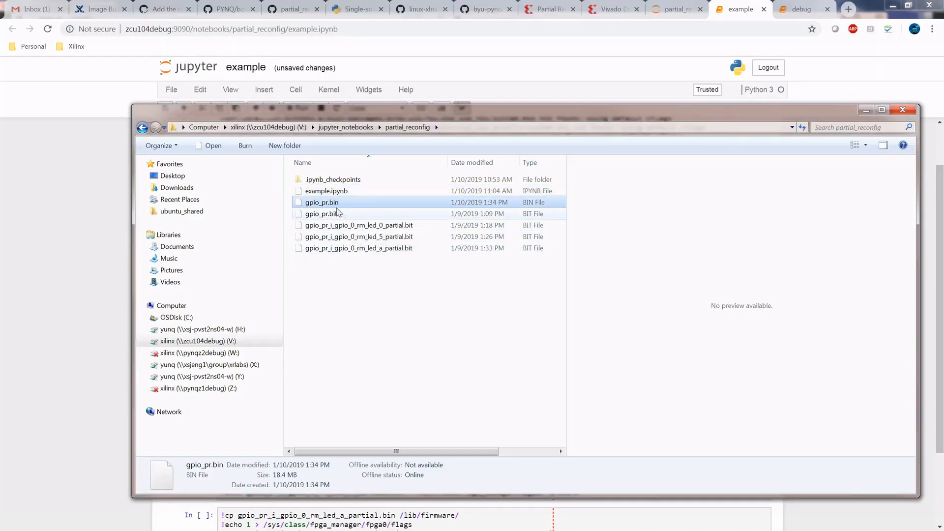
click(100, 270)
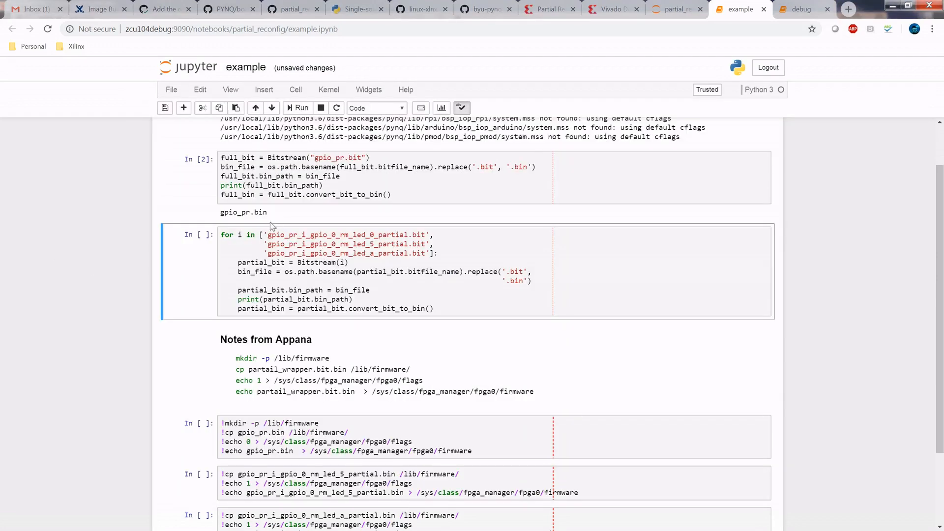
- Run the for-loop cell that converts the led_0, led_5 and led_a partial bitstreams from .bit to .bin
scroll(271, 226, up, 2)
scroll(275, 236, down, 2)
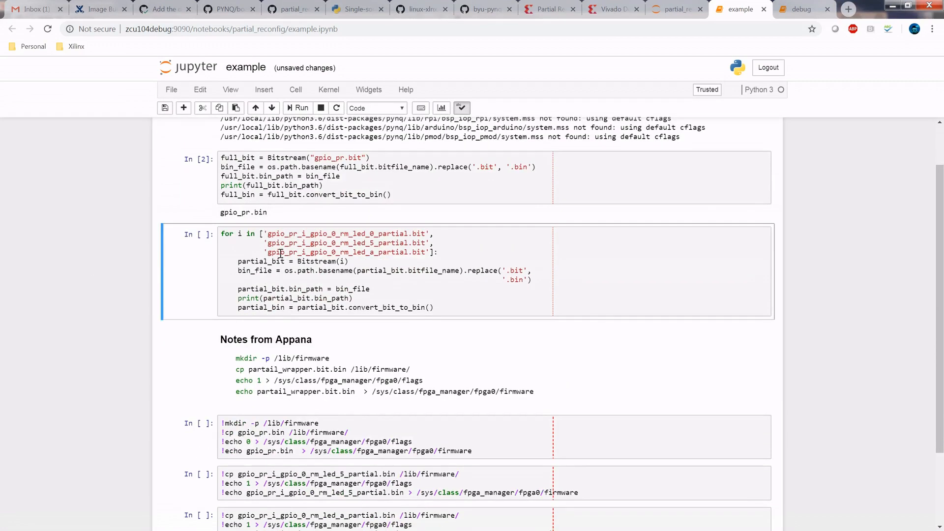
scroll(280, 253, down, 2)
click(324, 234)
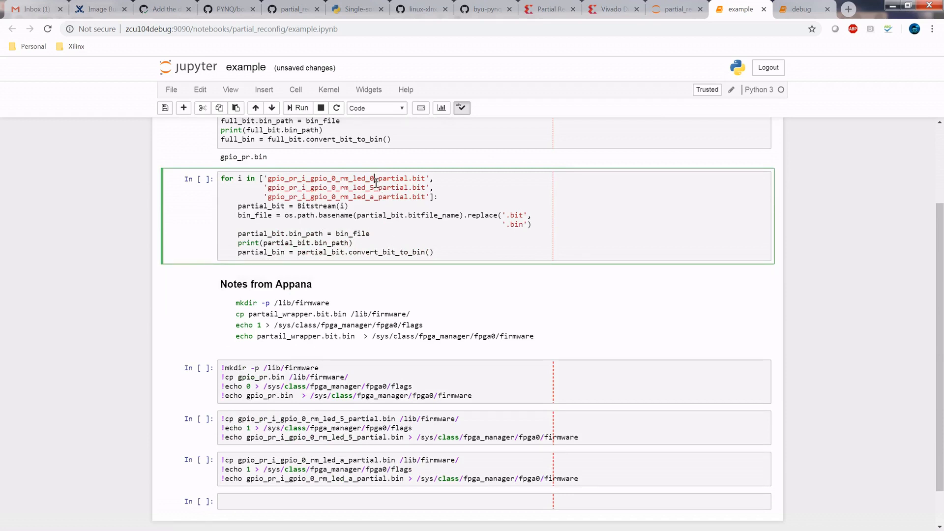
click(384, 210)
key(shift+Return)
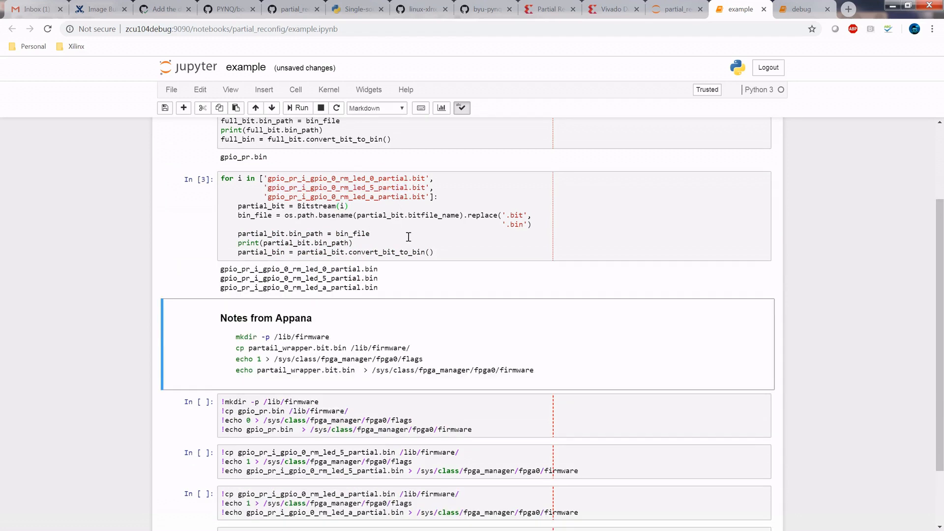
- Refresh the partial_reconfig folder in Windows Explorer to check for the partial .bin files, and return to the notebook
scroll(408, 237, down, 2)
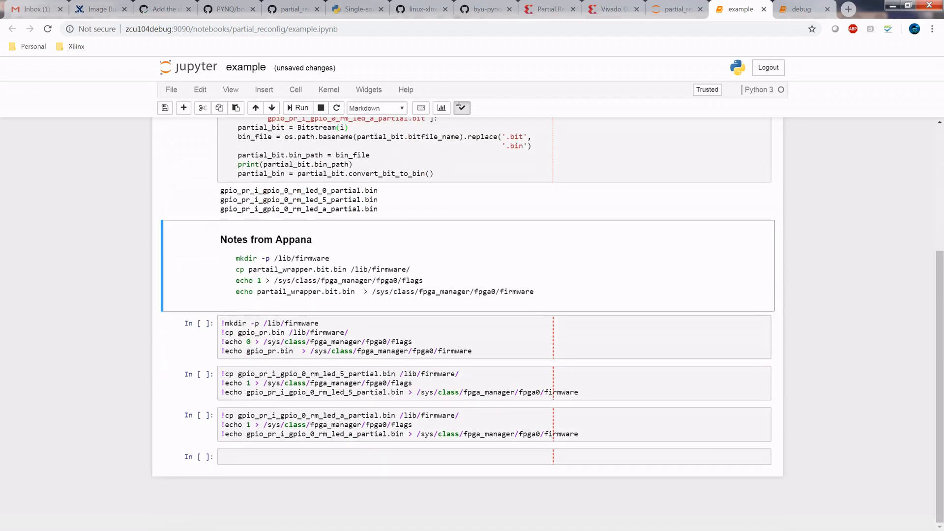
key(alt+Tab)
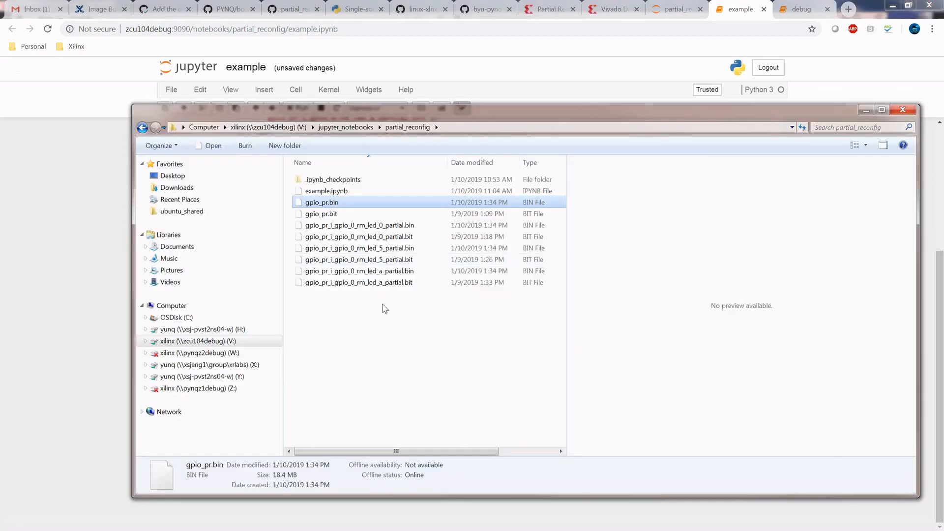
right_click(382, 324)
click(409, 382)
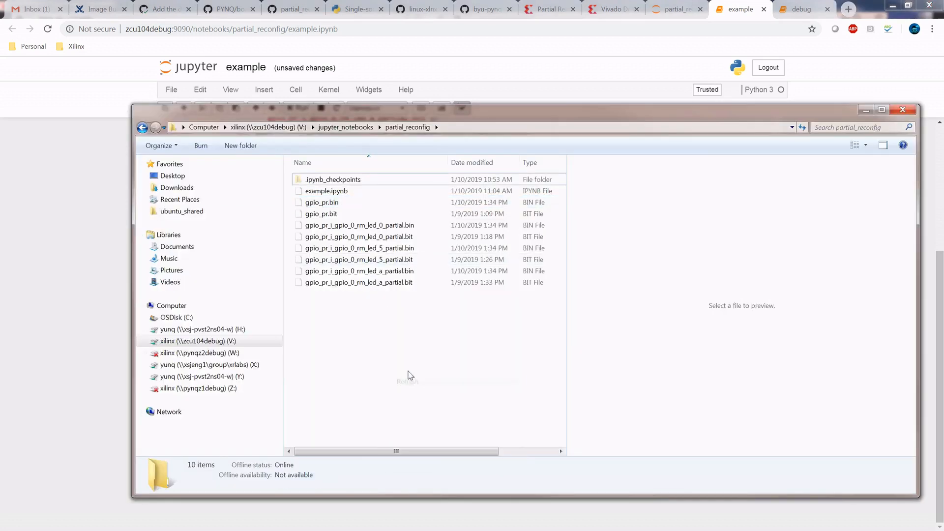
click(35, 322)
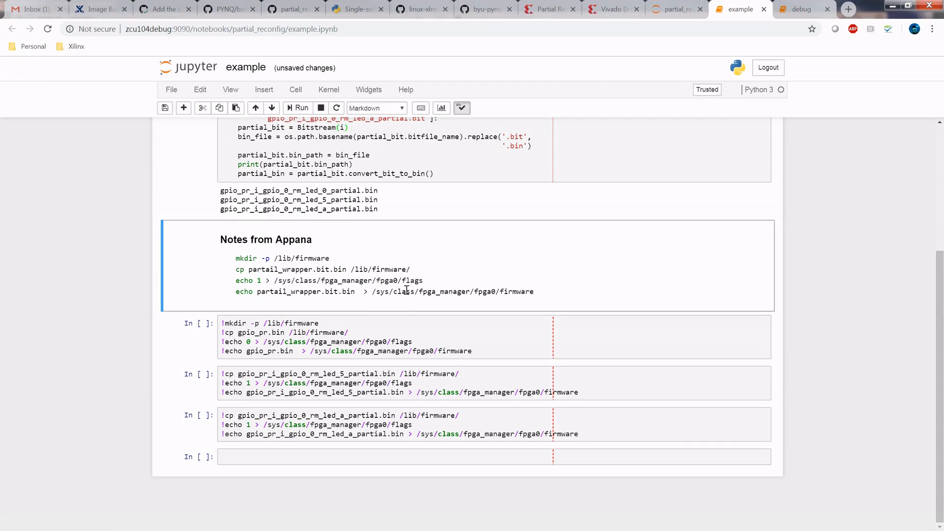
- Run the cell that copies gpio_pr.bin to /lib/firmware, sets the fpga0 flags to 0 and loads the full bitstream through fpga_manager
scroll(406, 308, up, 2)
scroll(373, 280, up, 2)
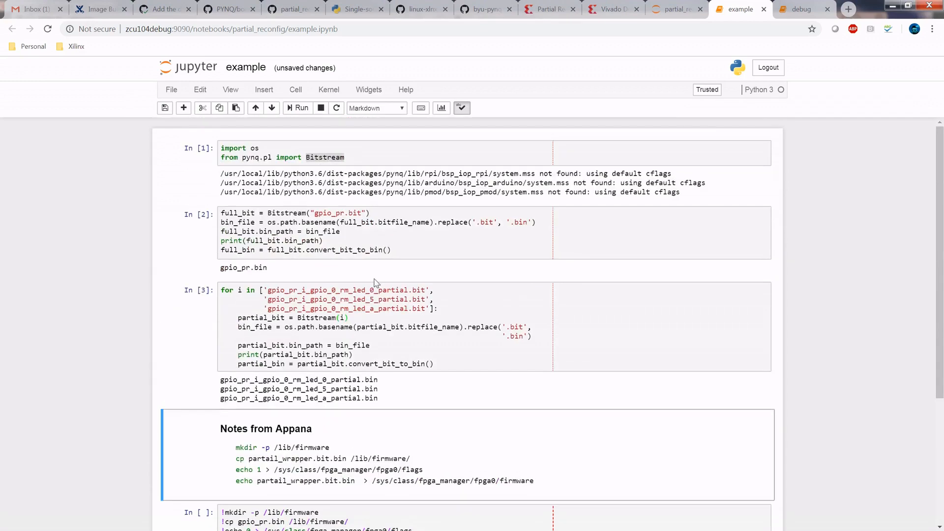
scroll(344, 246, down, 5)
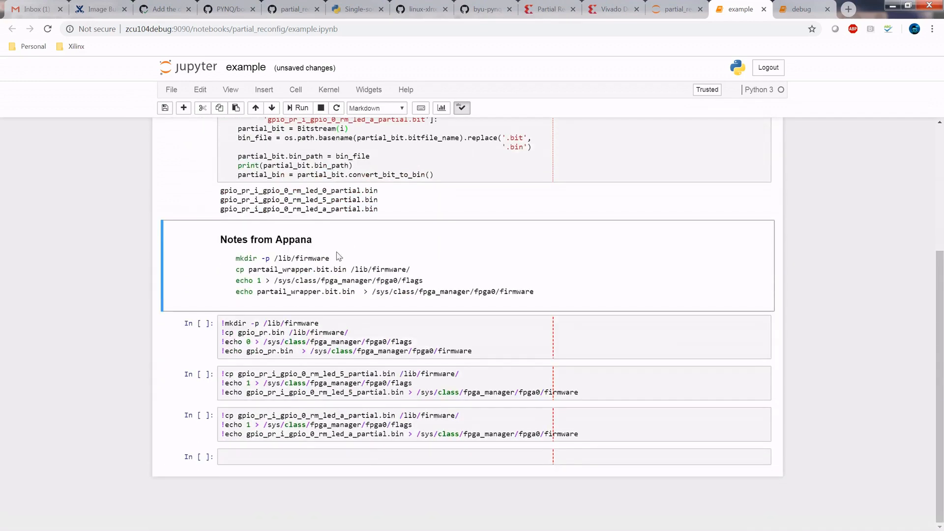
click(312, 337)
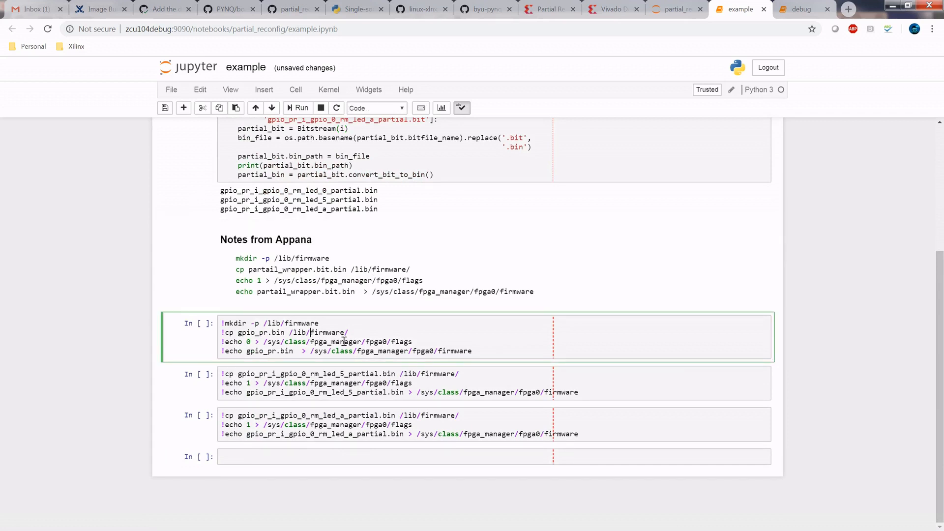
key(shift+Return)
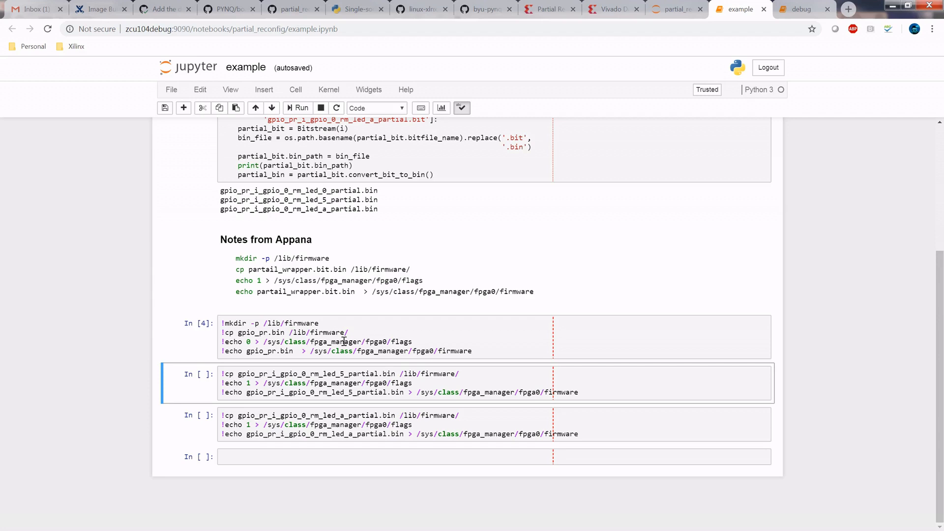
- Run the two cells that load the led_5 and led_a partial .bin files through fpga_manager with the flags set to 1
key(shift+Return)
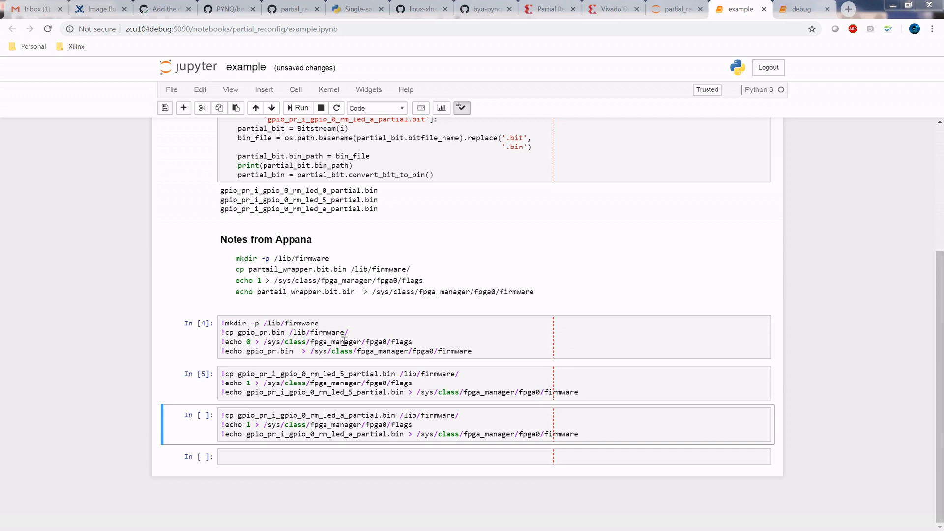
key(Return)
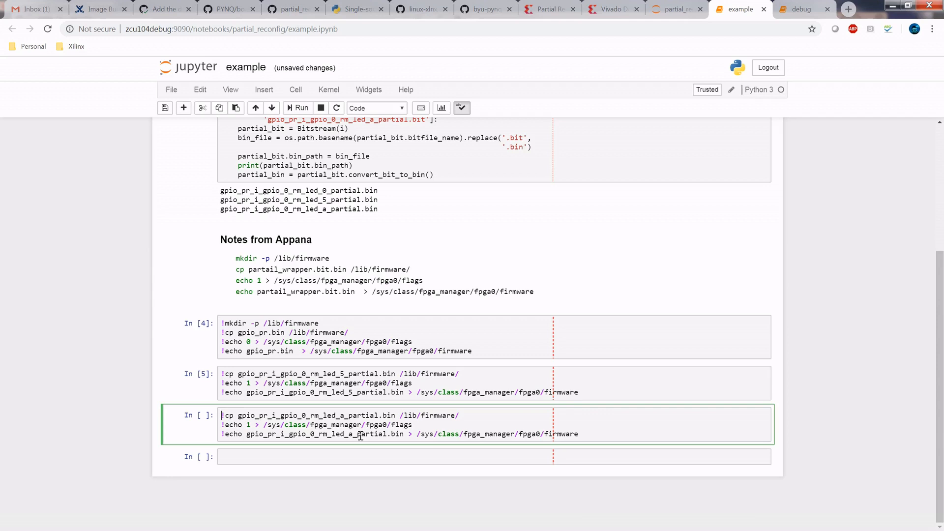
key(shift+Return)
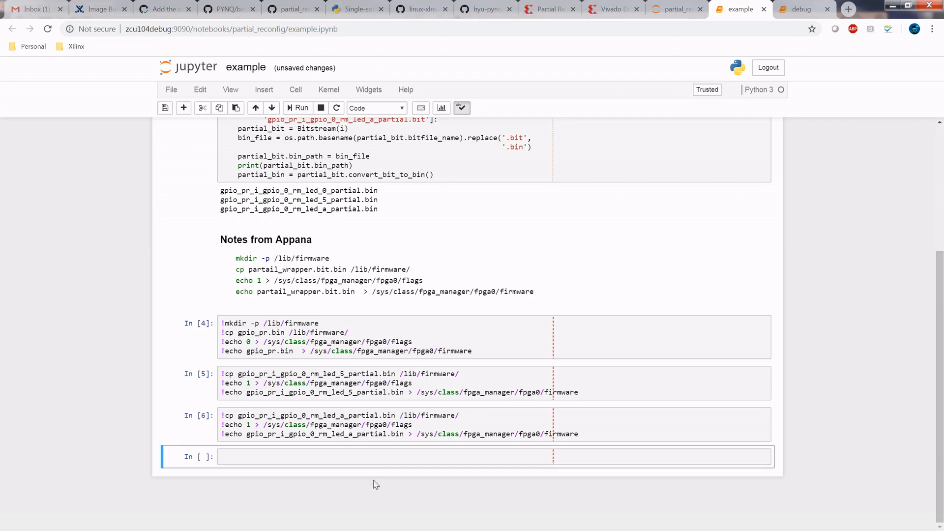
click(406, 434)
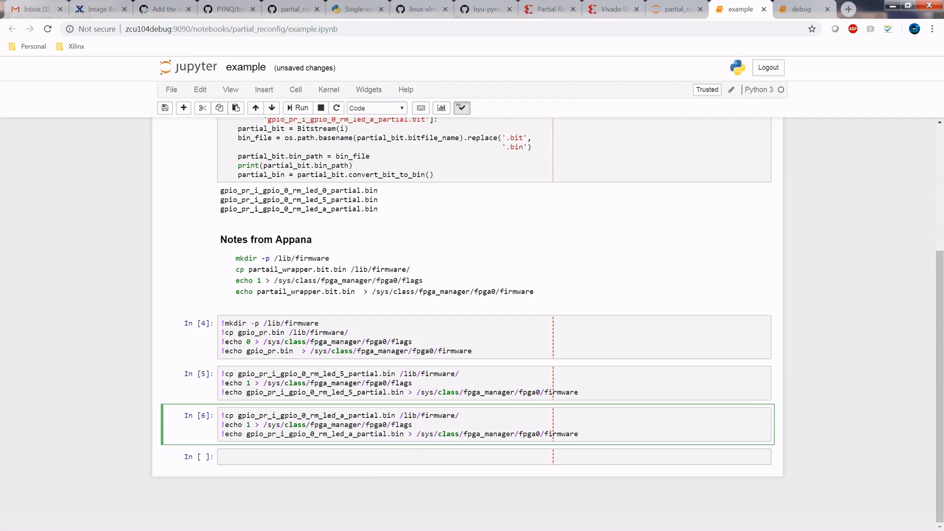
key(Escape)
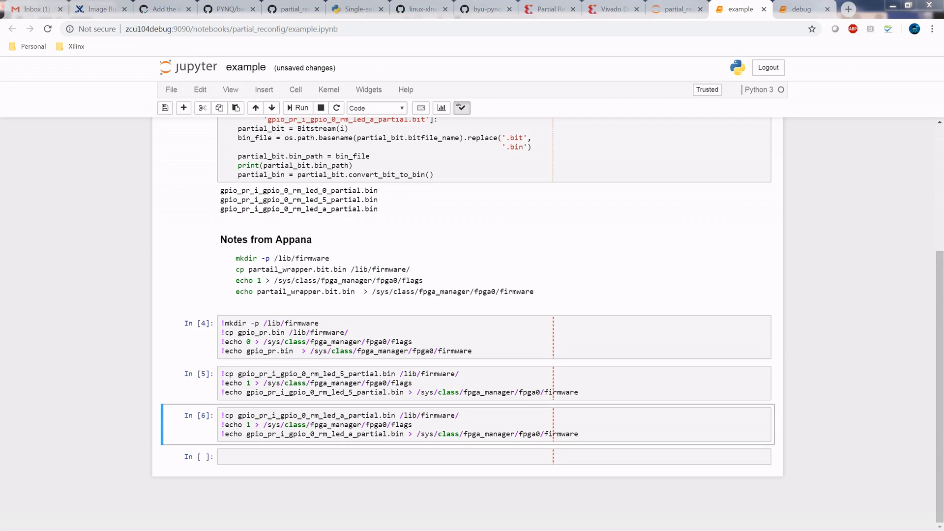
key(alt+Tab)
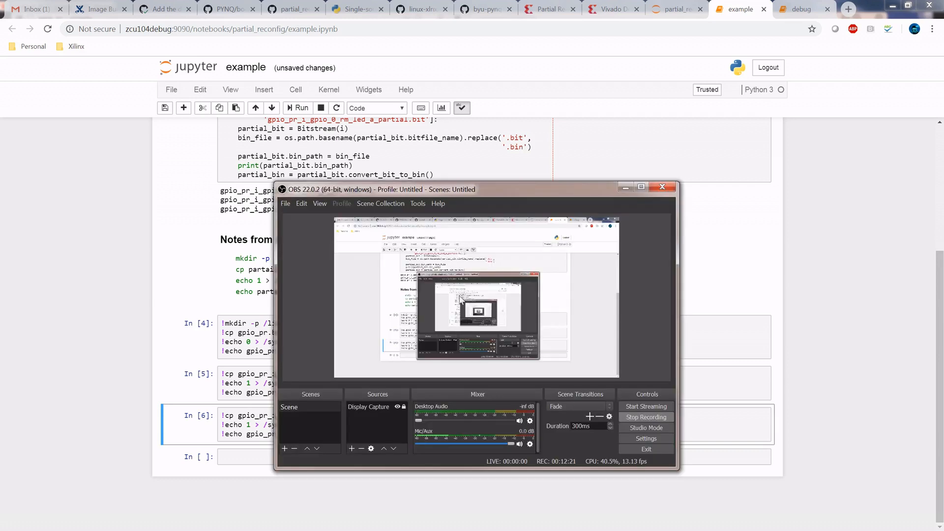